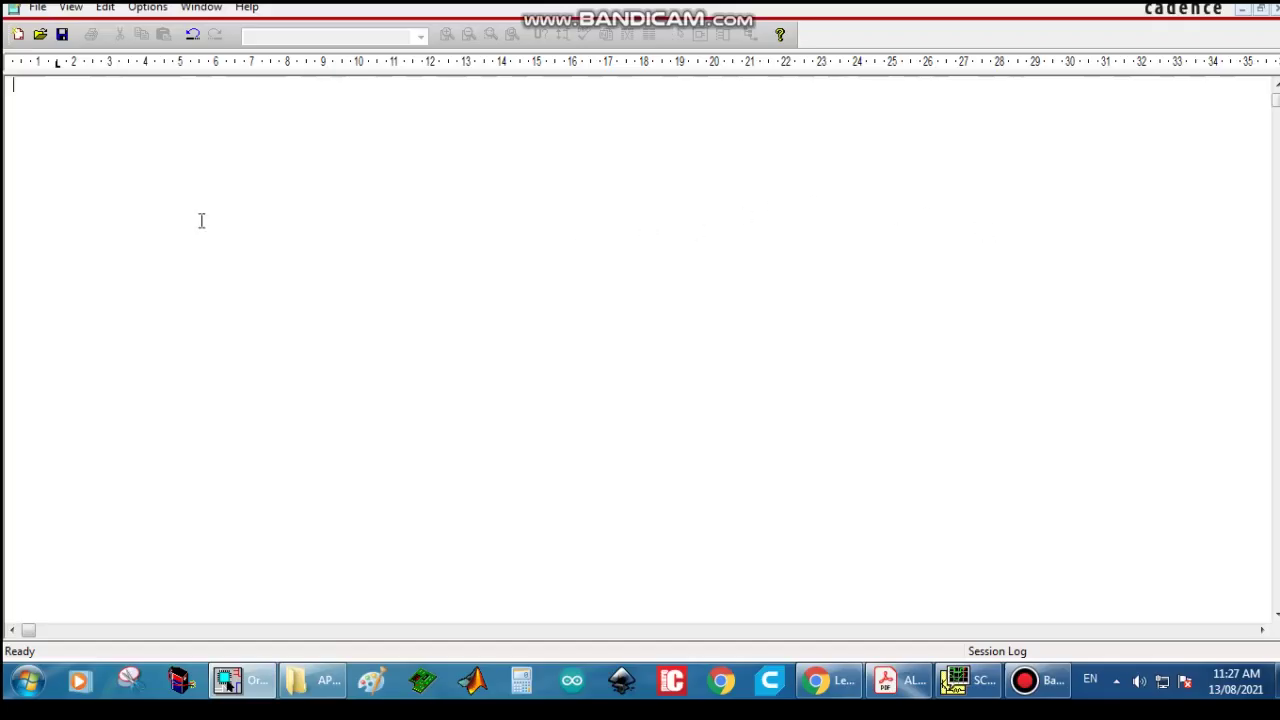
# Step: Start creating a new project
pyautogui.click(40, 10)
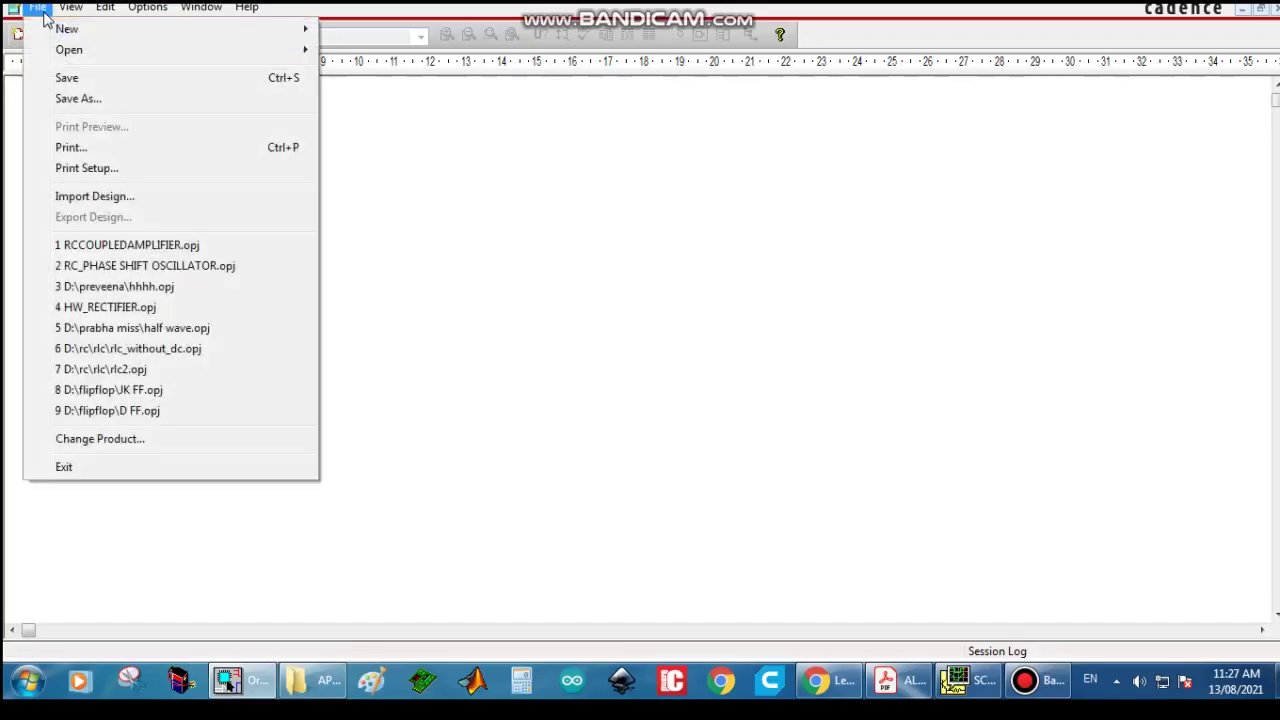
pyautogui.moveTo(211, 32)
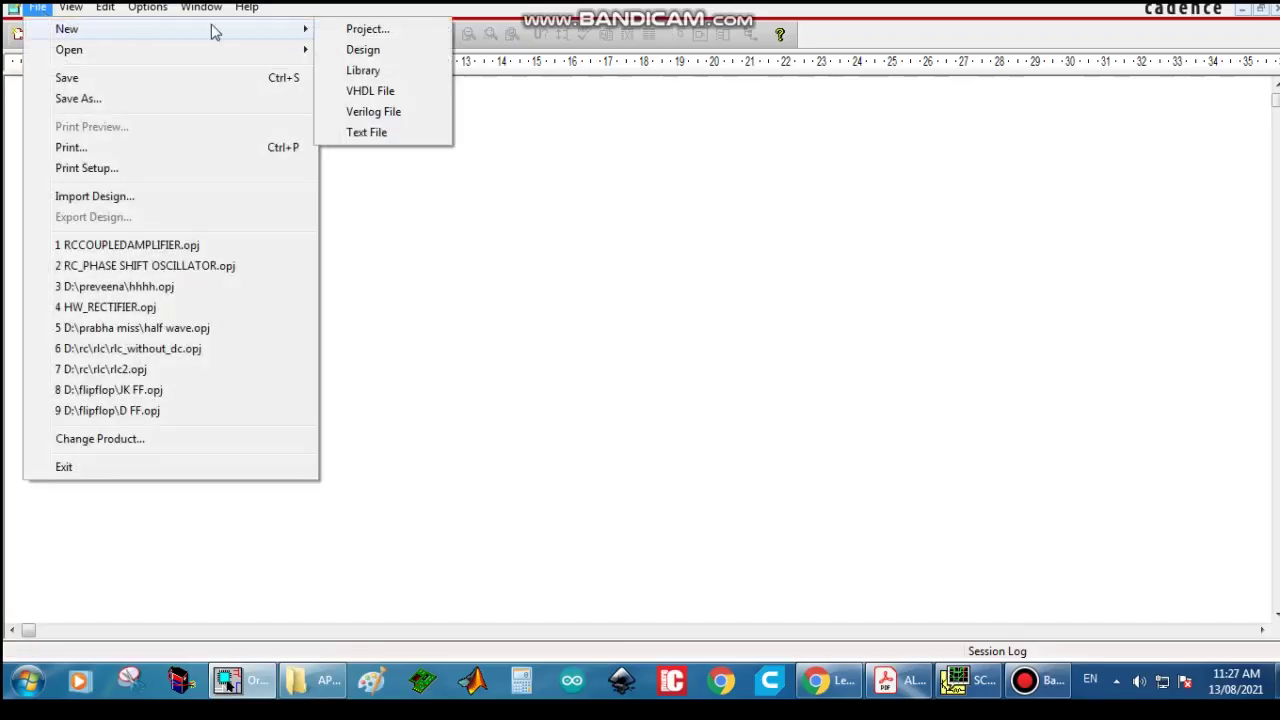
pyautogui.click(394, 32)
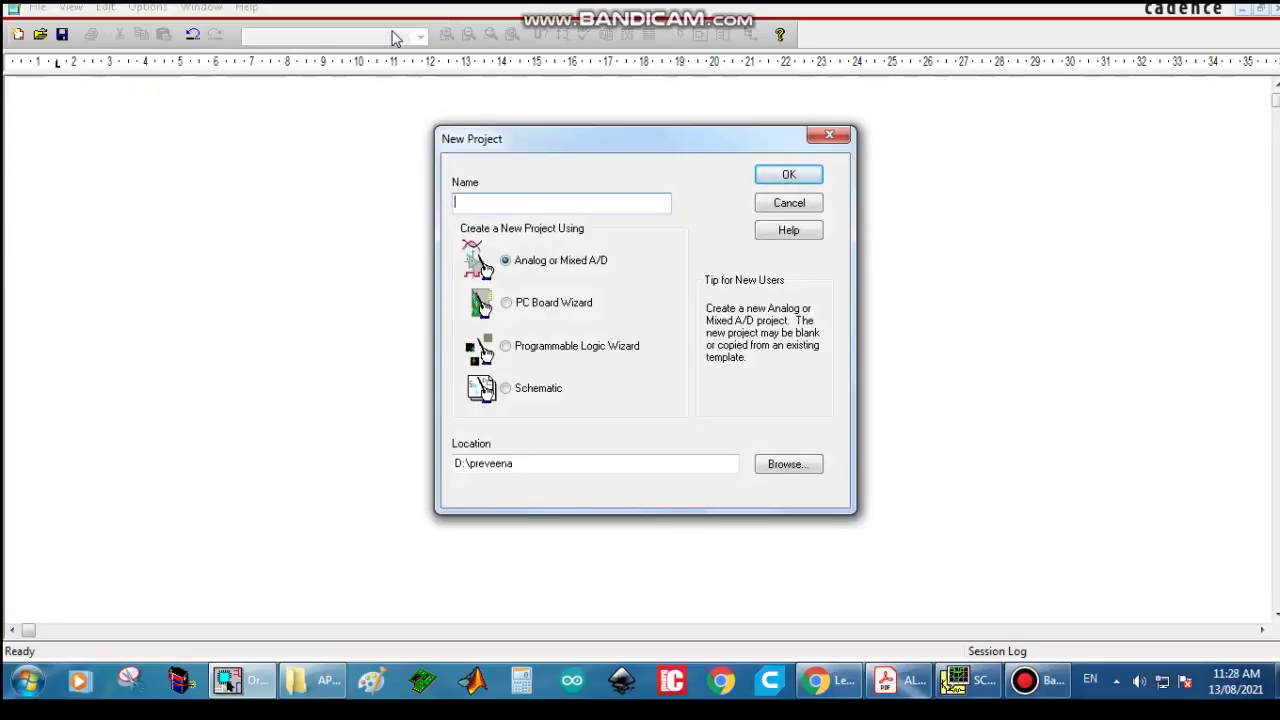
pyautogui.write('rc COUPLED AMPLIF')
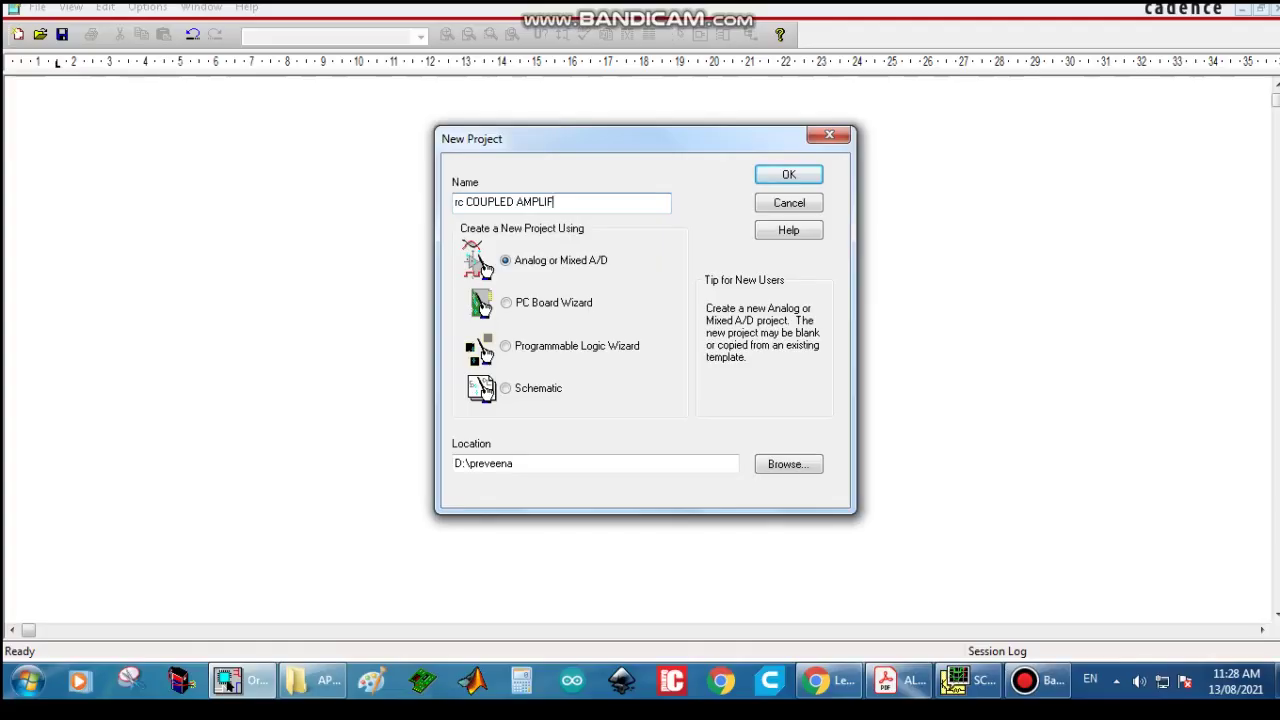
pyautogui.press('BackSpace')
pyautogui.press('BackSpace')
pyautogui.press('BackSpace')
pyautogui.press('BackSpace')
pyautogui.press('BackSpace')
pyautogui.press('BackSpace')
pyautogui.press('BackSpace')
pyautogui.press('BackSpace')
pyautogui.press('BackSpace')
pyautogui.press('BackSpace')
pyautogui.press('BackSpace')
pyautogui.press('BackSpace')
pyautogui.press('BackSpace')
pyautogui.write('COUP')
pyautogui.press('BackSpace')
pyautogui.press('BackSpace')
pyautogui.press('BackSpace')
pyautogui.press('BackSpace')
pyautogui.press('BackSpace')
pyautogui.press('BackSpace')
pyautogui.press('BackSpace')
# Step: Name the Analog or Mixed A/D project "RC coupled amplifier" and create it as a blank PSpice project
pyautogui.write('RC coupled amplifier')
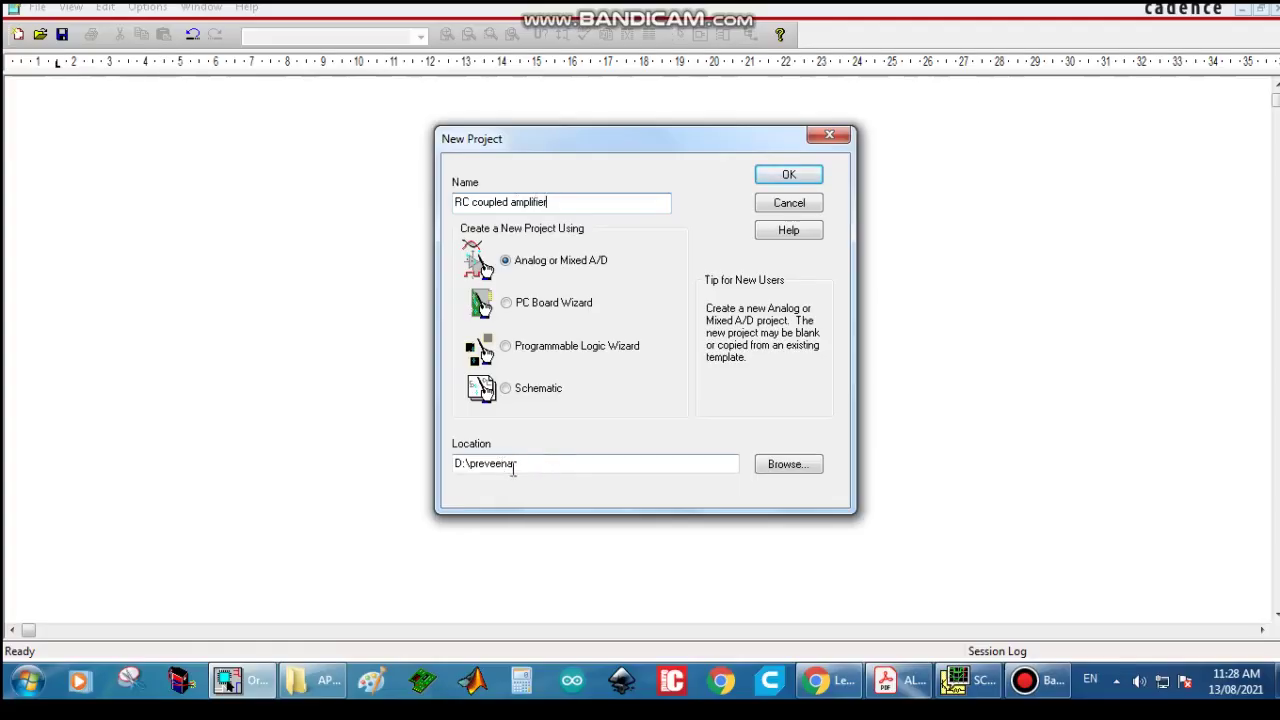
pyautogui.click(787, 177)
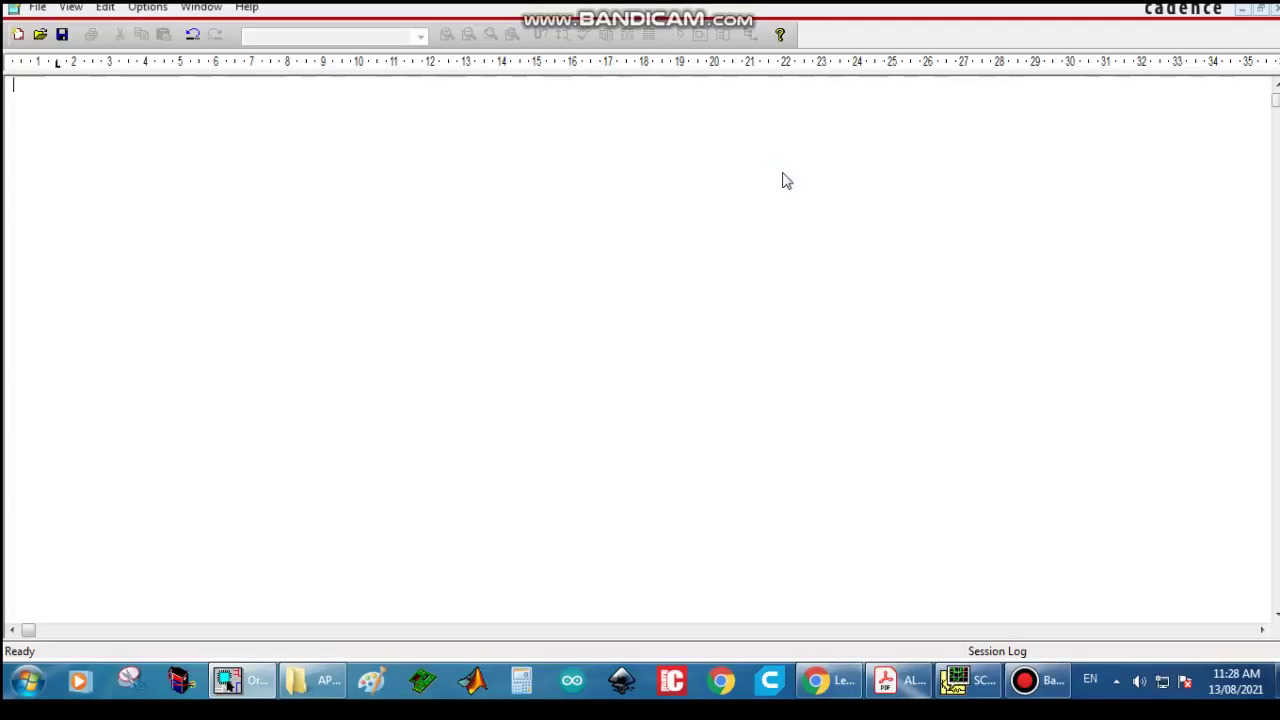
pyautogui.click(487, 362)
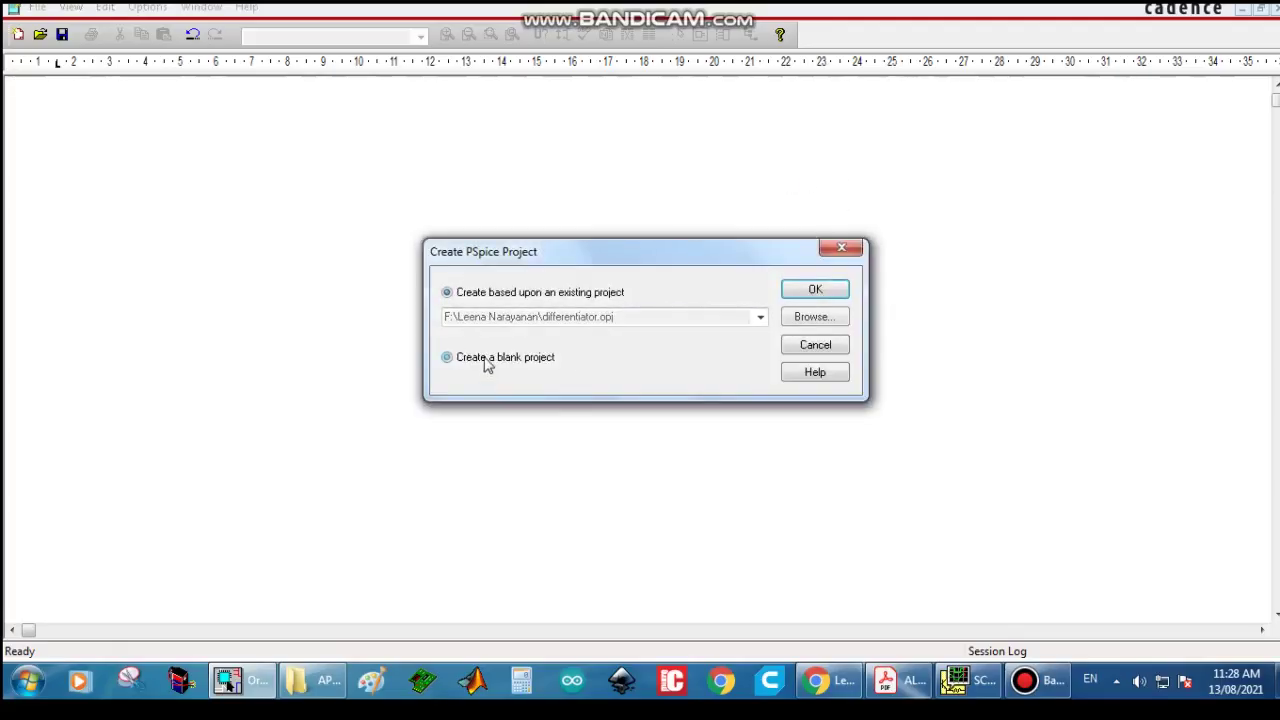
pyautogui.click(815, 290)
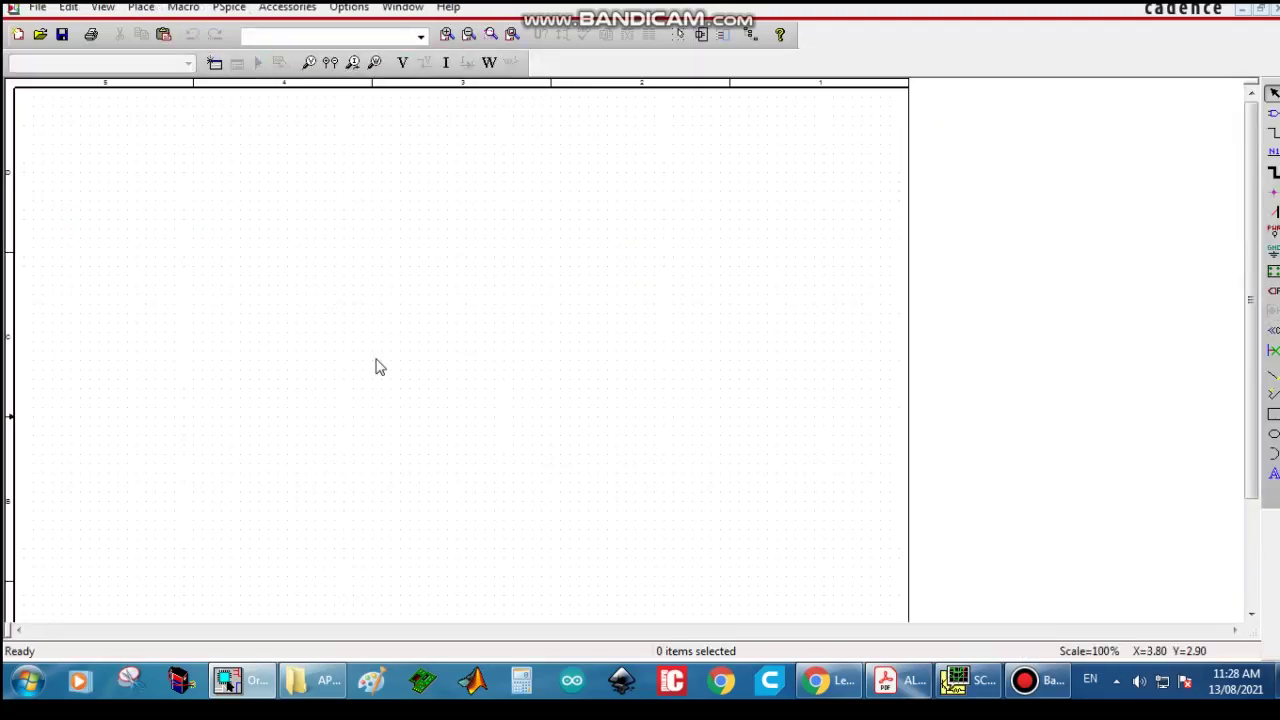
# Step: Add the EBIPOLAR library and place one BC107A transistor from it in the upper middle of the schematic sheet
pyautogui.press('p')
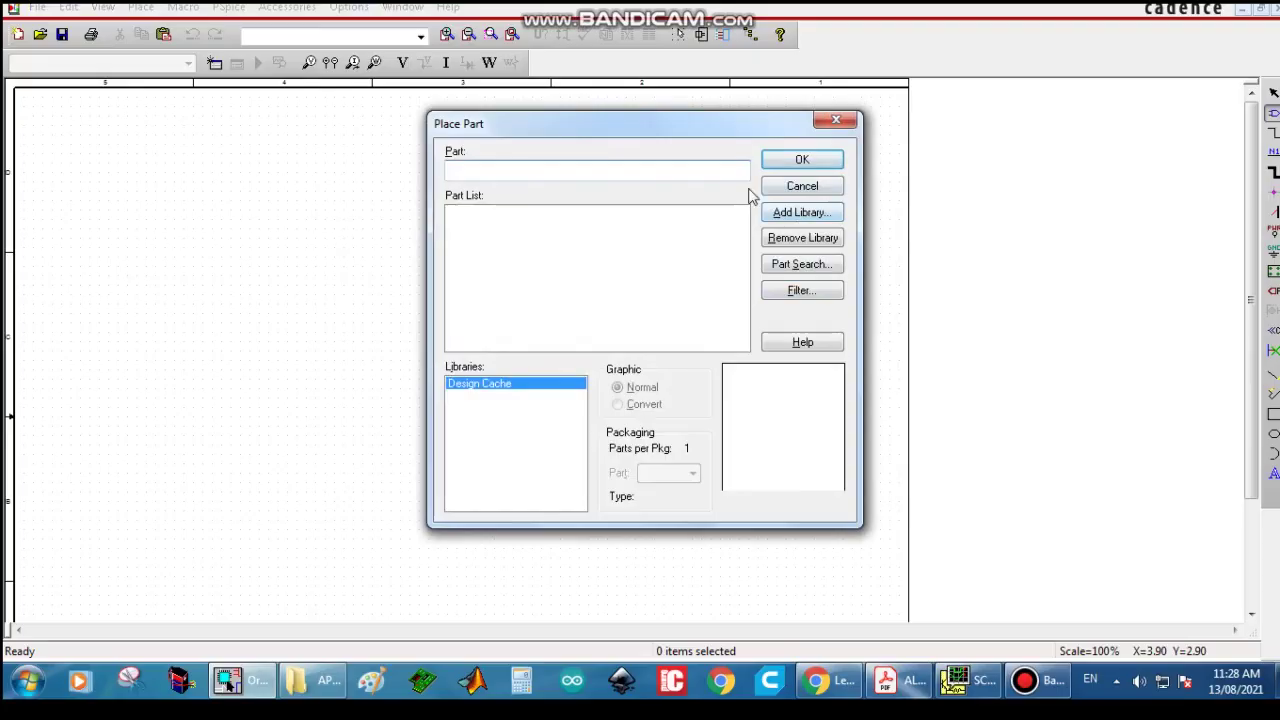
pyautogui.click(528, 170)
pyautogui.click(836, 119)
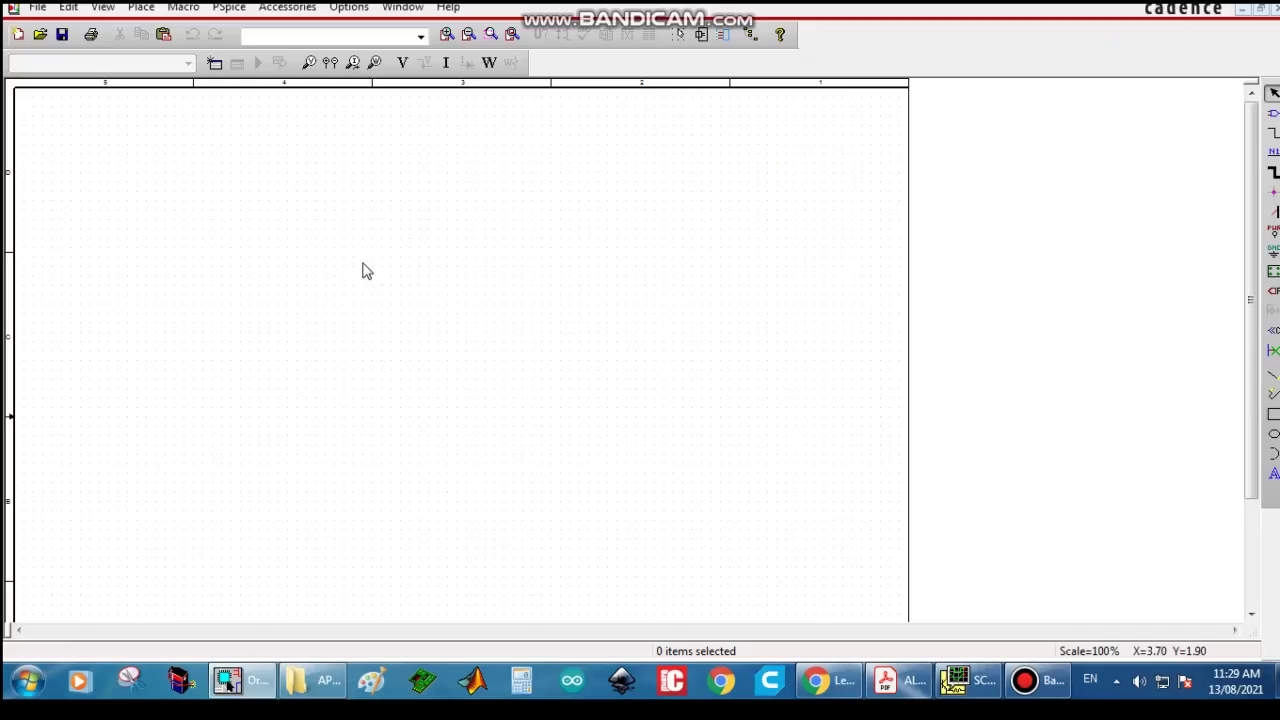
pyautogui.press('p')
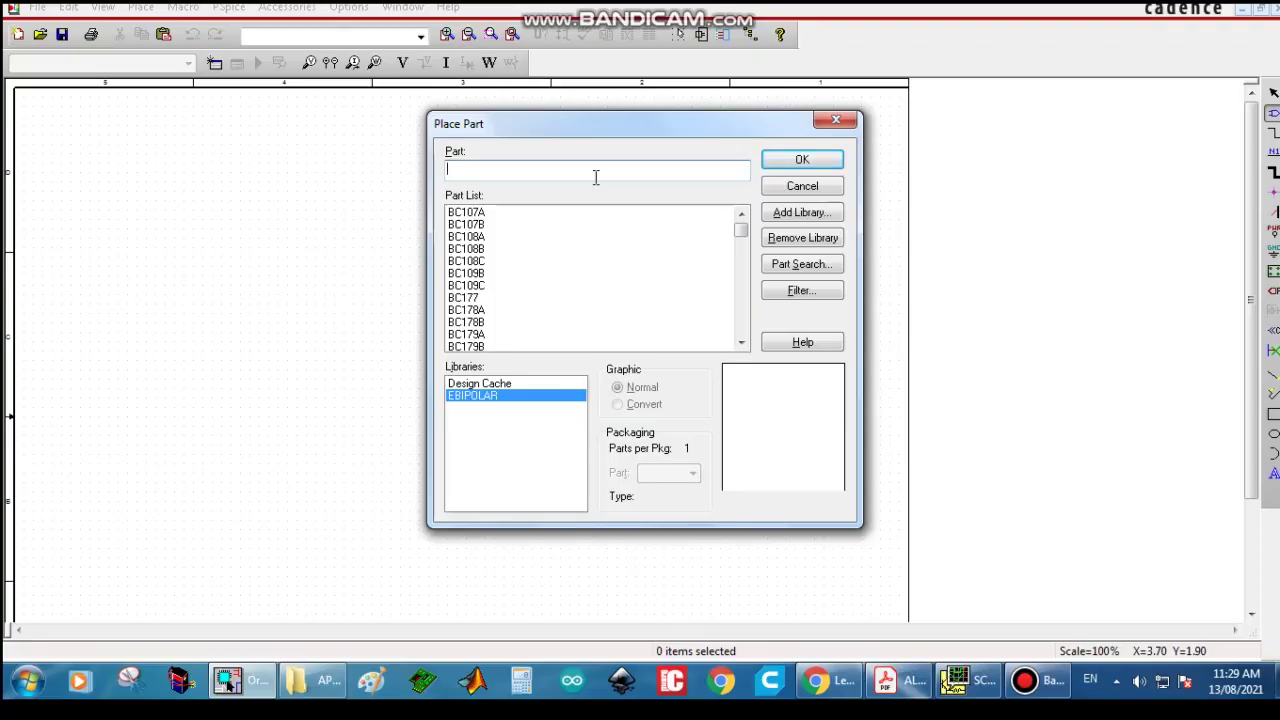
pyautogui.write('BC107A')
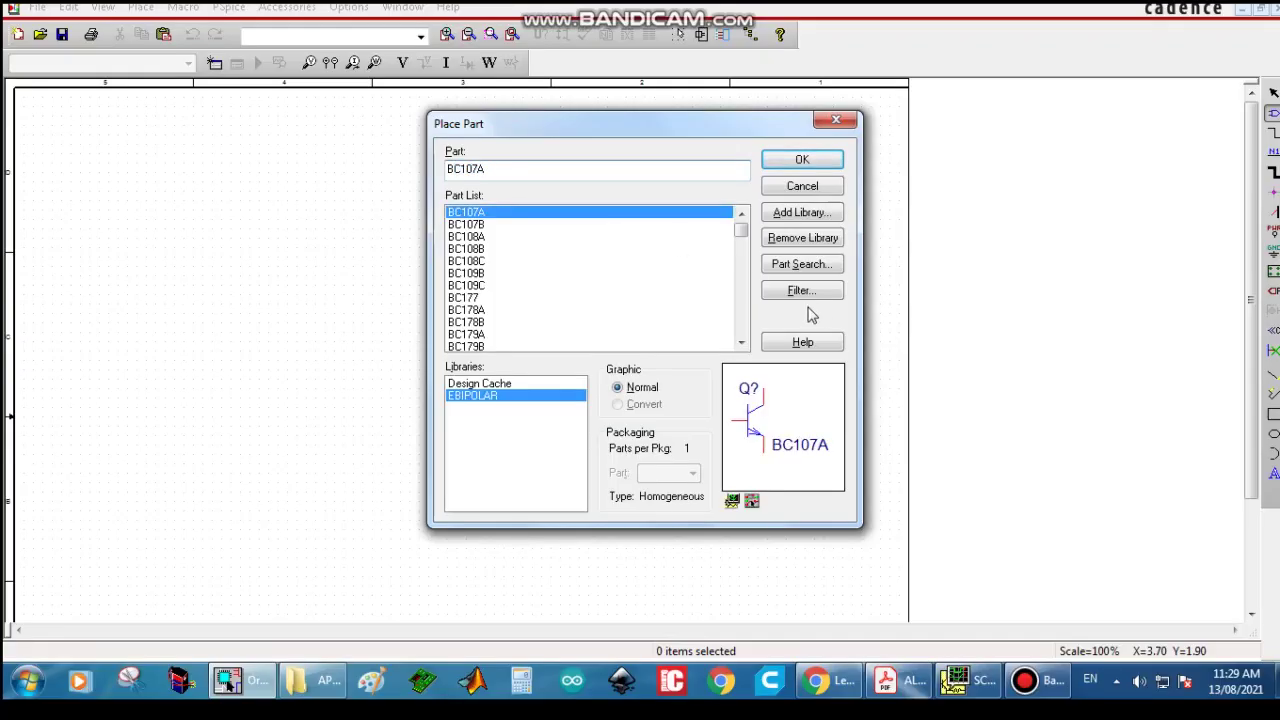
pyautogui.click(801, 160)
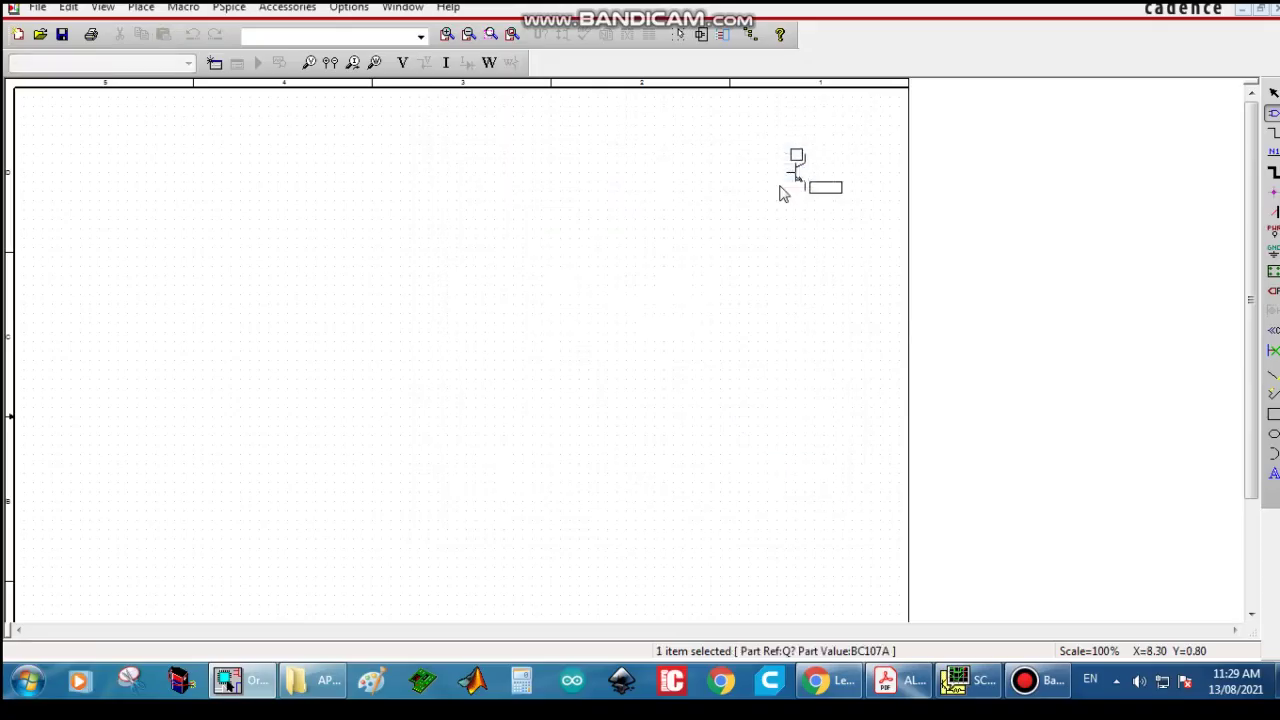
pyautogui.click(418, 304)
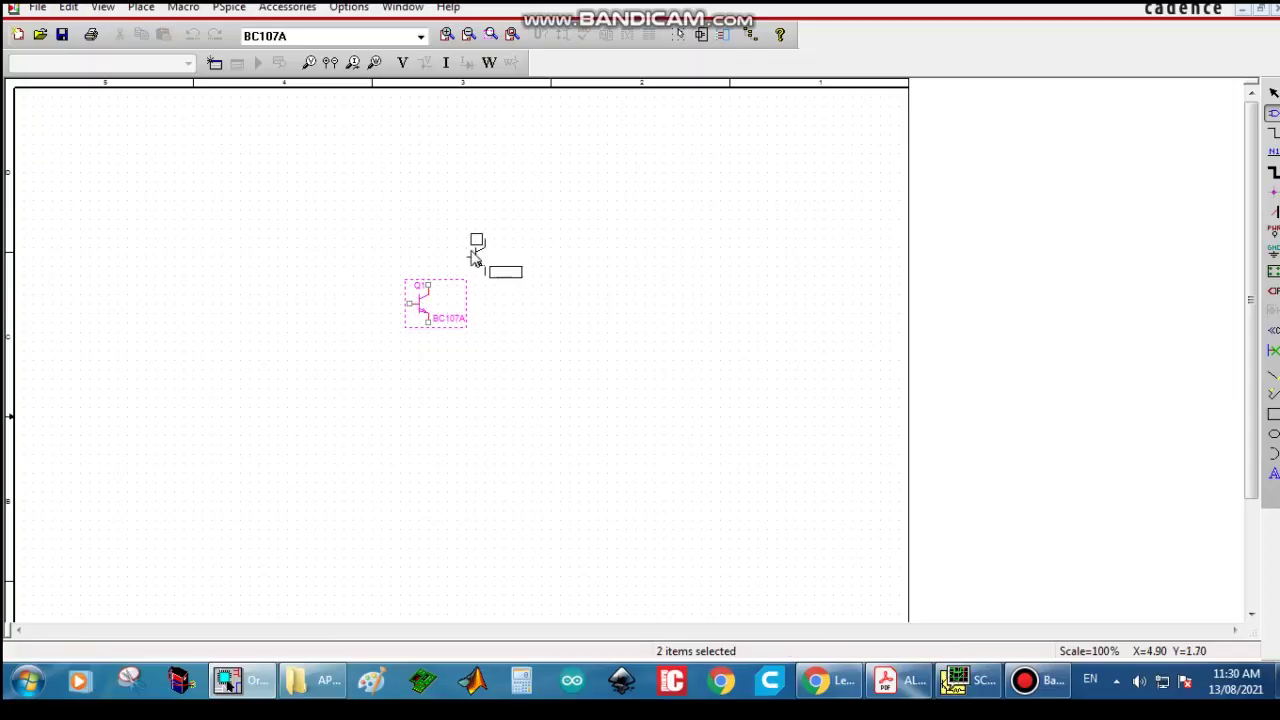
pyautogui.press('Escape')
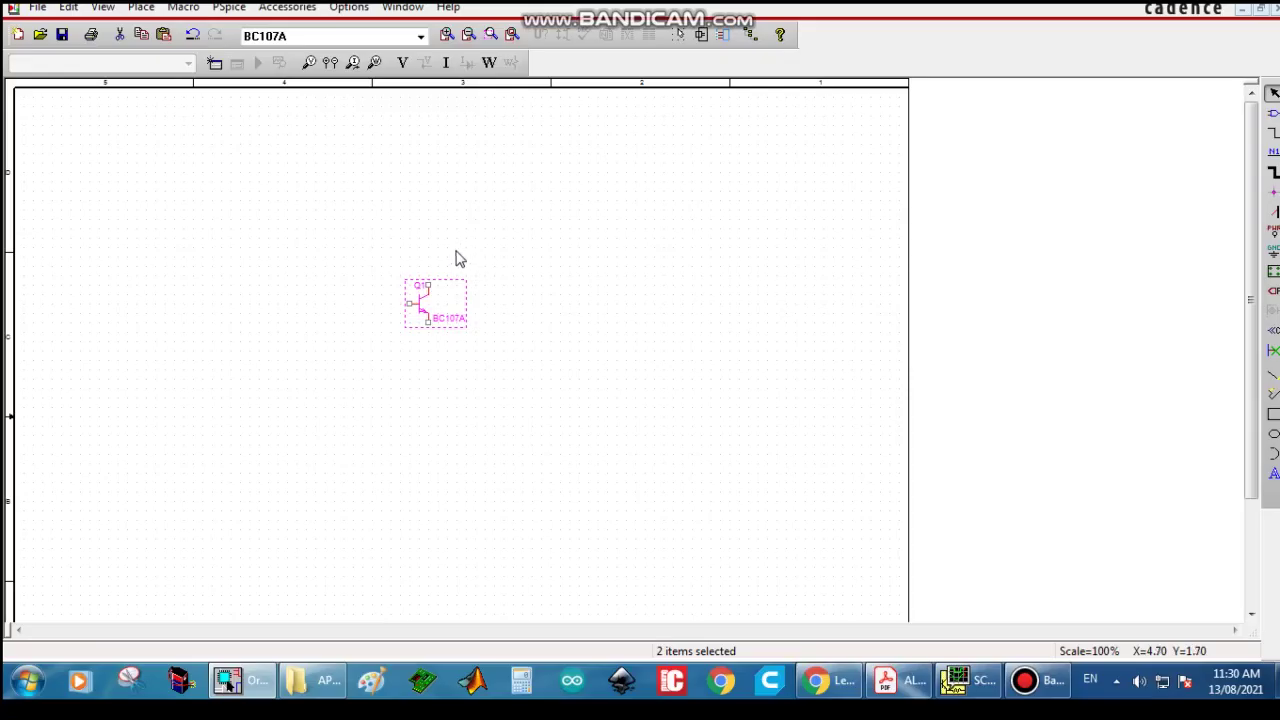
# Step: Search the part libraries for R and pick the resistor from analog.olb for placement
pyautogui.press('p')
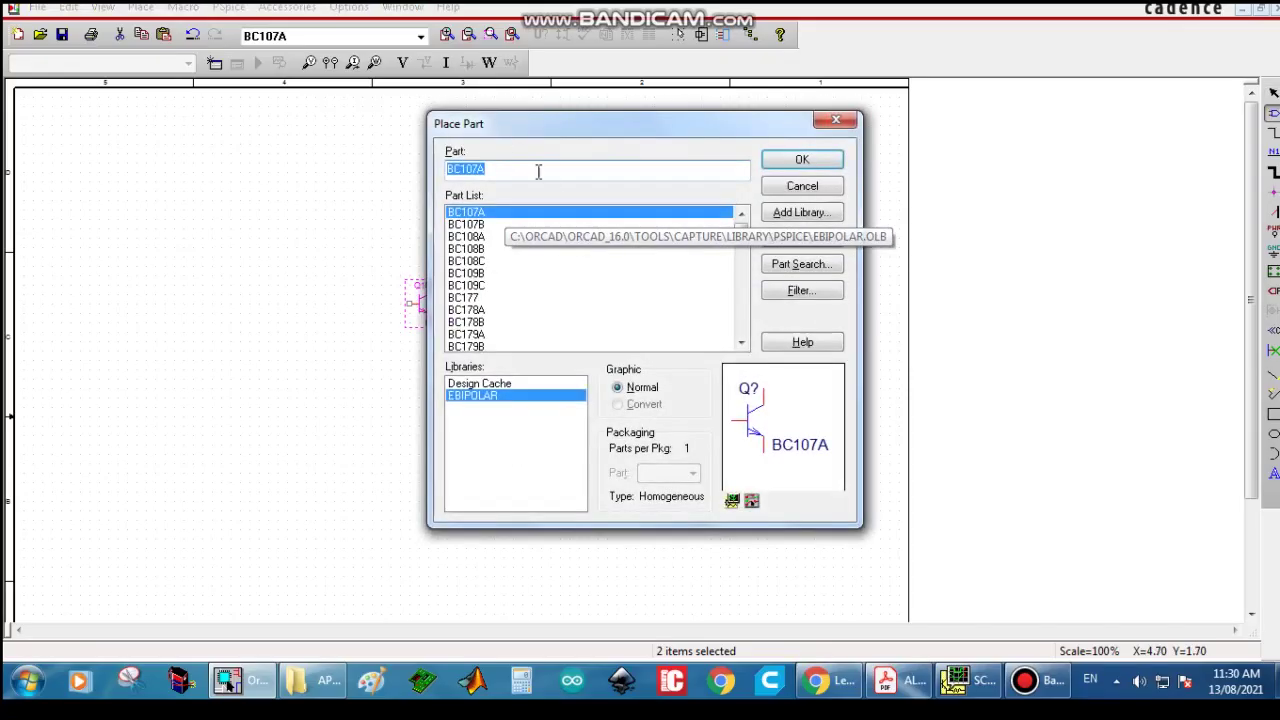
pyautogui.write('R')
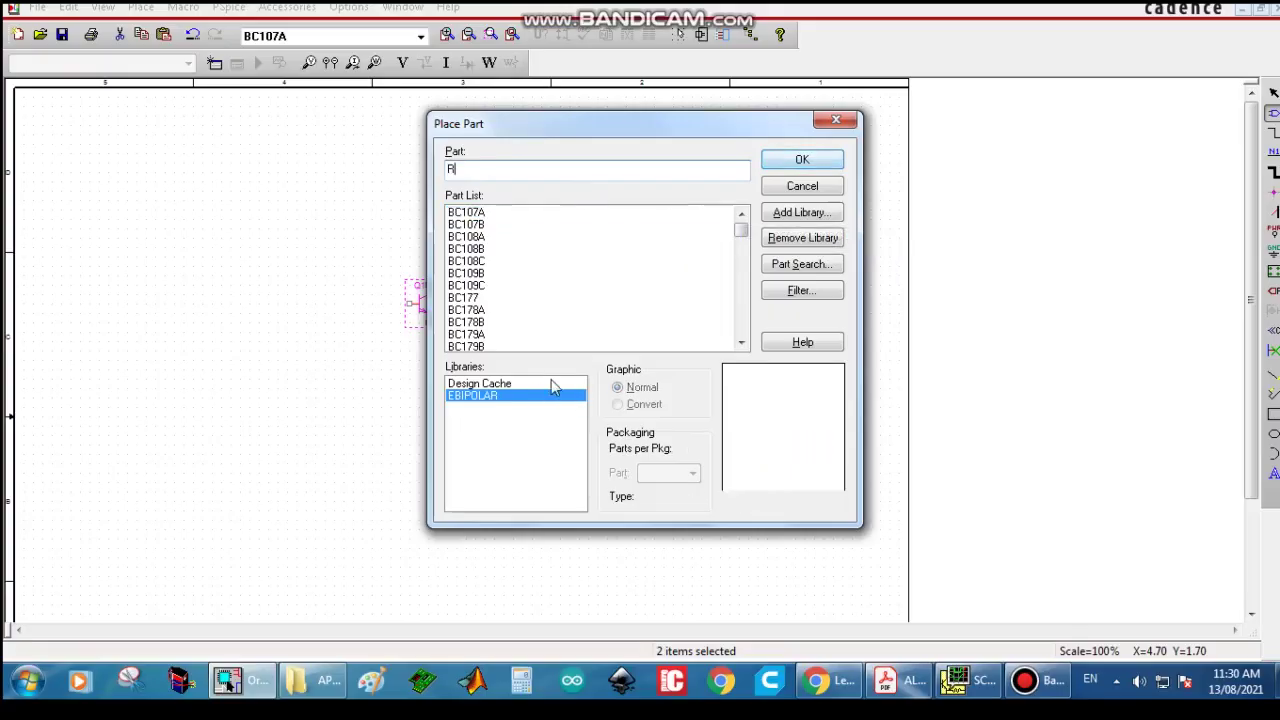
pyautogui.click(808, 267)
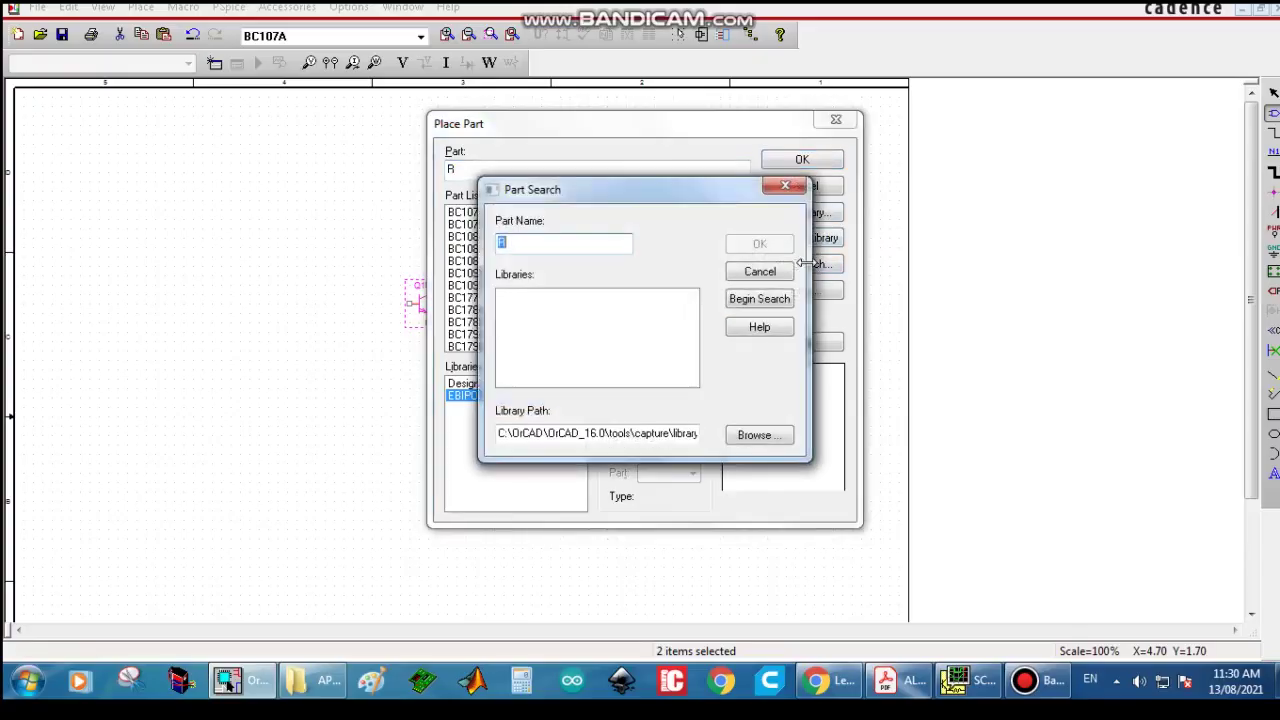
pyautogui.click(770, 299)
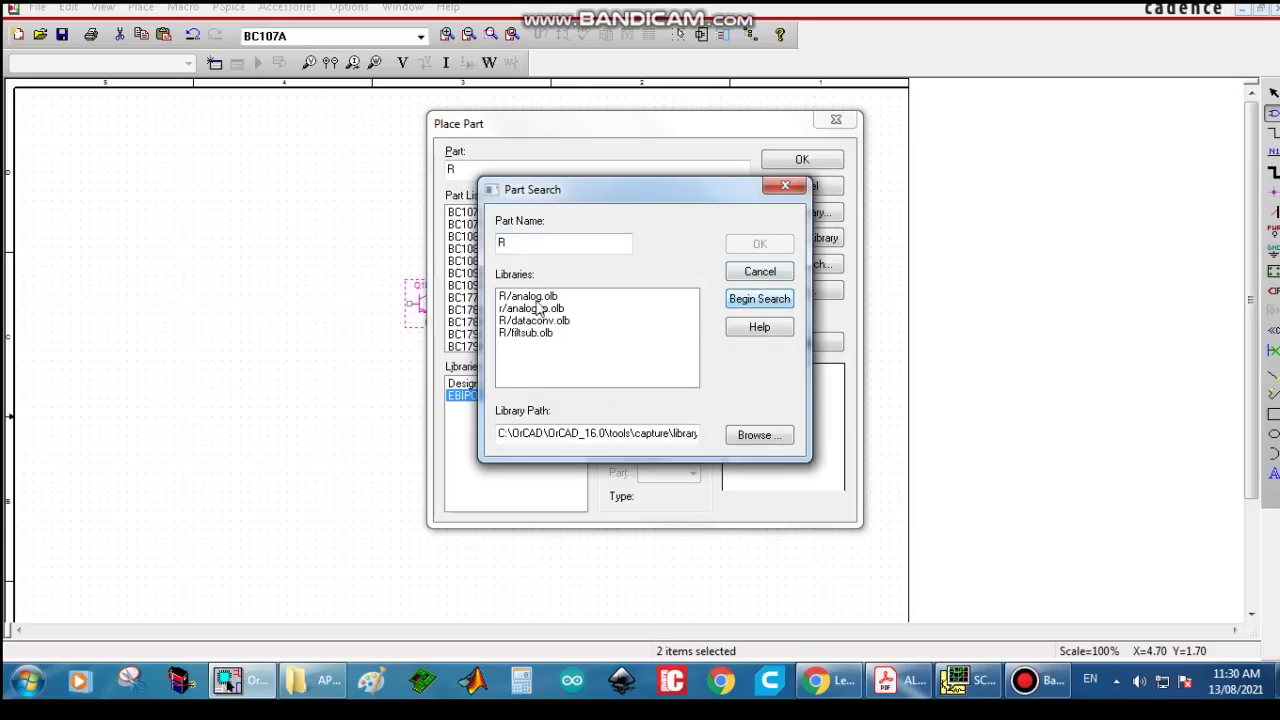
pyautogui.click(535, 299)
pyautogui.click(760, 244)
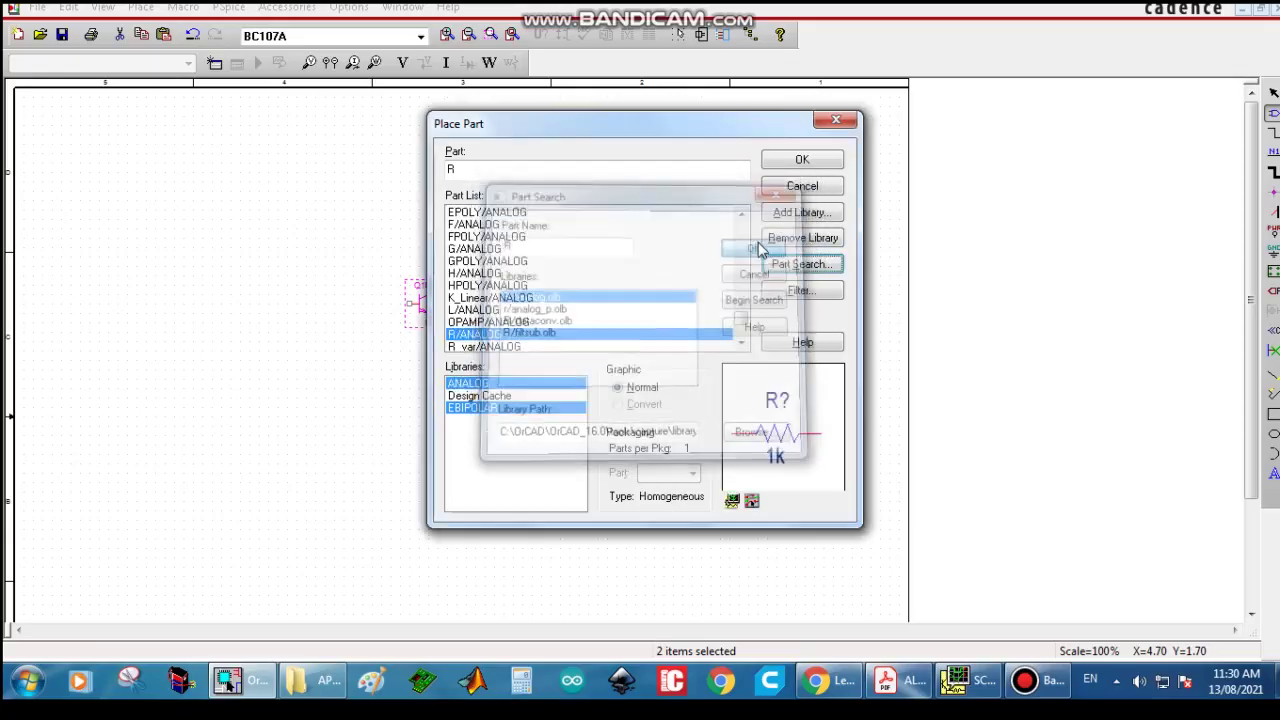
pyautogui.click(802, 161)
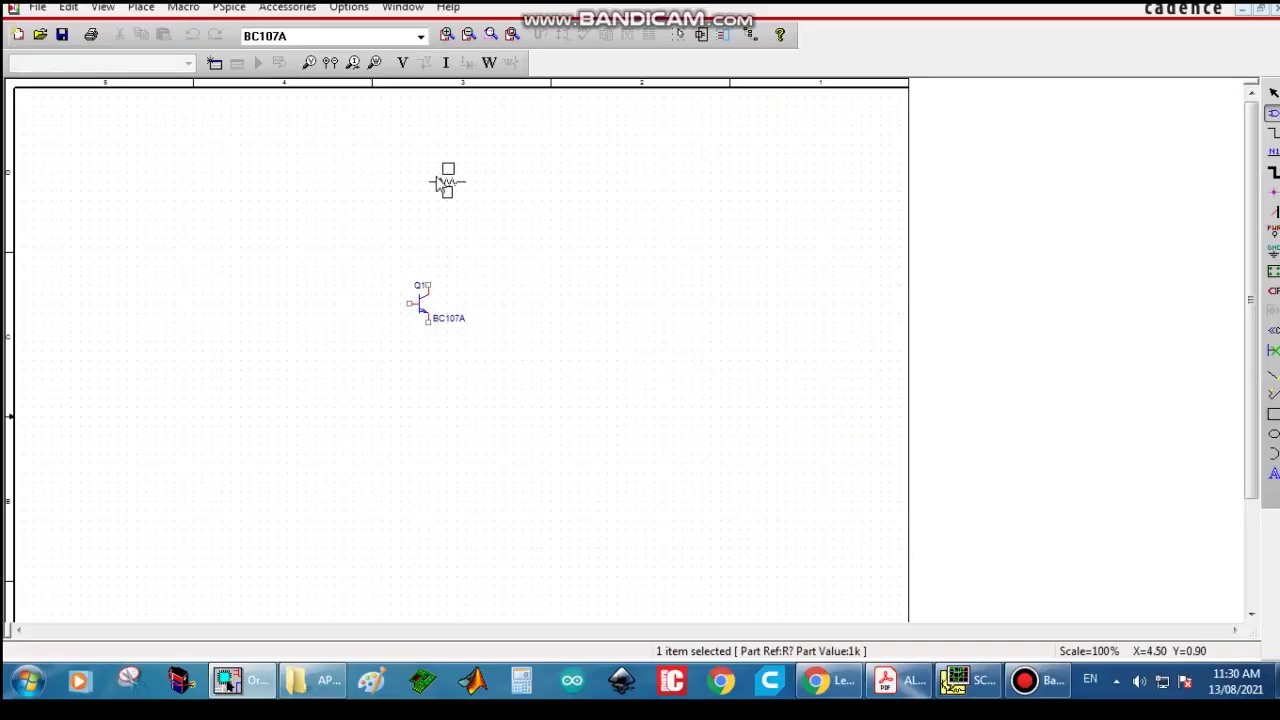
# Step: Place five vertical resistors: one above the transistor, two in a column left of it, one below its emitter and one far to its right
pyautogui.press('r')
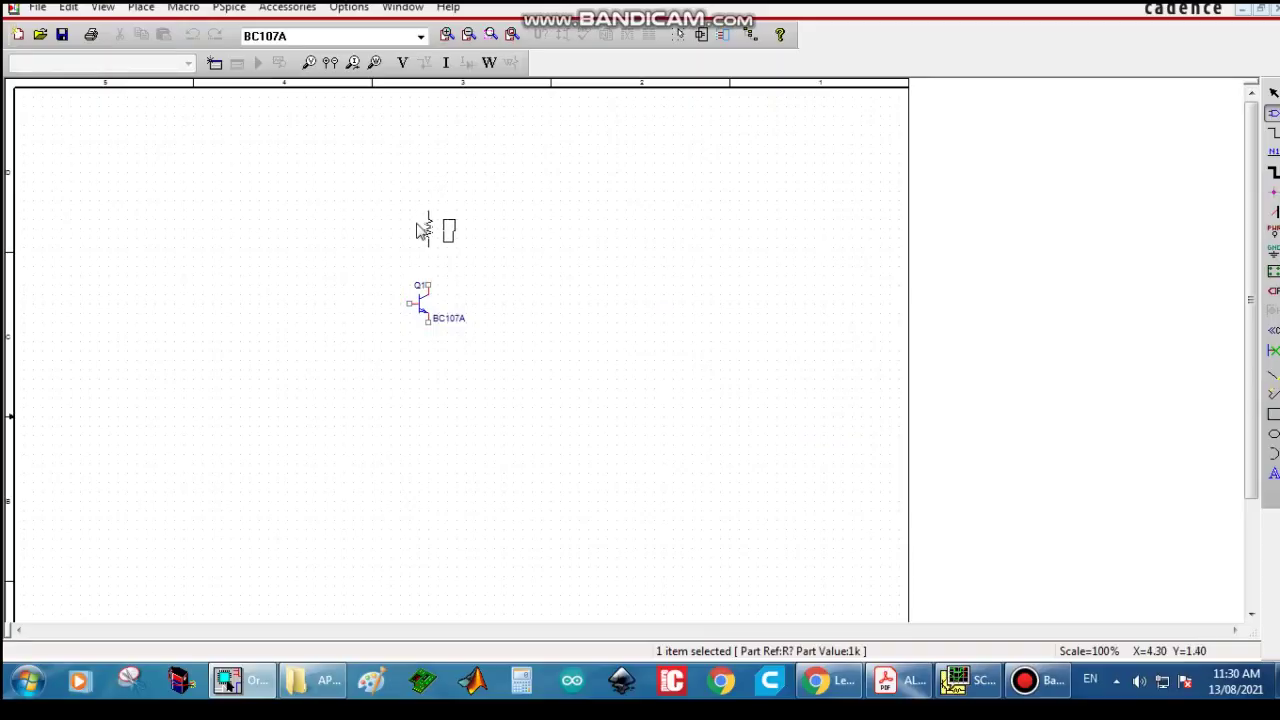
pyautogui.click(420, 230)
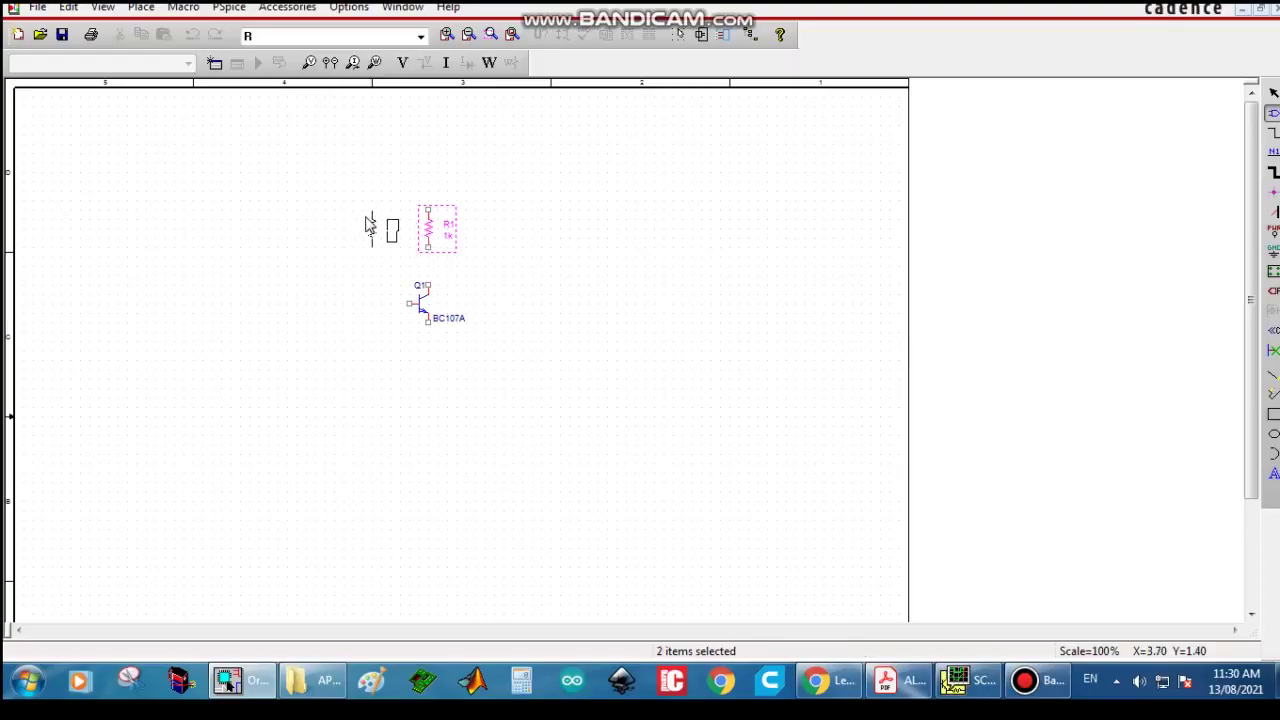
pyautogui.click(369, 225)
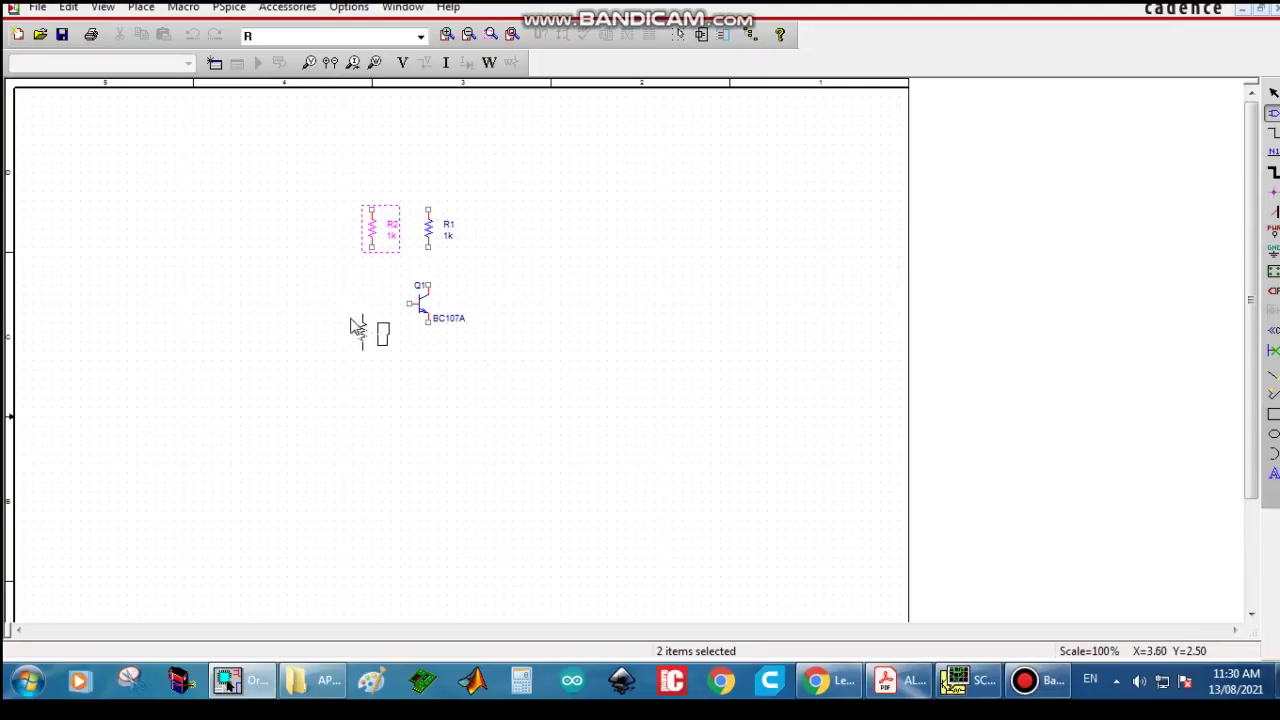
pyautogui.click(357, 330)
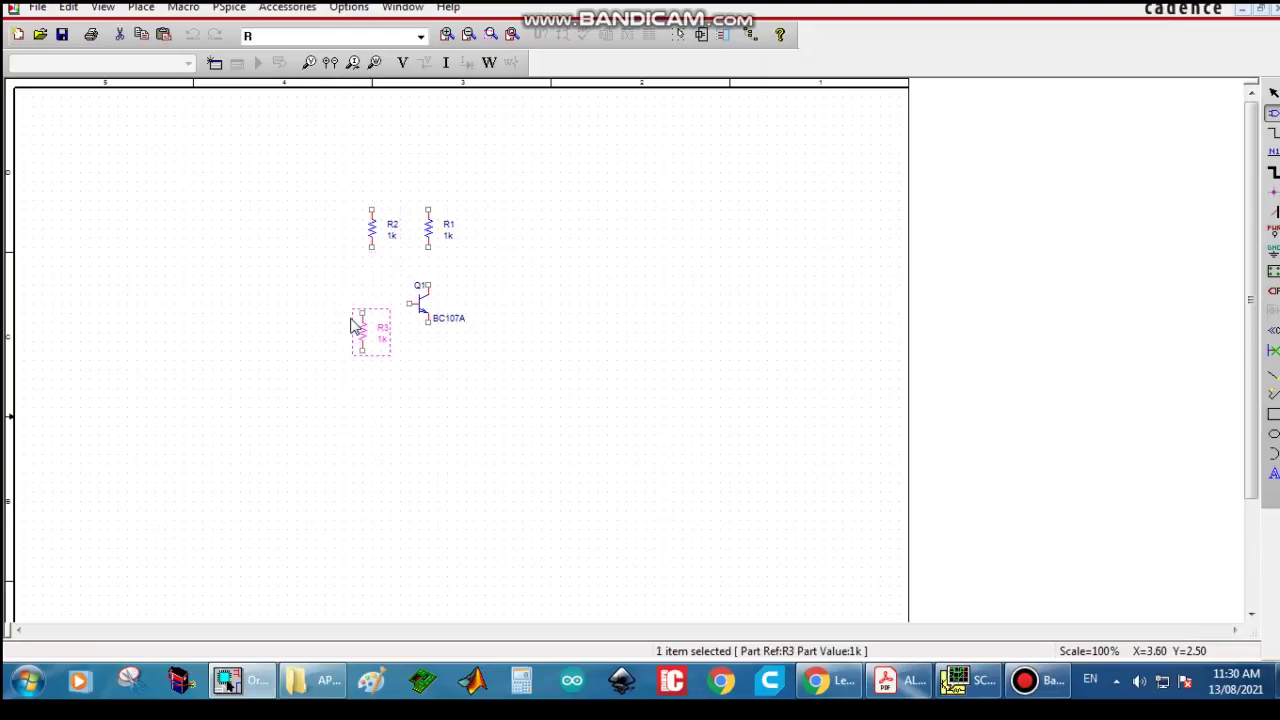
pyautogui.click(416, 355)
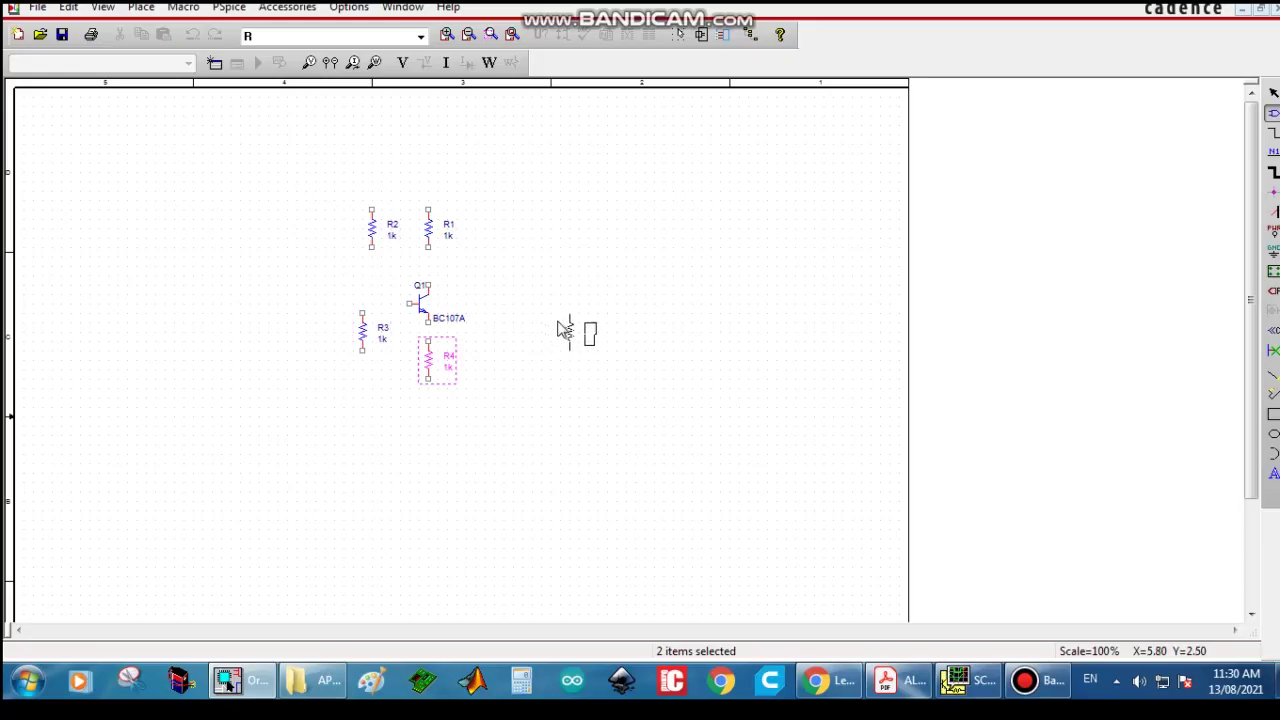
pyautogui.click(559, 327)
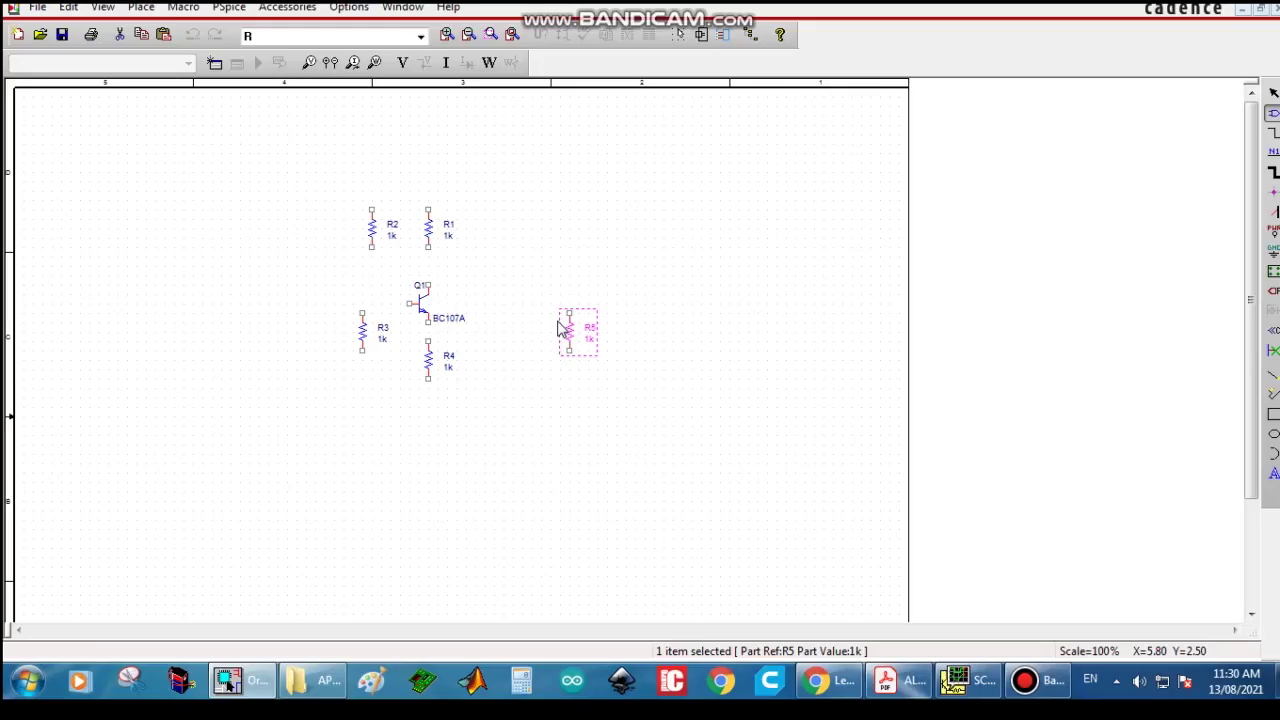
pyautogui.press('Escape')
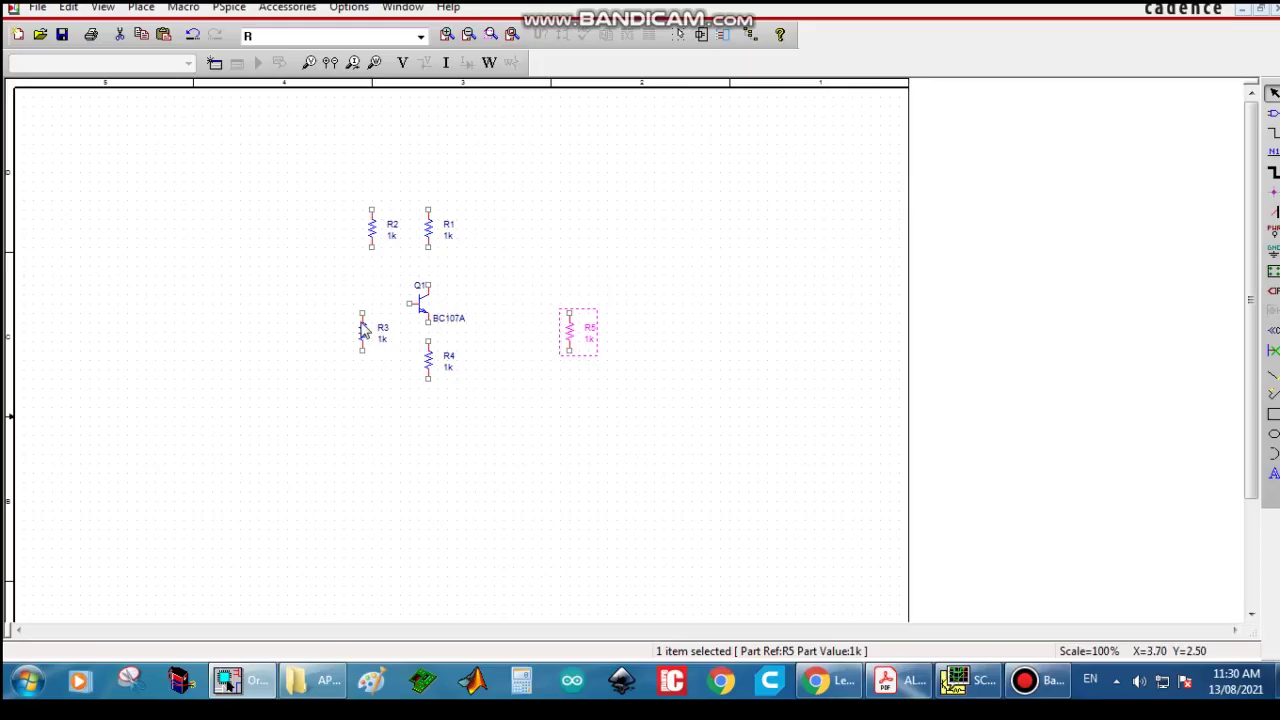
# Step: Wire the tops of R2 and R1 together, R1's lower end to Q1's collector, and Q1's emitter to R4
pyautogui.press('w')
pyautogui.click(371, 210)
pyautogui.click(428, 210)
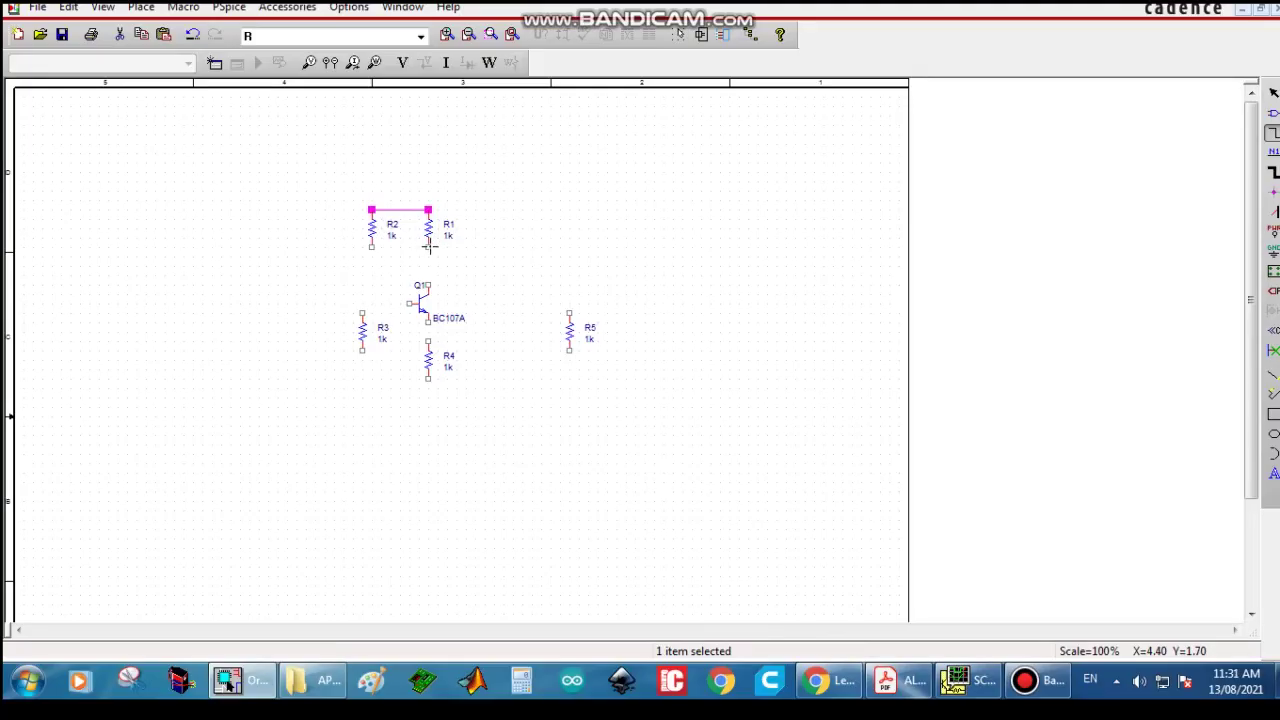
pyautogui.click(428, 246)
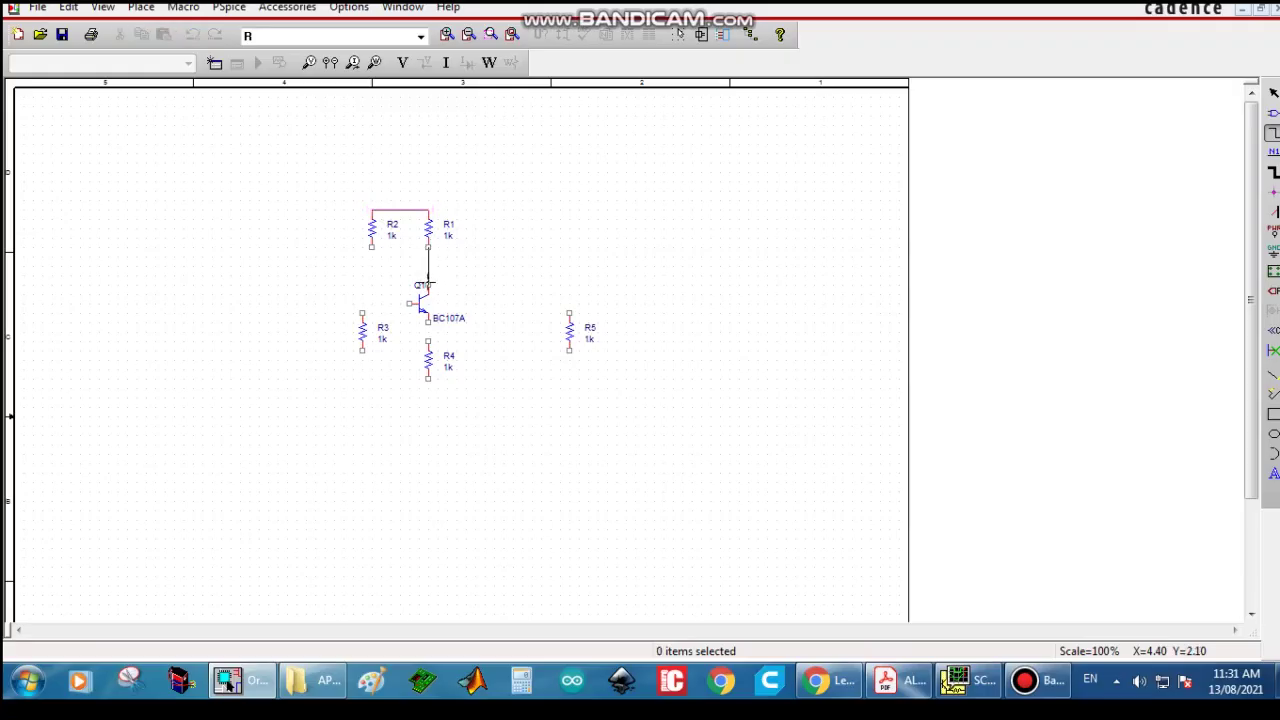
pyautogui.click(428, 285)
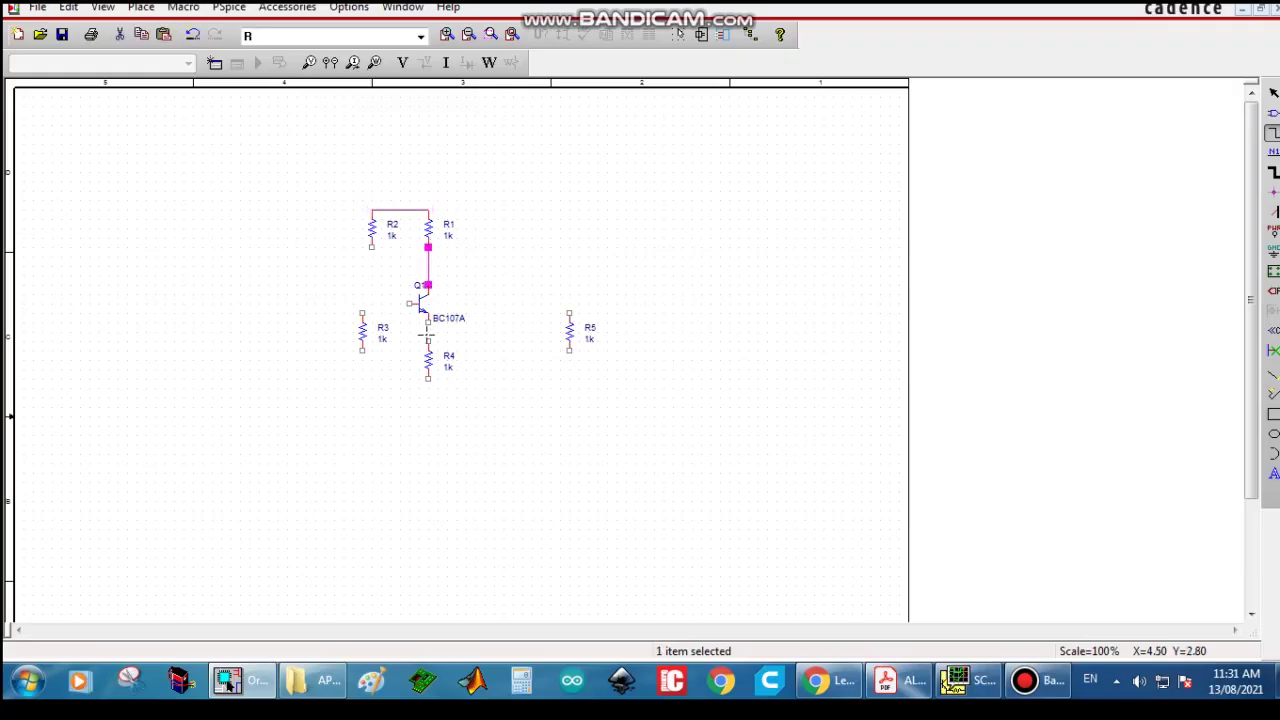
pyautogui.click(428, 340)
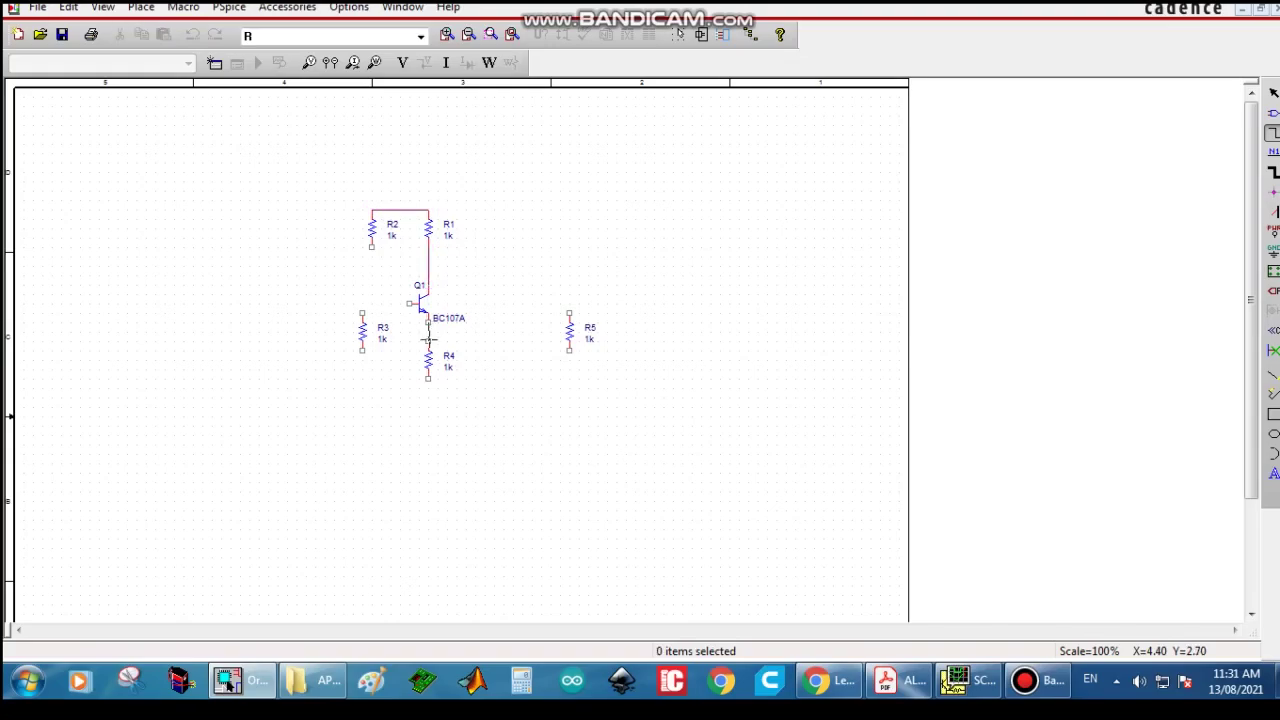
pyautogui.click(428, 320)
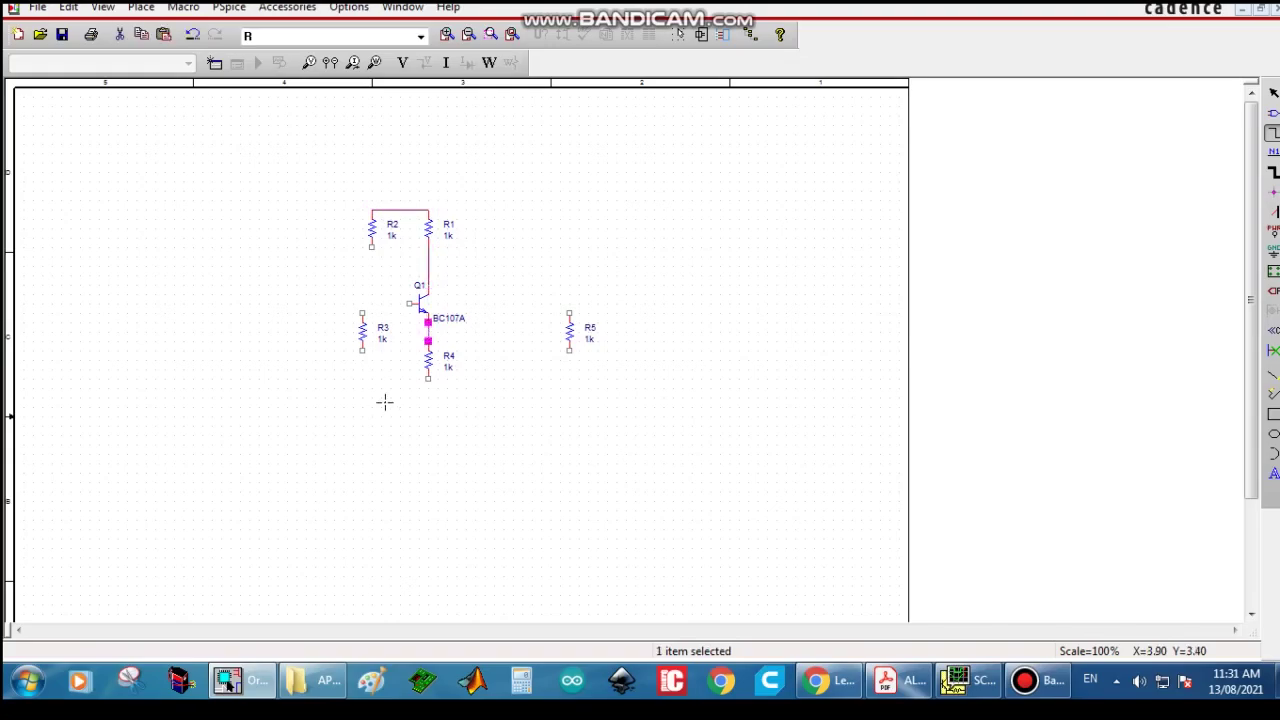
pyautogui.press('Escape')
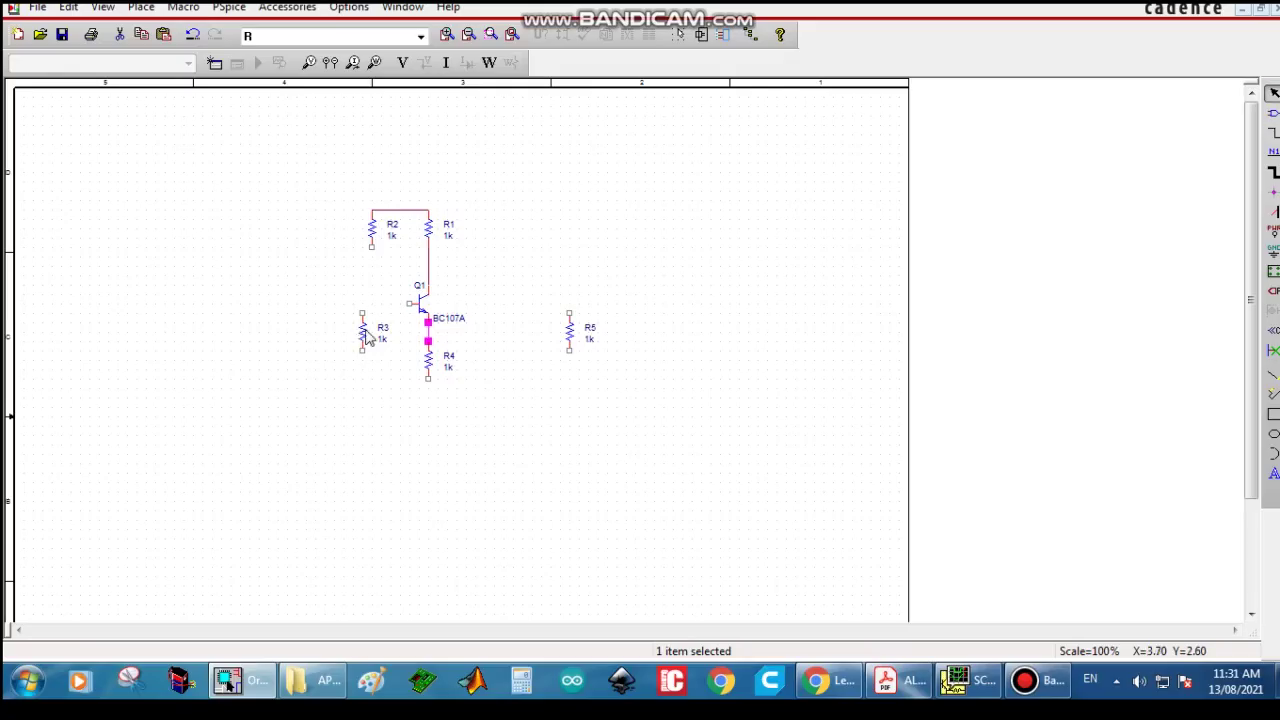
# Step: Move R3 directly in line below R2 and wire its lower end to R4's lower end
pyautogui.click(363, 333)
pyautogui.moveTo(363, 333); pyautogui.dragTo(375, 352)
pyautogui.press('w')
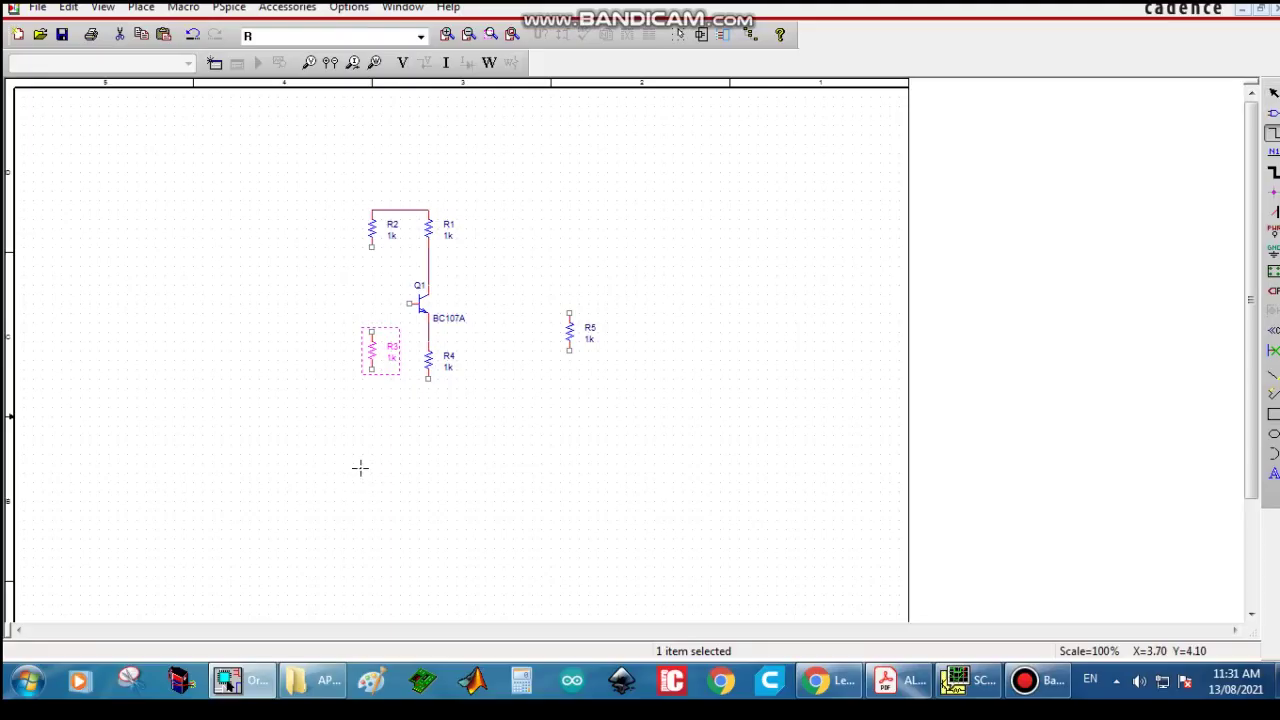
pyautogui.click(374, 370)
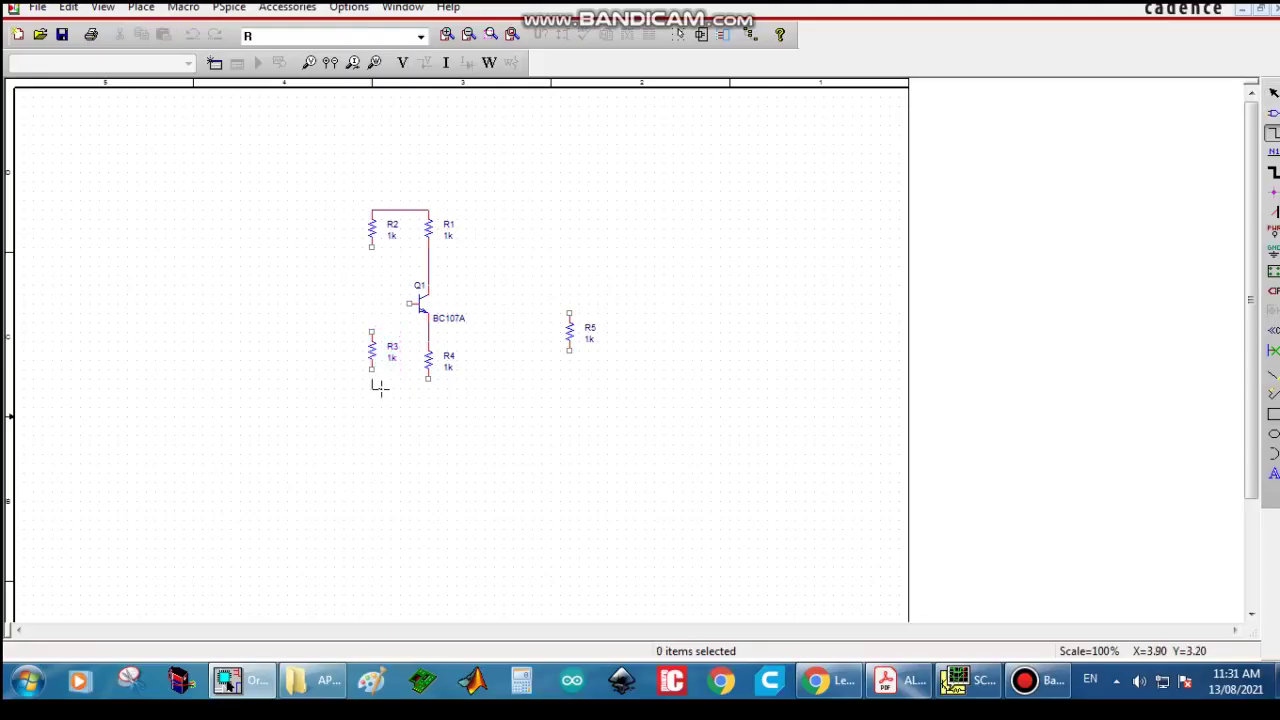
pyautogui.click(428, 378)
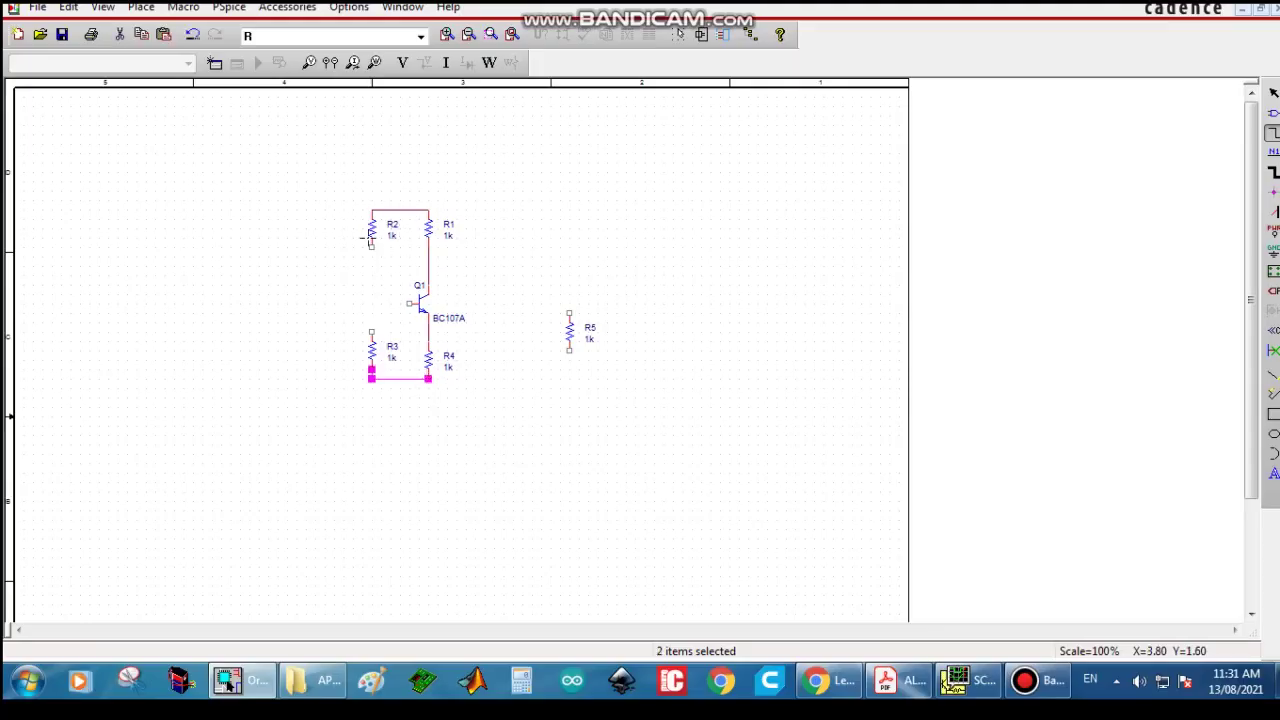
# Step: Wire R2's lower end to R3's upper end and connect Q1's base to that wire
pyautogui.click(372, 245)
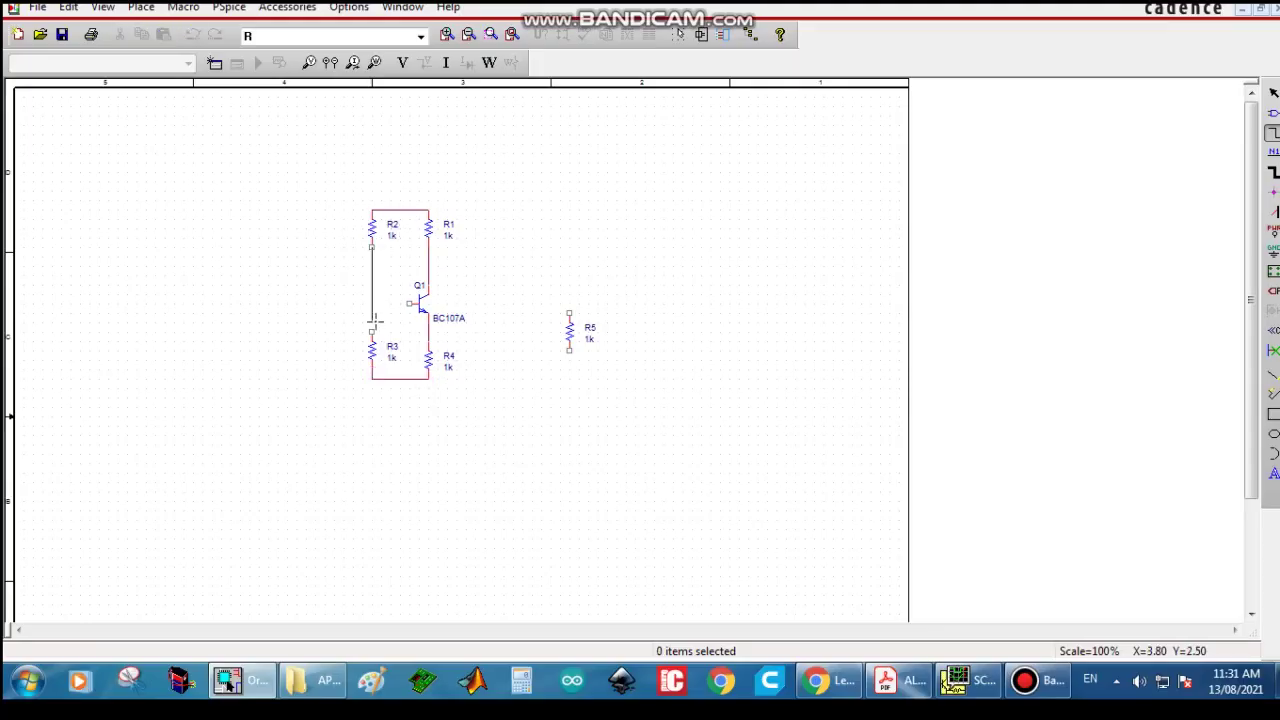
pyautogui.click(372, 332)
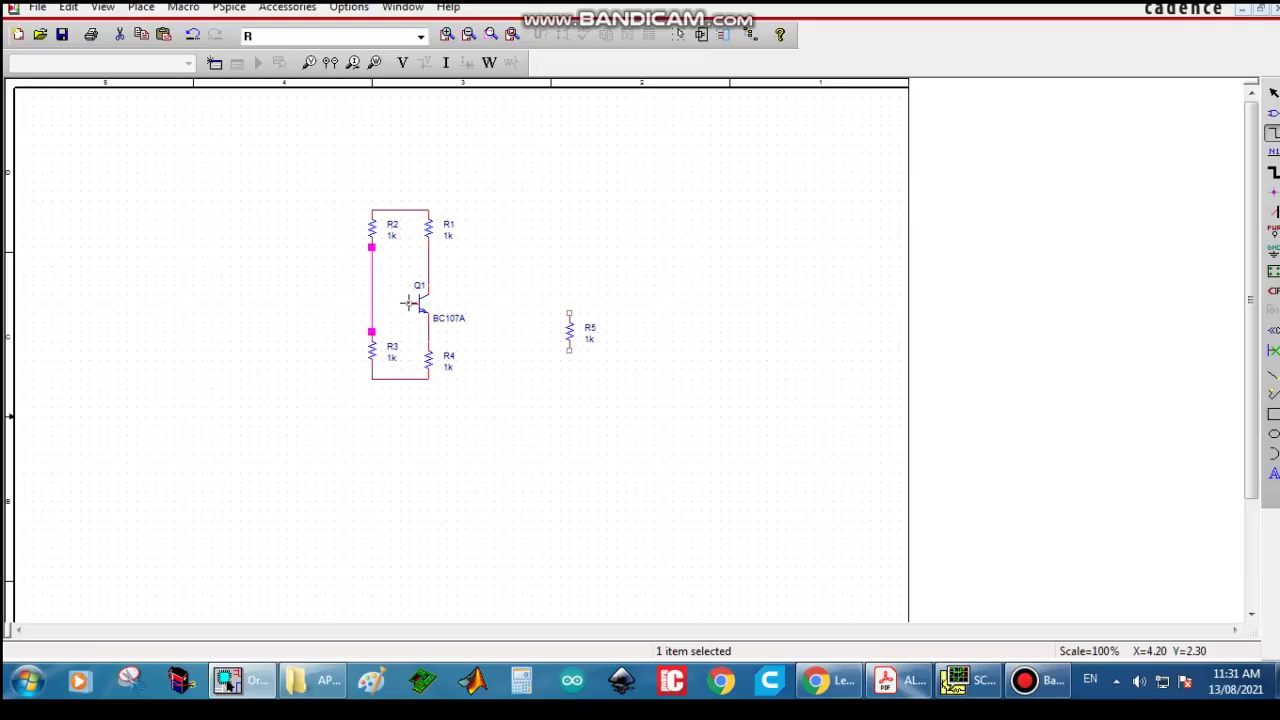
pyautogui.click(408, 303)
pyautogui.click(372, 303)
pyautogui.press('Escape')
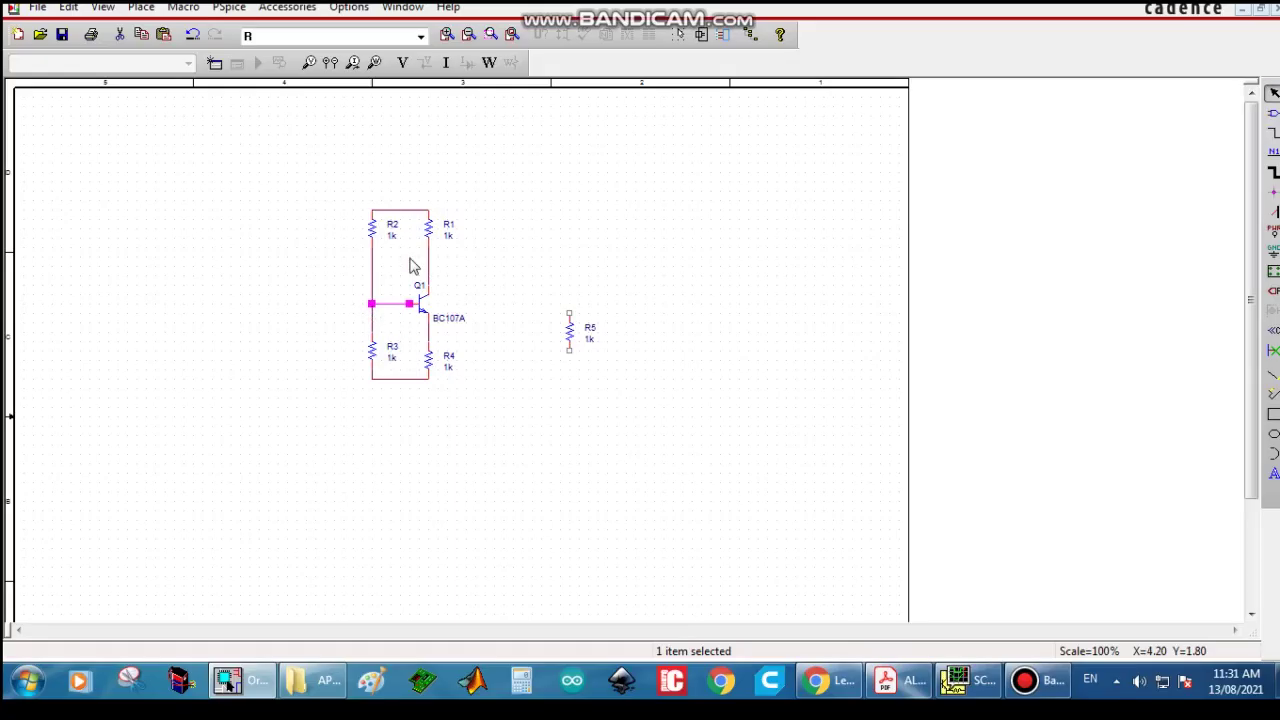
# Step: Find capacitor parts by searching for C and pick C_elect from the ANALOG library for placement
pyautogui.write('pC')
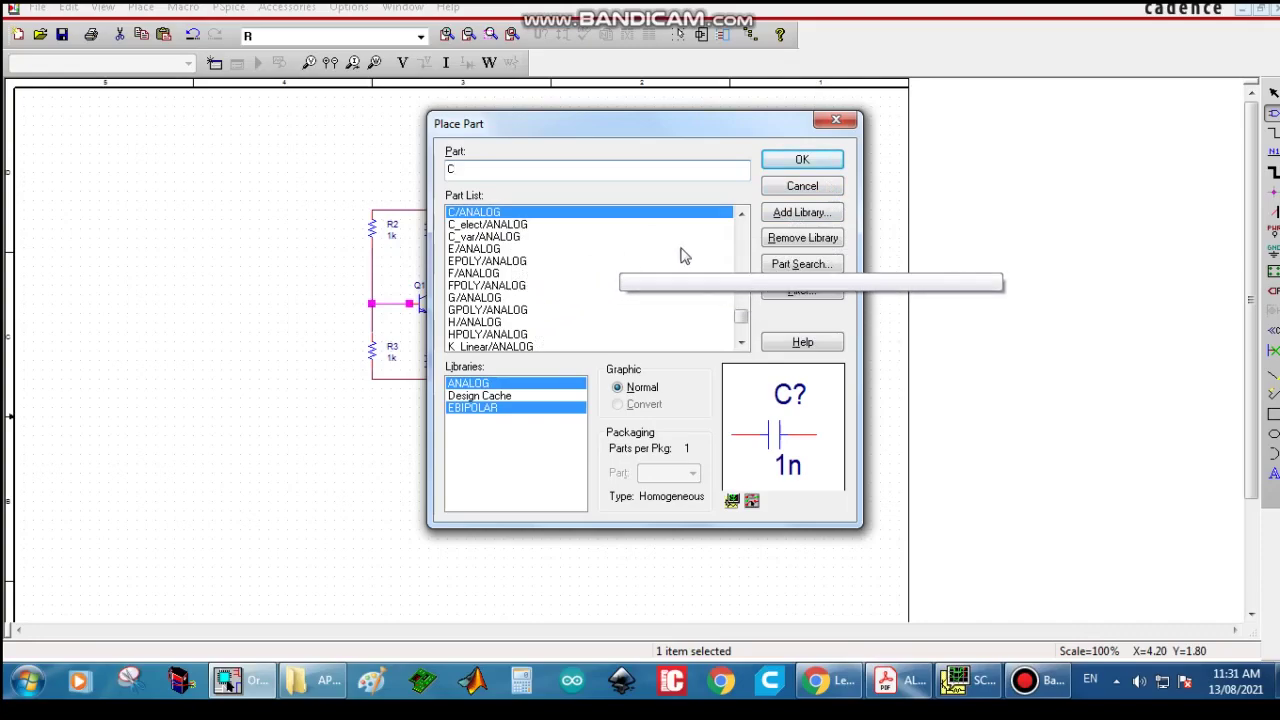
pyautogui.scroll(10, 738, 320)
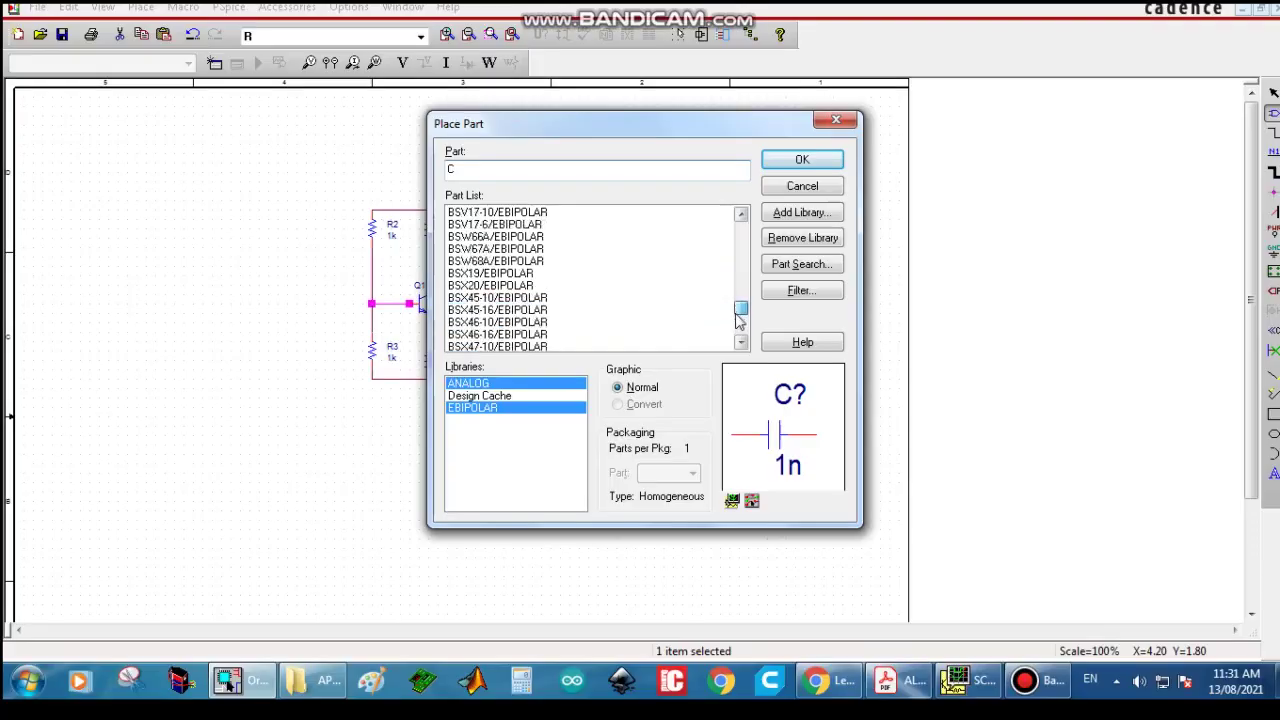
pyautogui.scroll(-6, 738, 320)
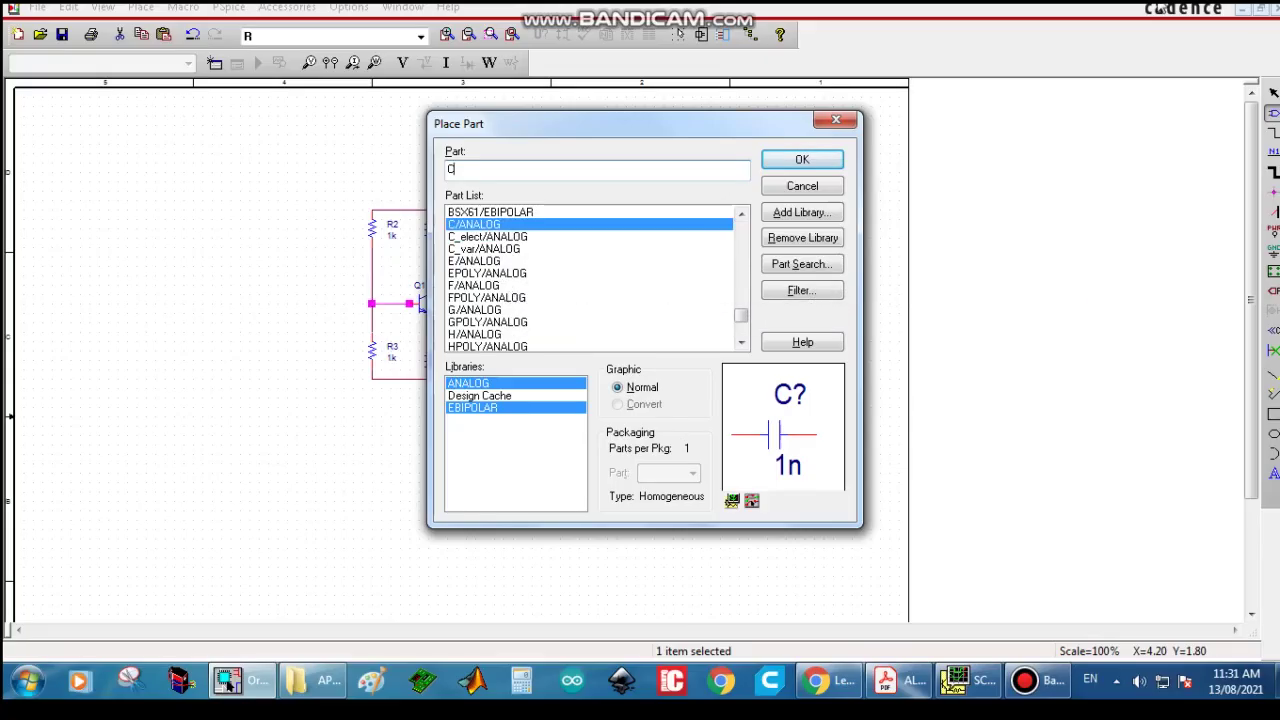
pyautogui.click(491, 239)
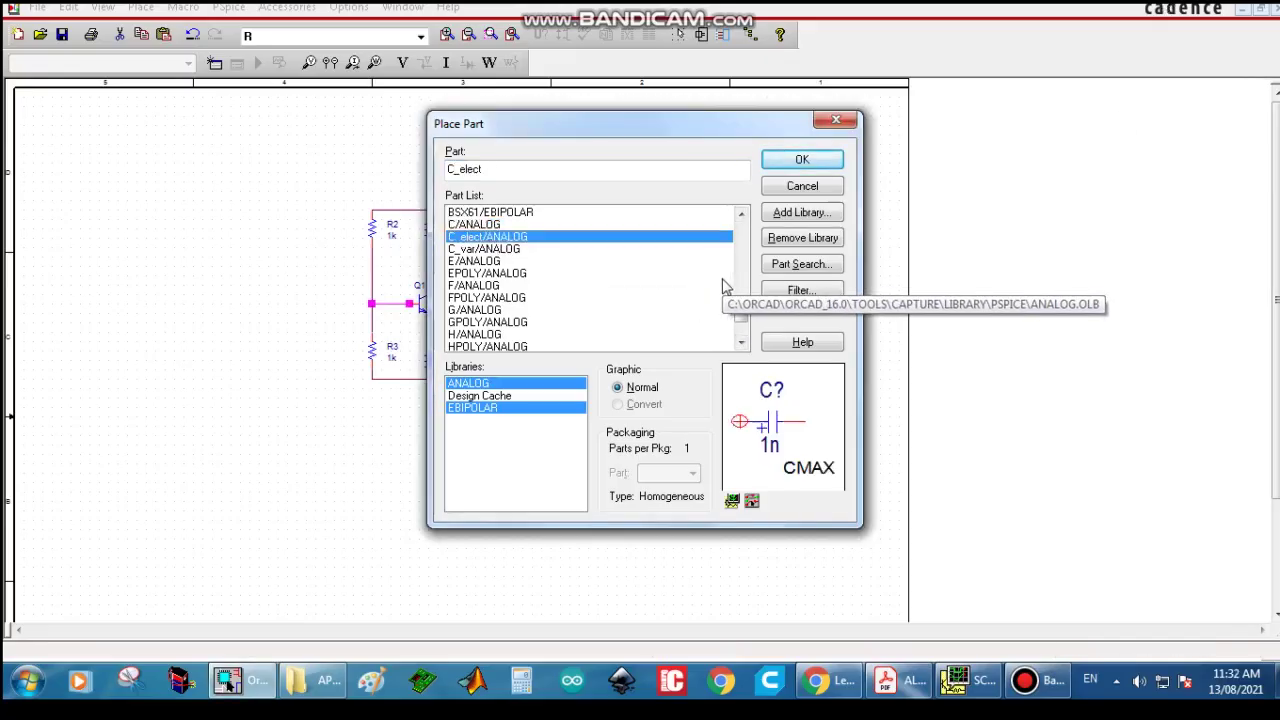
pyautogui.click(800, 160)
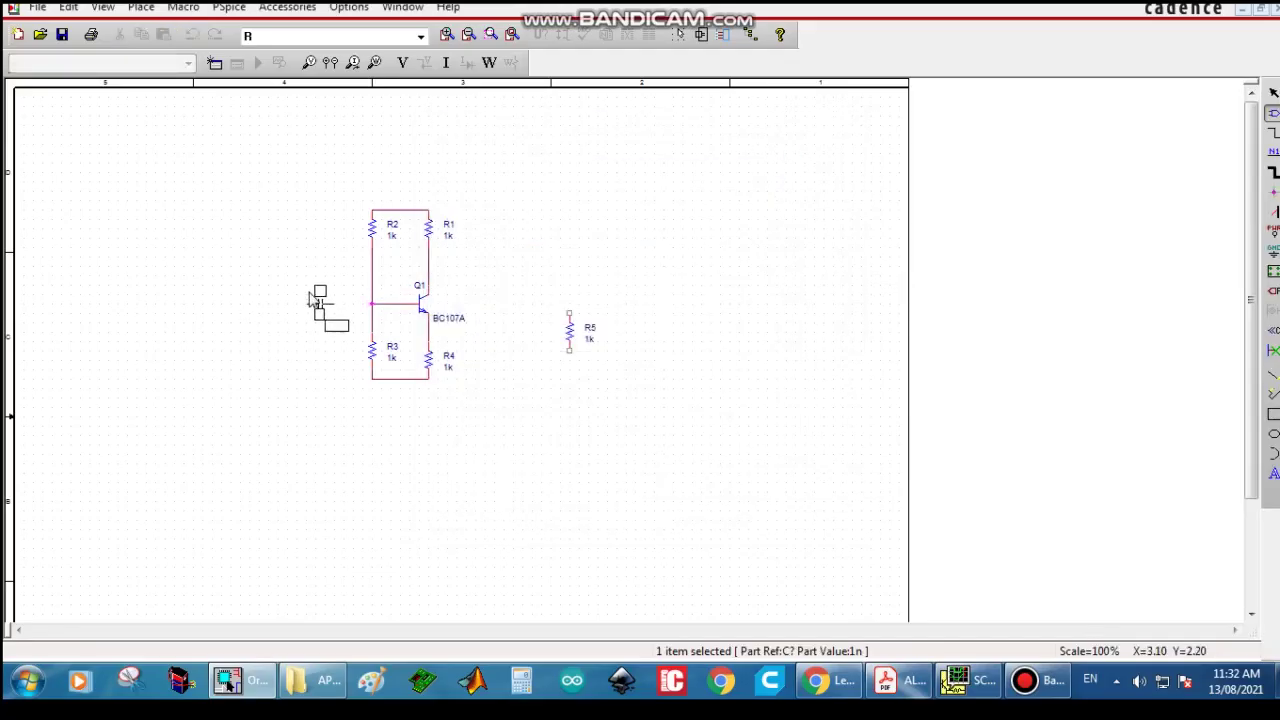
# Step: Place two horizontal electrolytic capacitors, one left of the R2-R3 column and one right of Q1's collector, and a vertical one between R4 and R5
pyautogui.press('r')
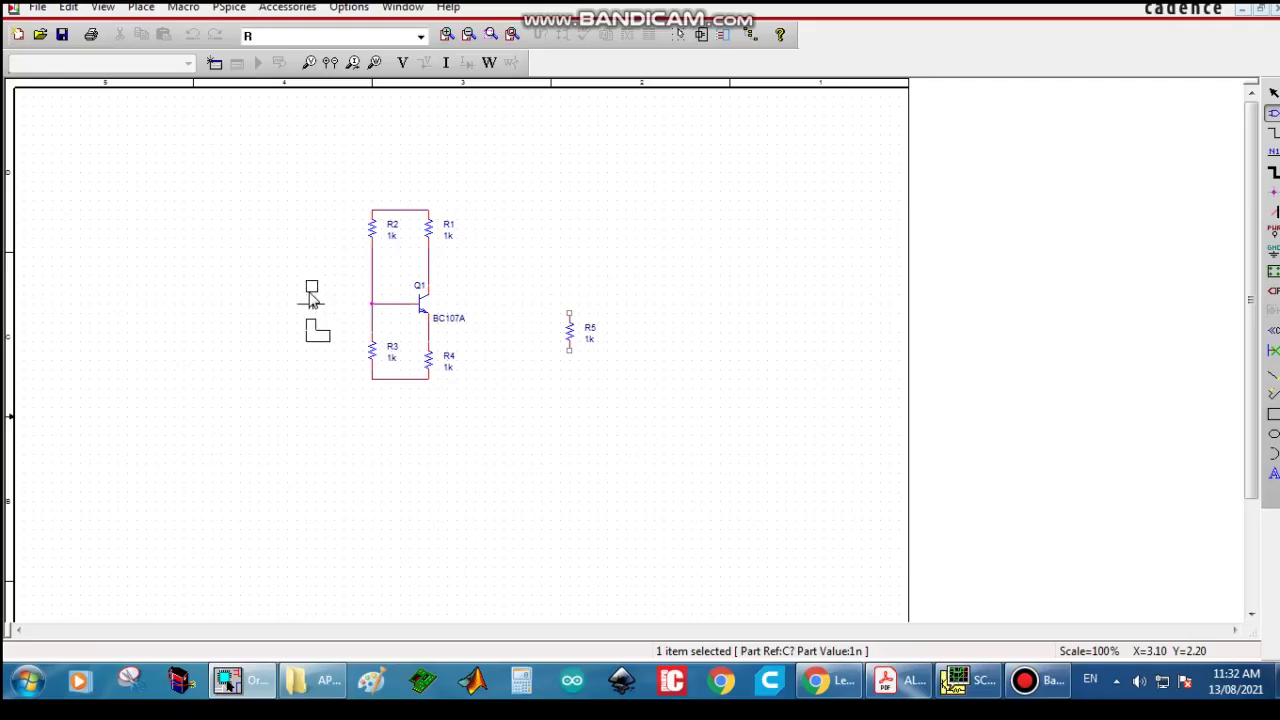
pyautogui.click(319, 300)
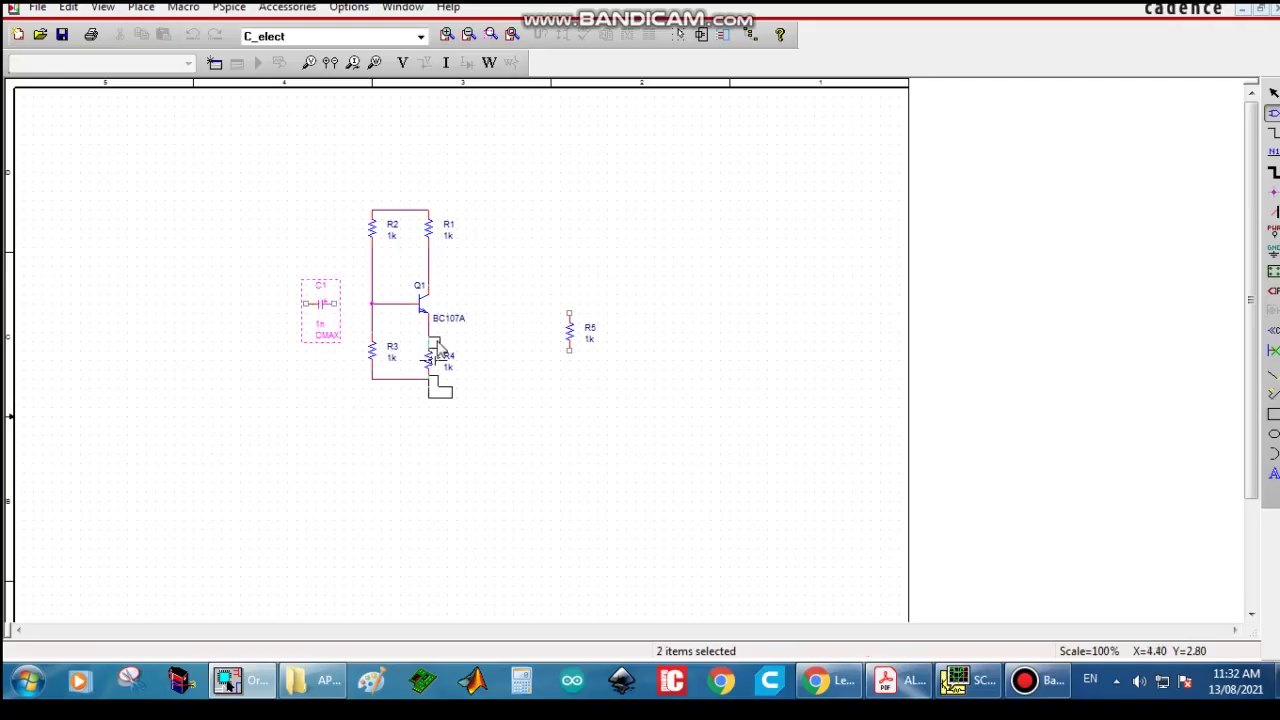
pyautogui.click(501, 278)
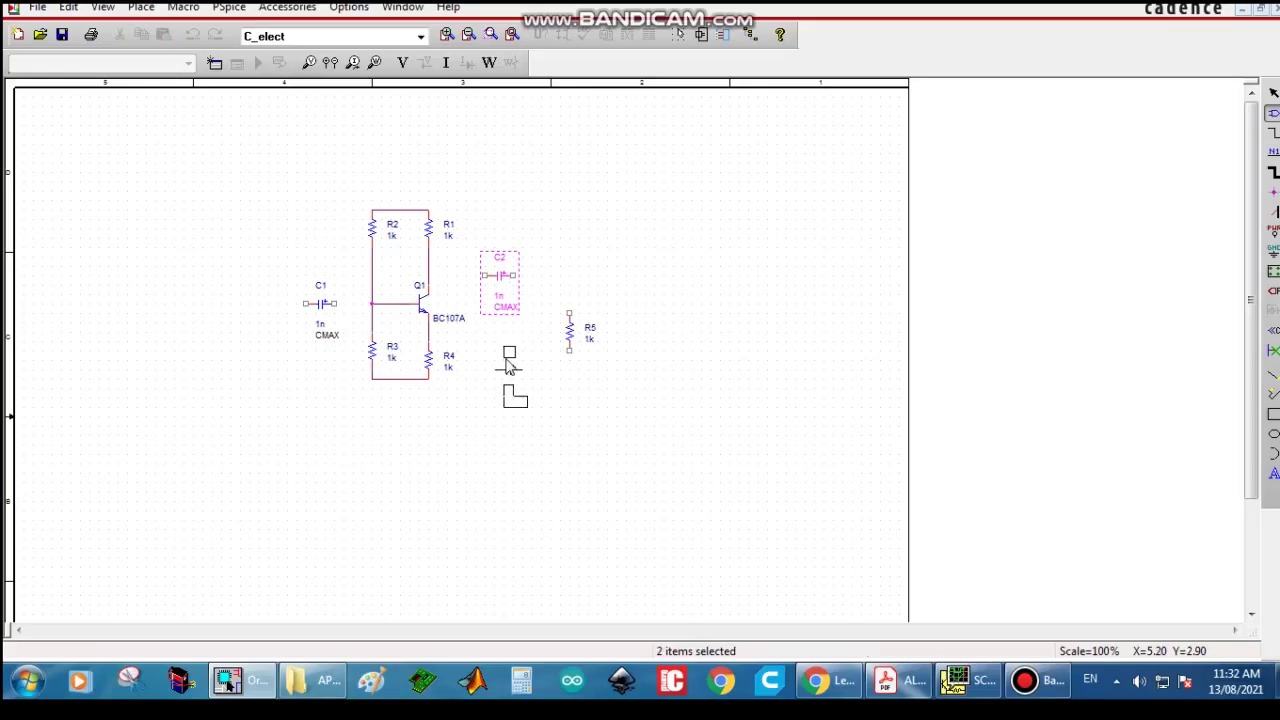
pyautogui.press('r')
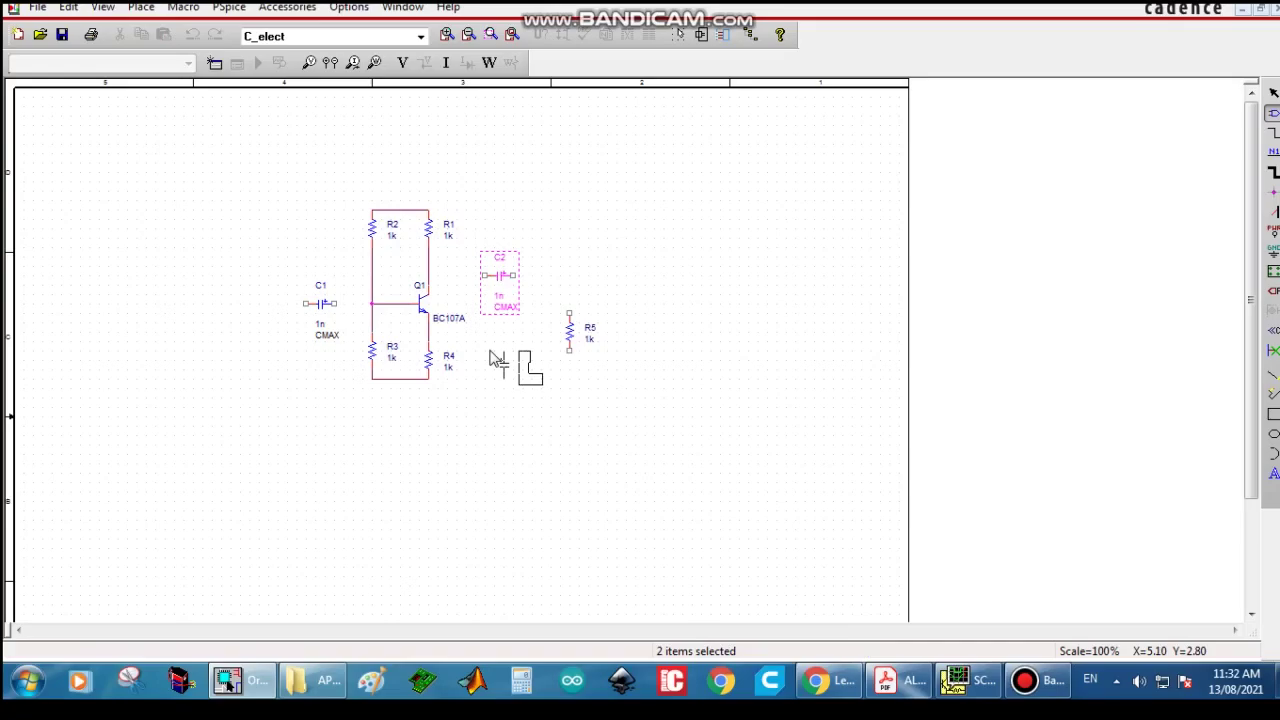
pyautogui.click(478, 350)
pyautogui.press('Escape')
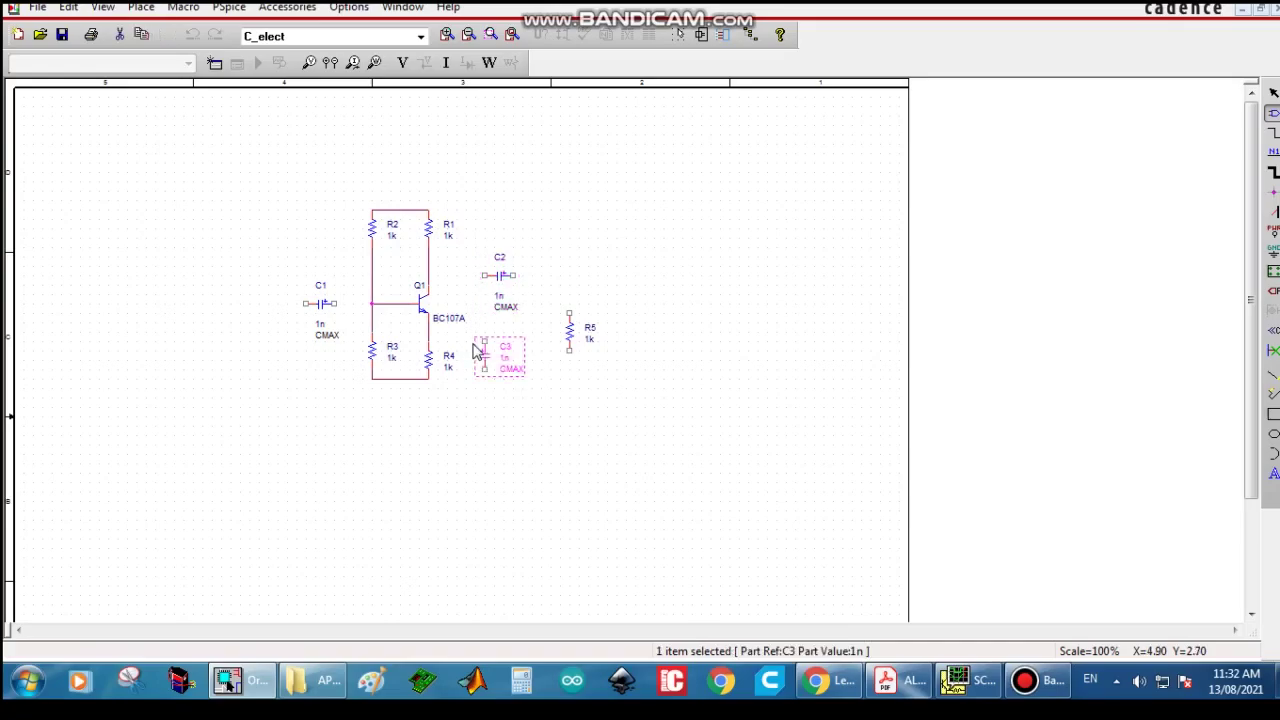
pyautogui.press('Escape')
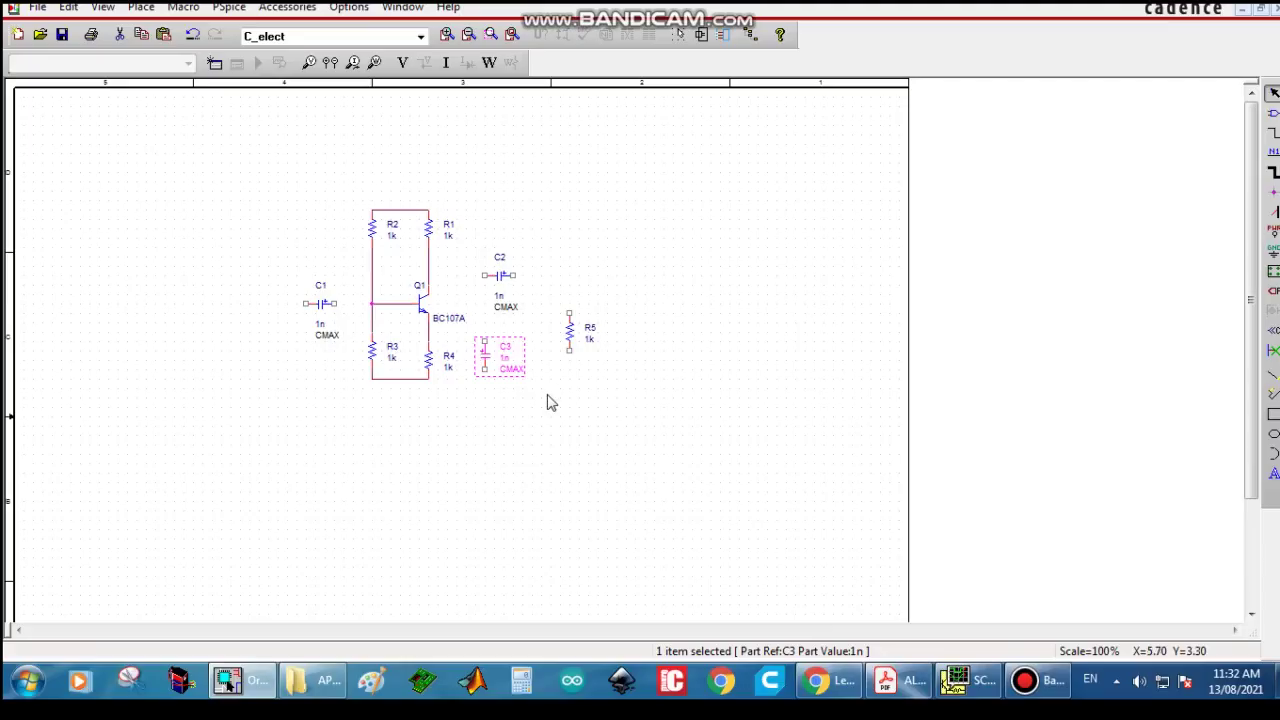
# Step: Wire C1 to Q1's base node, and connect C2 between Q1's collector line and R5's upper end
pyautogui.press('w')
pyautogui.click(335, 303)
pyautogui.click(371, 303)
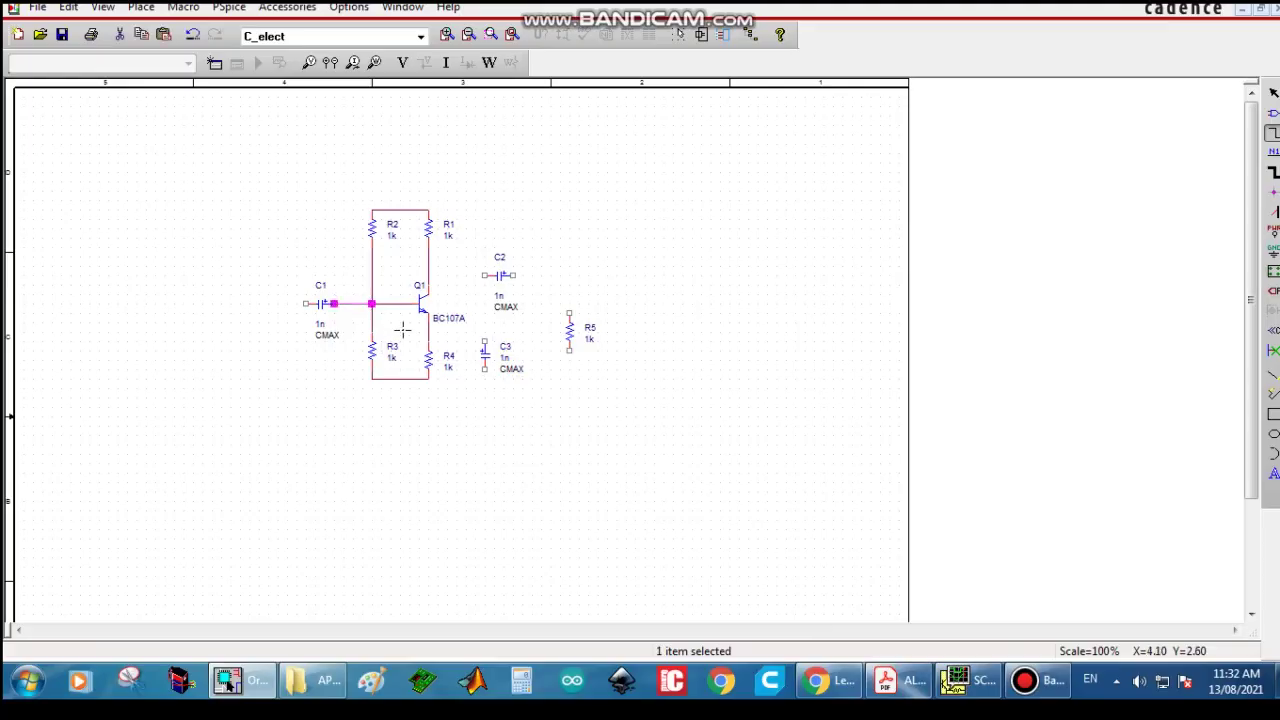
pyautogui.click(483, 275)
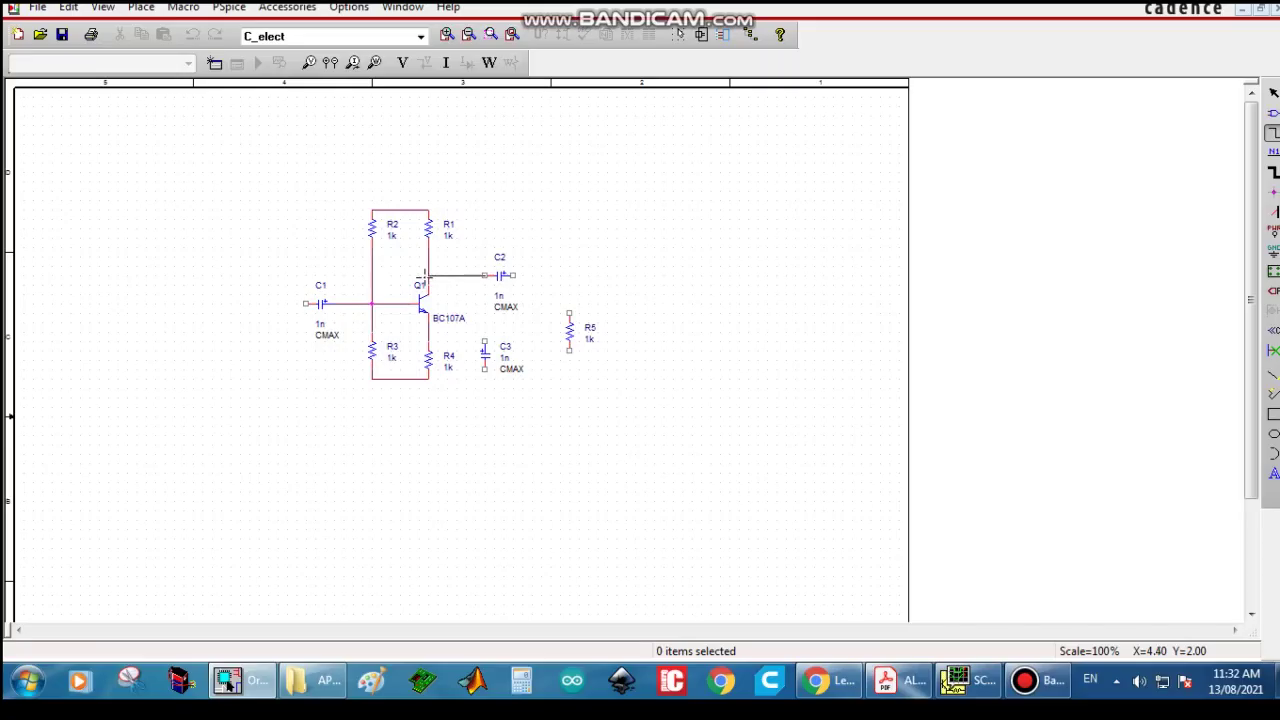
pyautogui.click(428, 275)
pyautogui.click(515, 275)
pyautogui.click(569, 312)
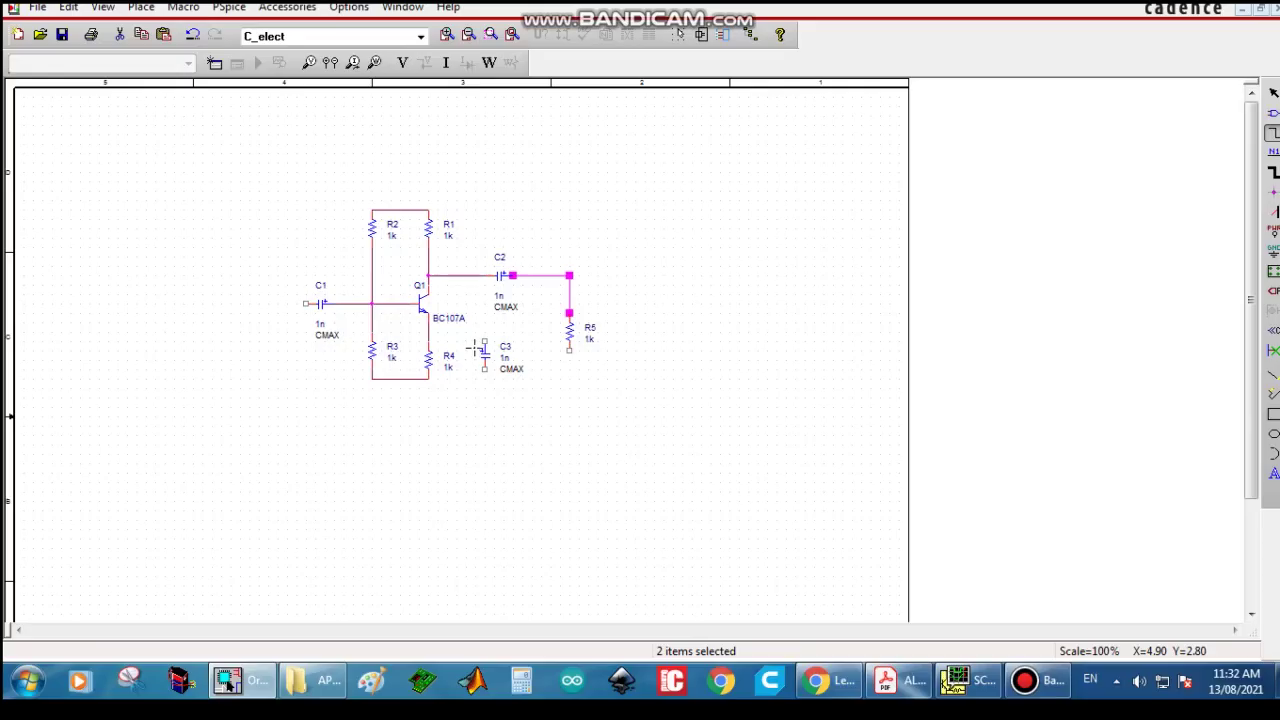
# Step: Wire C3 in parallel with R4 and connect R5's lower end to R4's lower end
pyautogui.click(484, 340)
pyautogui.click(429, 341)
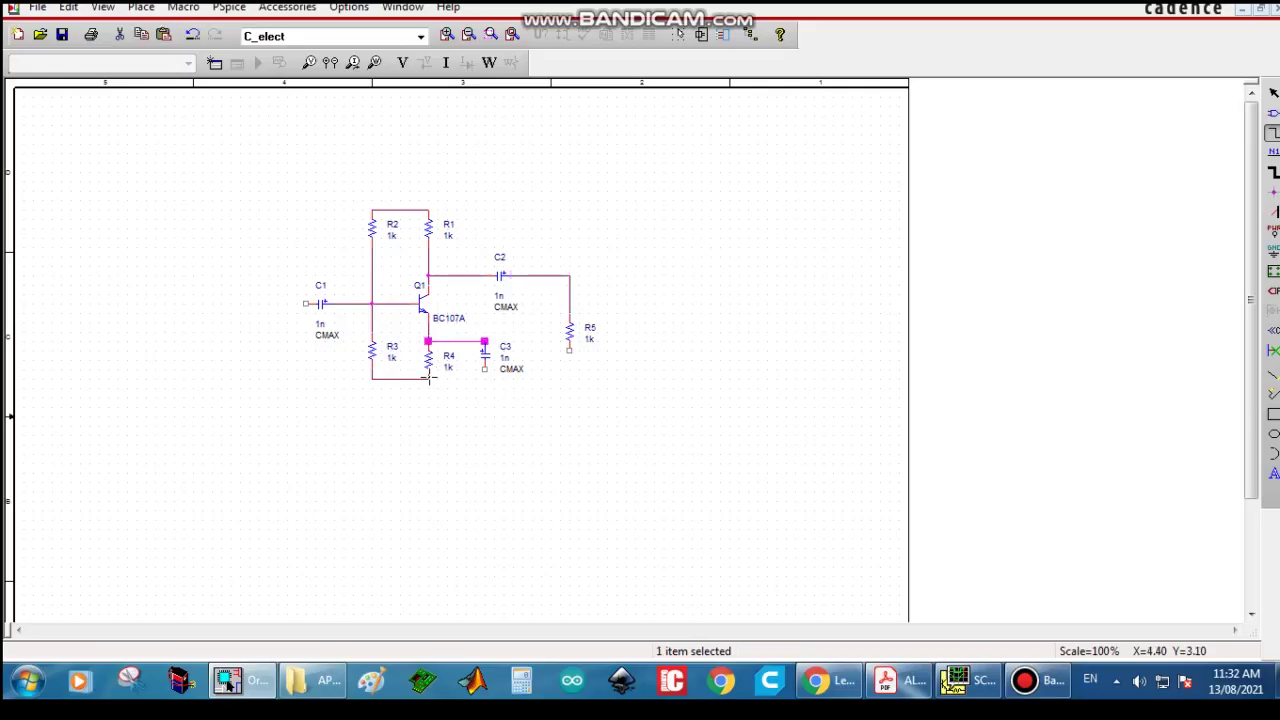
pyautogui.click(429, 378)
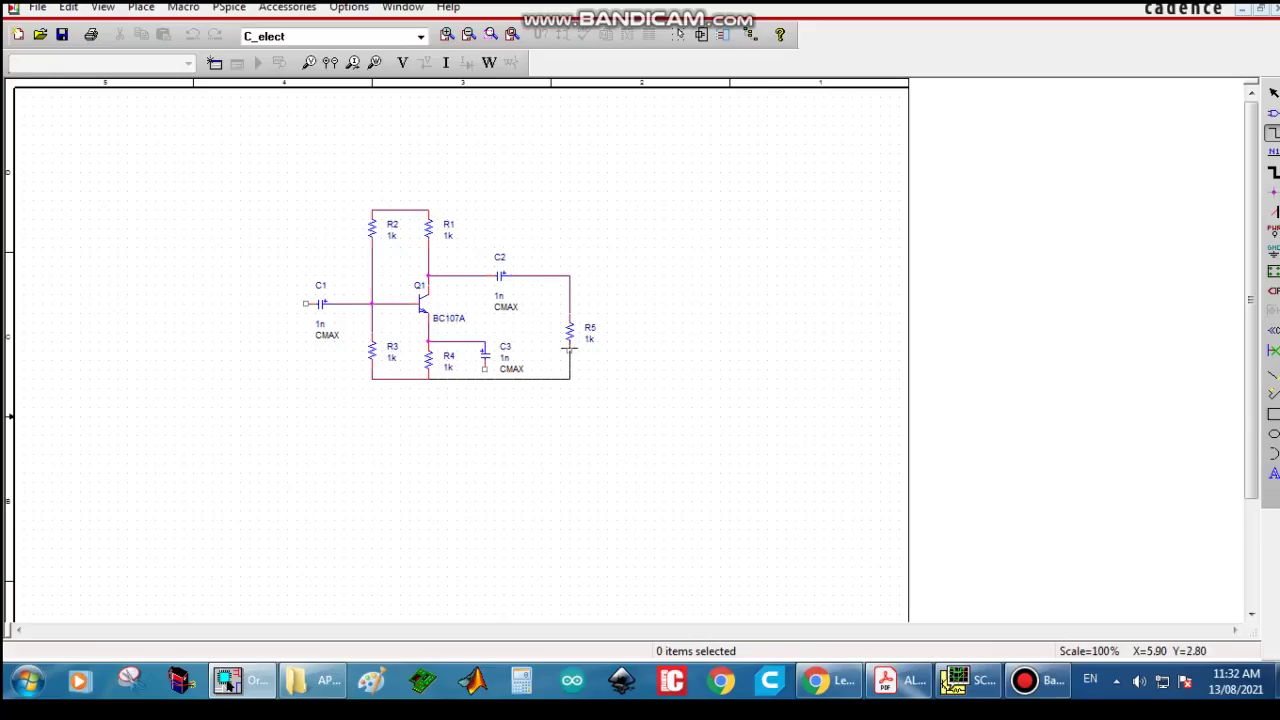
pyautogui.click(569, 349)
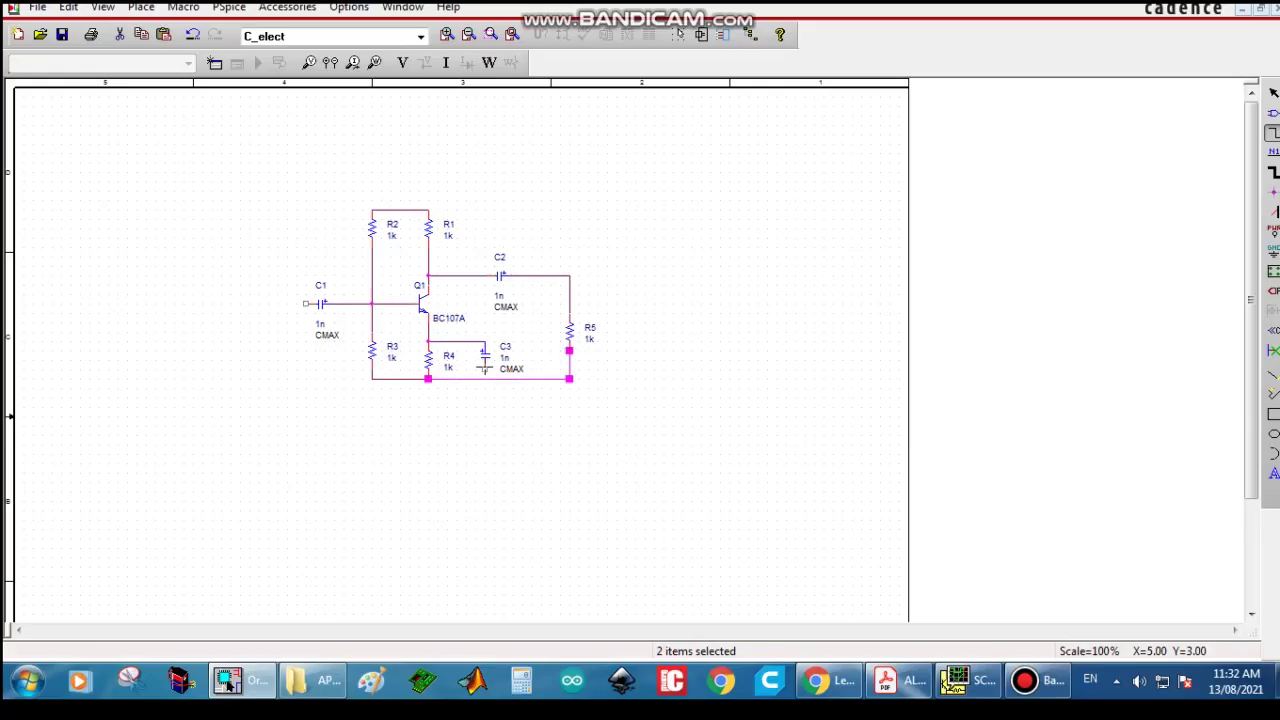
pyautogui.click(484, 369)
pyautogui.click(484, 372)
pyautogui.press('Escape')
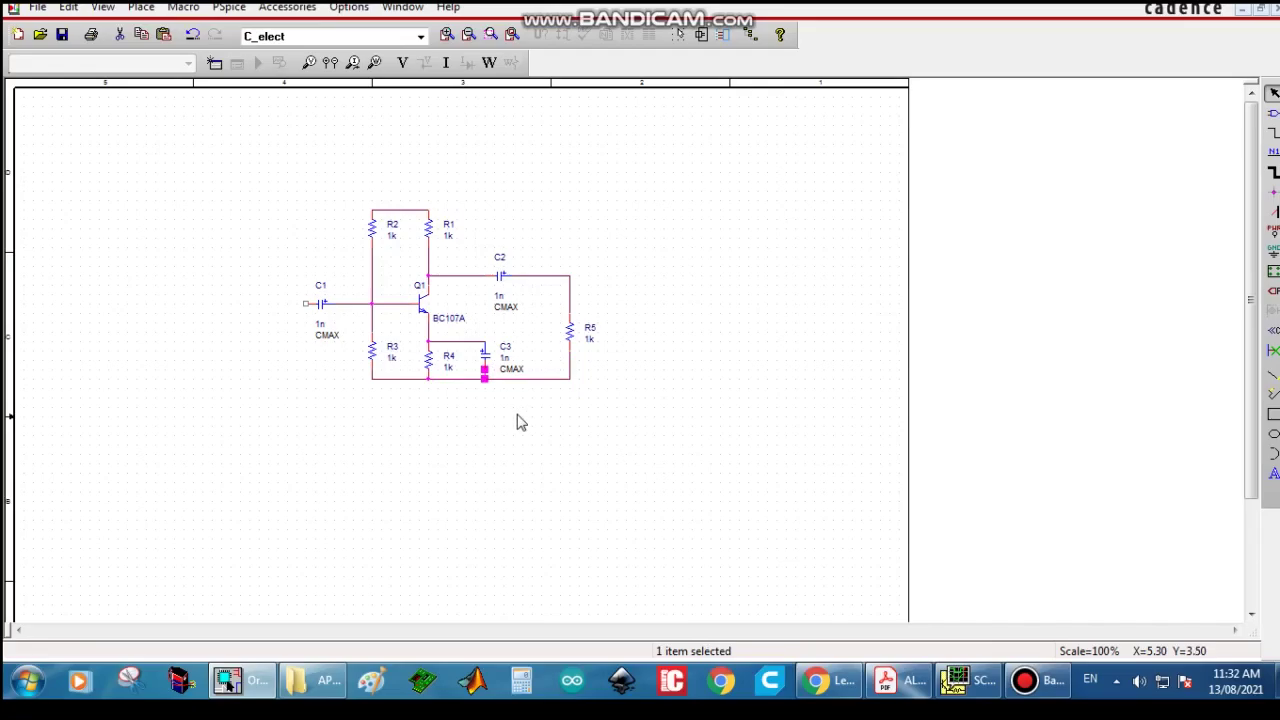
# Step: Set the value of R2 to 47K and the value of R3 to 10K
pyautogui.doubleClick(391, 238)
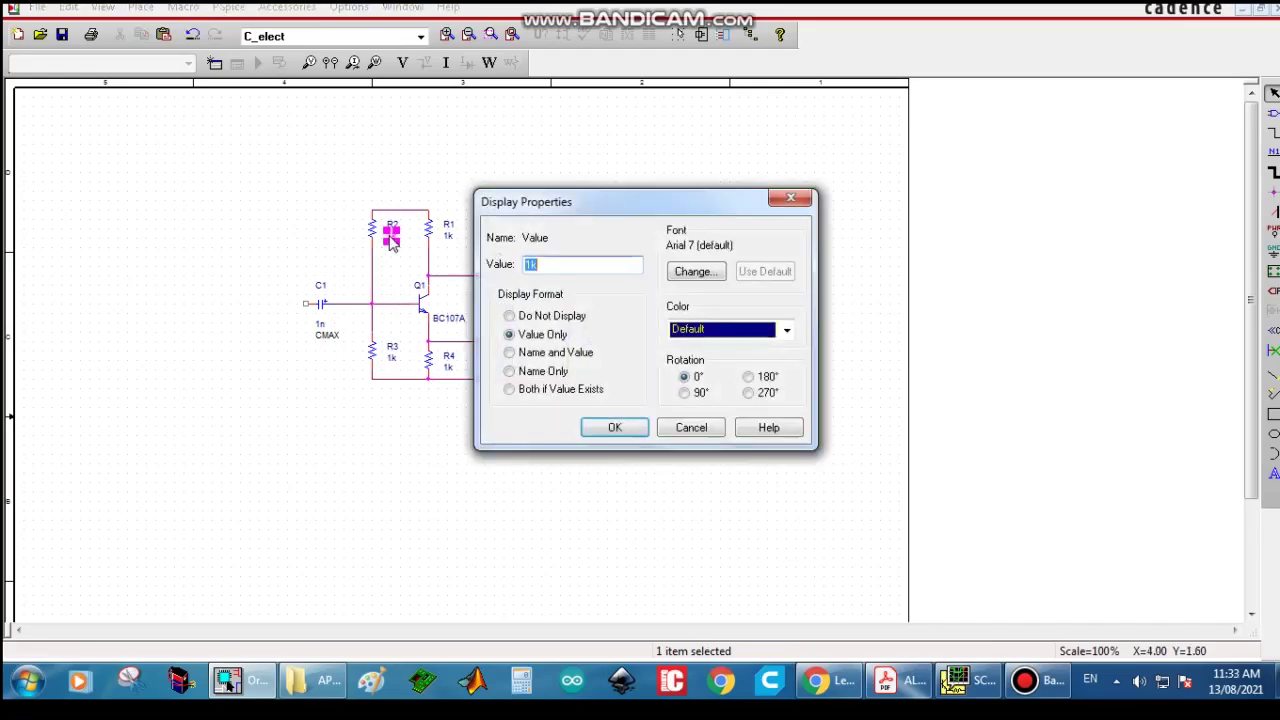
pyautogui.write('47K')
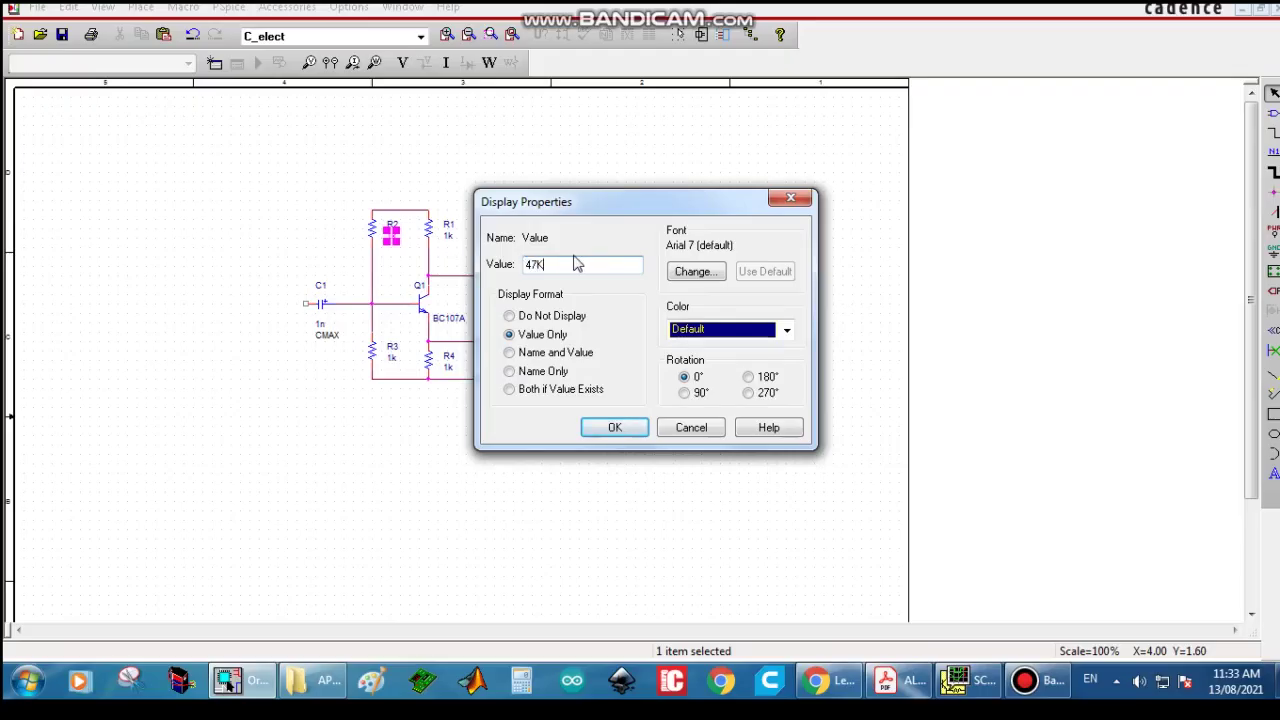
pyautogui.click(613, 428)
pyautogui.click(404, 435)
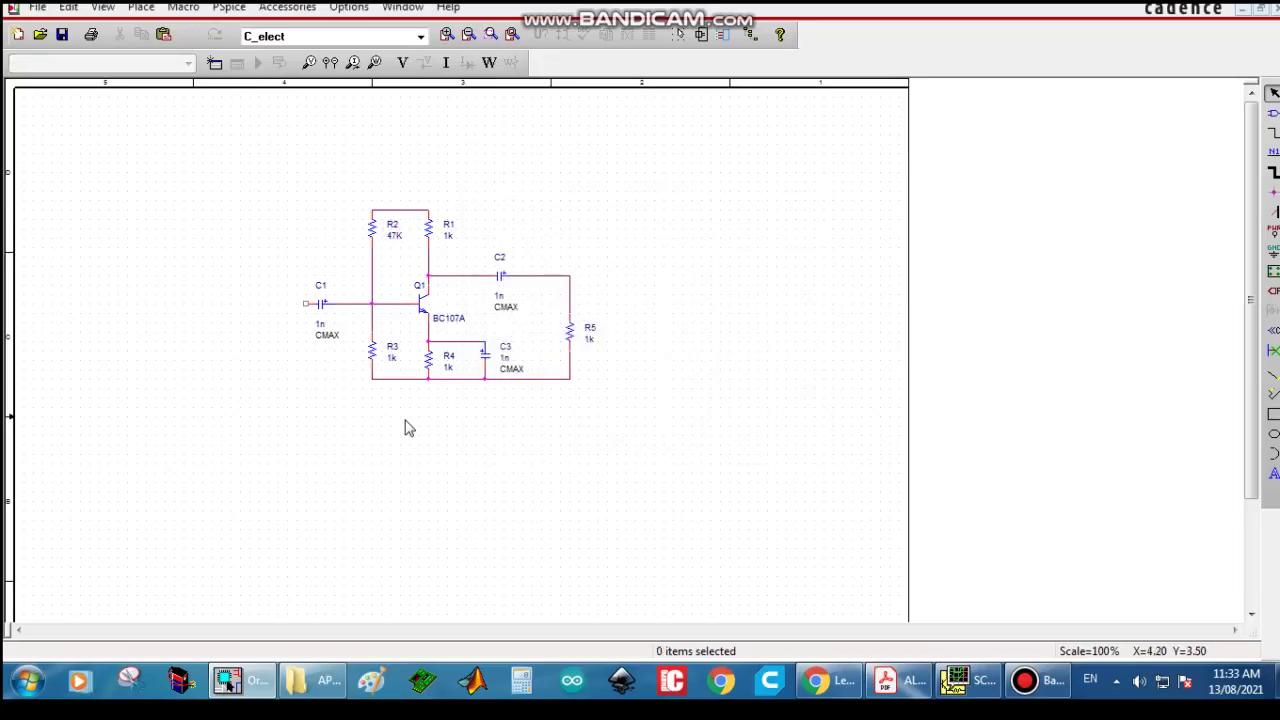
pyautogui.doubleClick(391, 360)
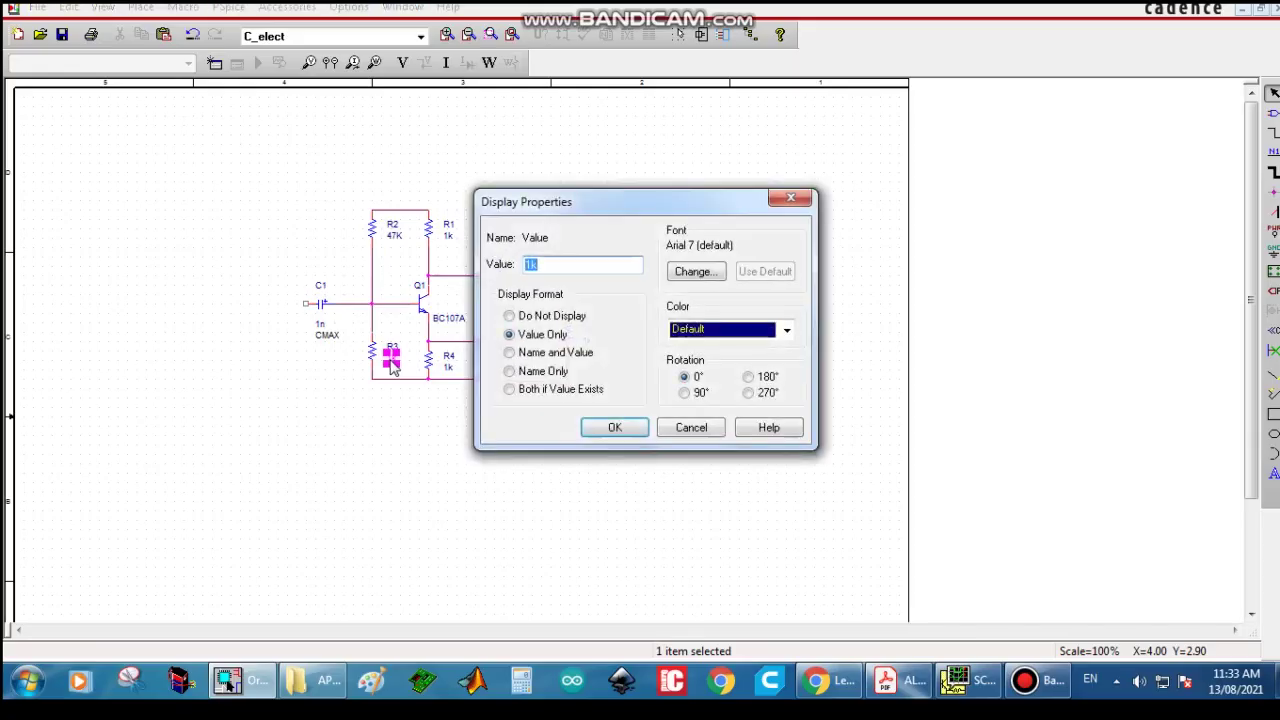
pyautogui.write('10K')
pyautogui.click(603, 428)
pyautogui.click(451, 446)
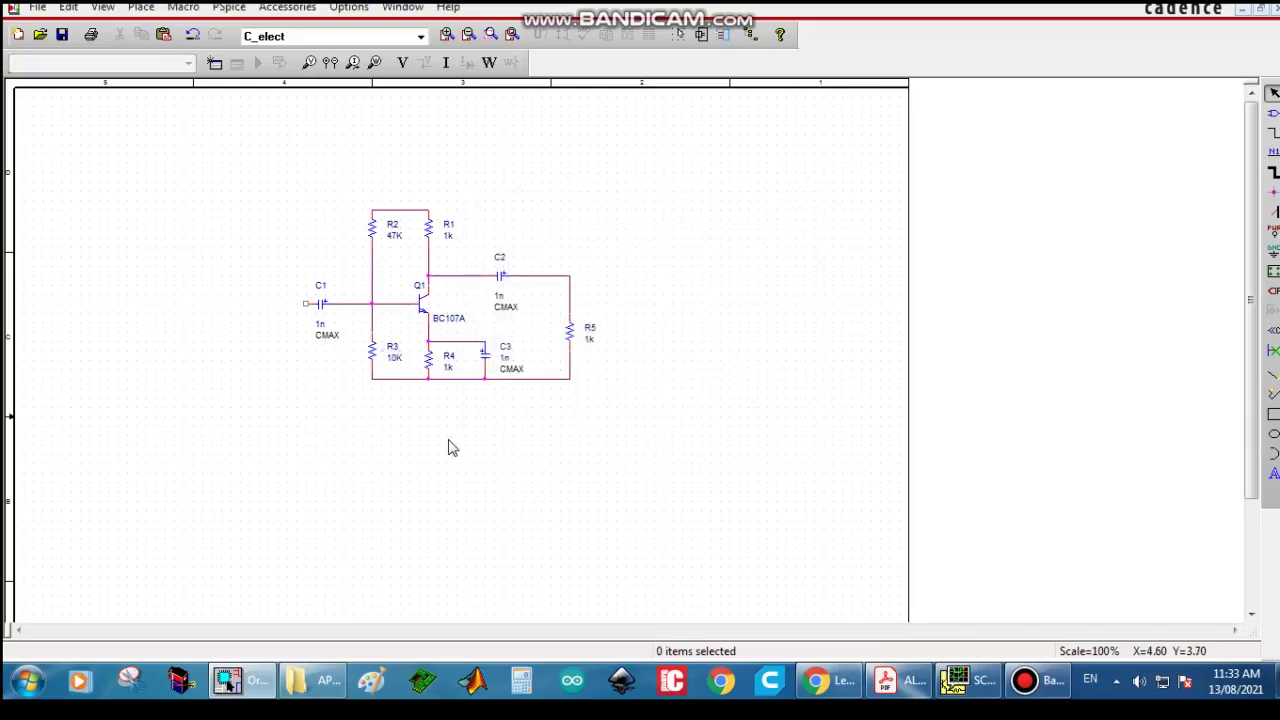
# Step: Set the value of R4 to 680 and the value of R1 to 2.2K
pyautogui.doubleClick(447, 368)
pyautogui.write('680')
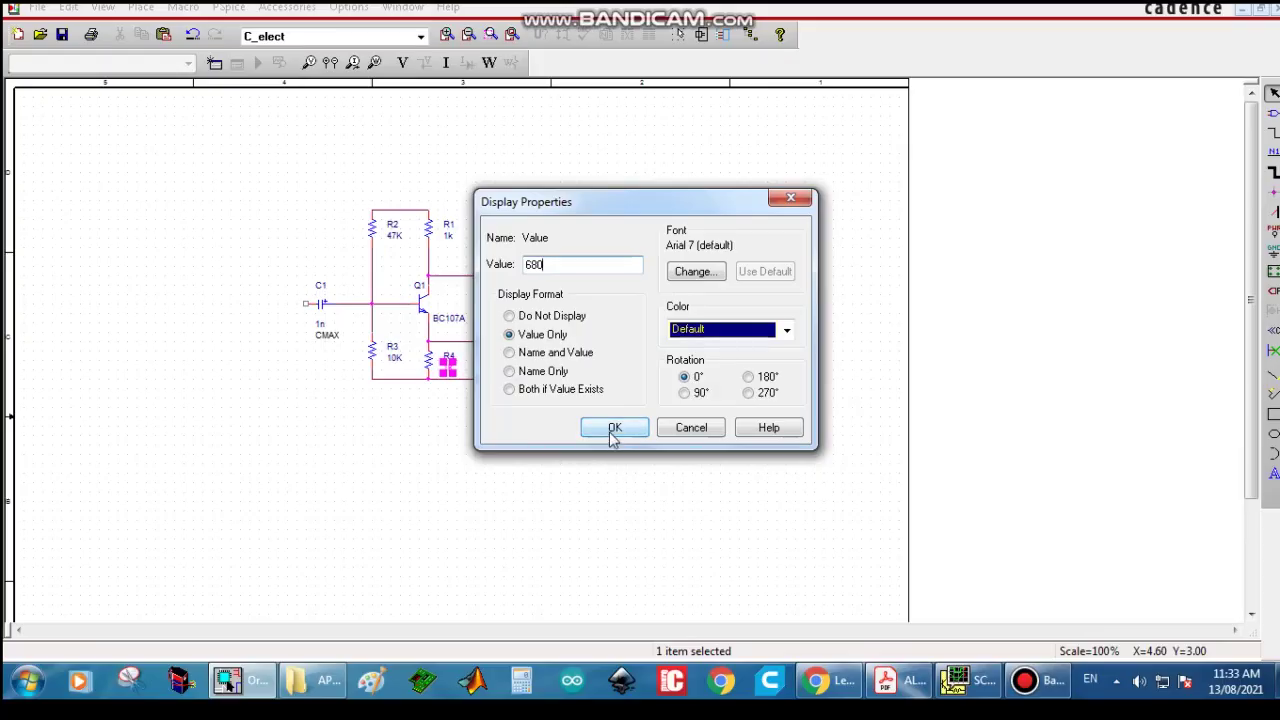
pyautogui.click(614, 427)
pyautogui.doubleClick(451, 243)
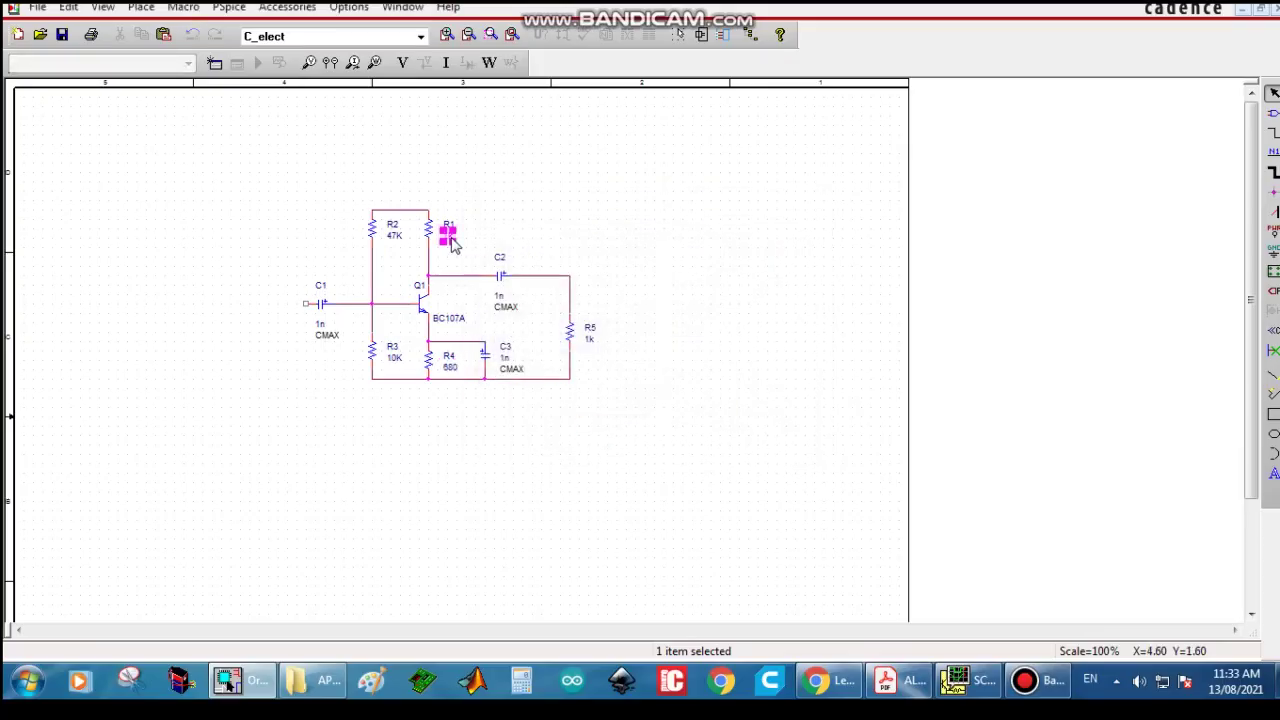
pyautogui.write('2.2K')
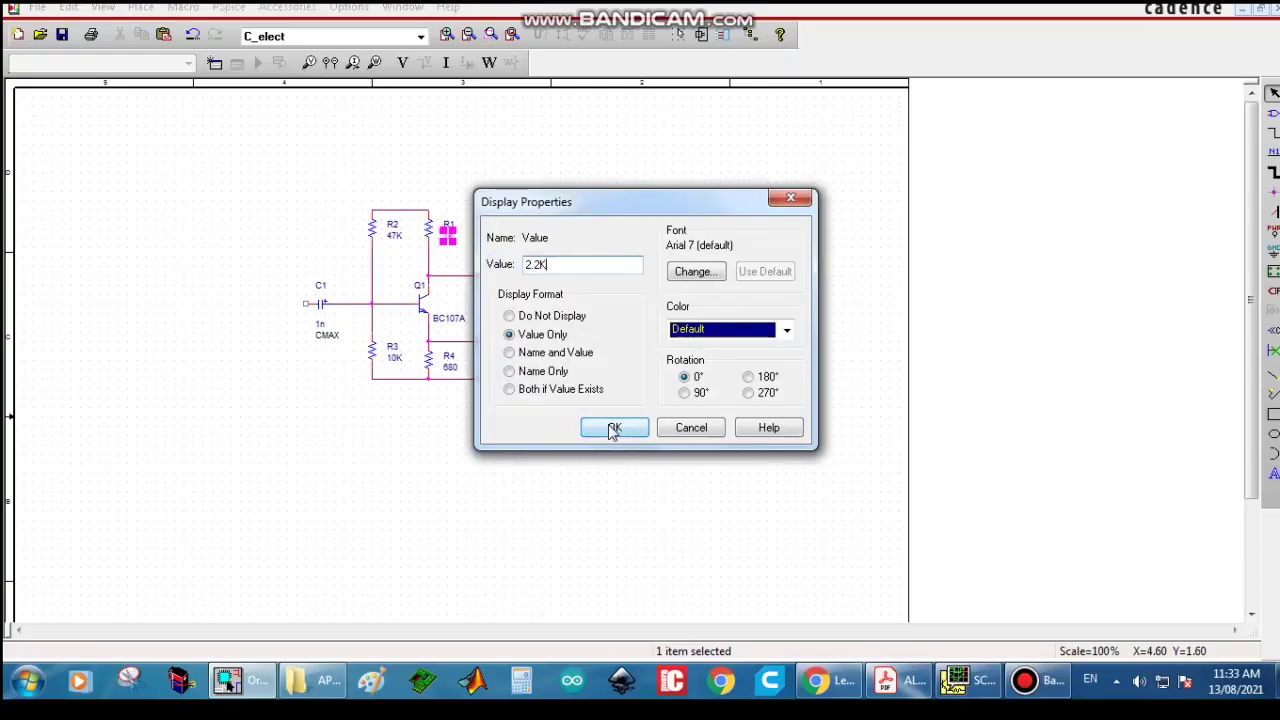
pyautogui.click(614, 427)
# Step: Set the value of the load resistor R5 to 820
pyautogui.doubleClick(590, 338)
pyautogui.write('820')
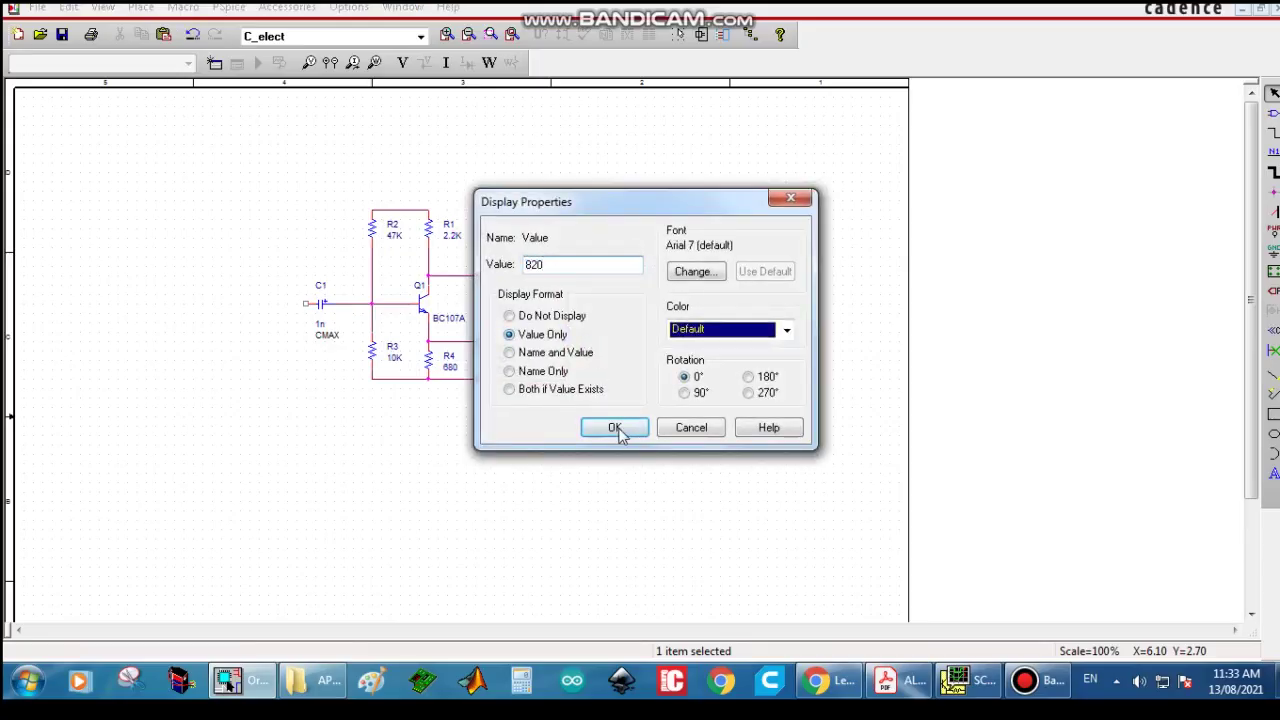
pyautogui.click(615, 428)
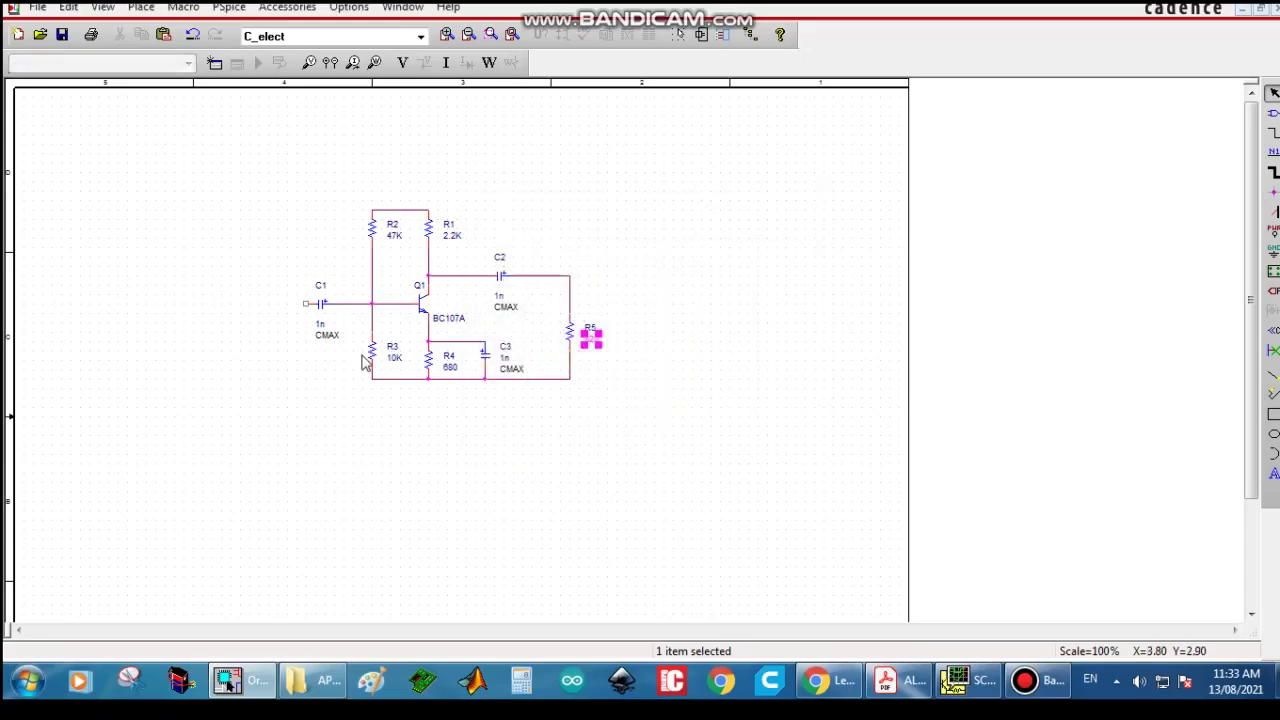
# Step: Set the values of coupling capacitors C1 and C2 to 10U
pyautogui.doubleClick(320, 326)
pyautogui.write('10U')
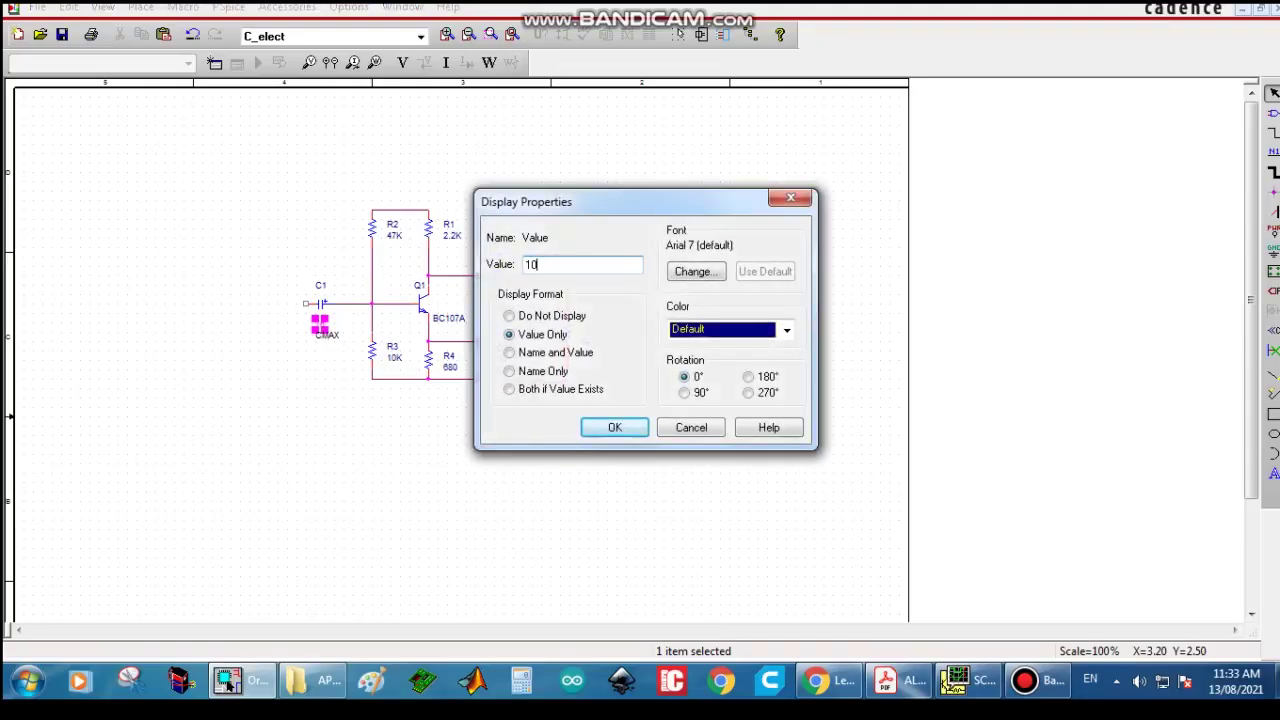
pyautogui.click(612, 430)
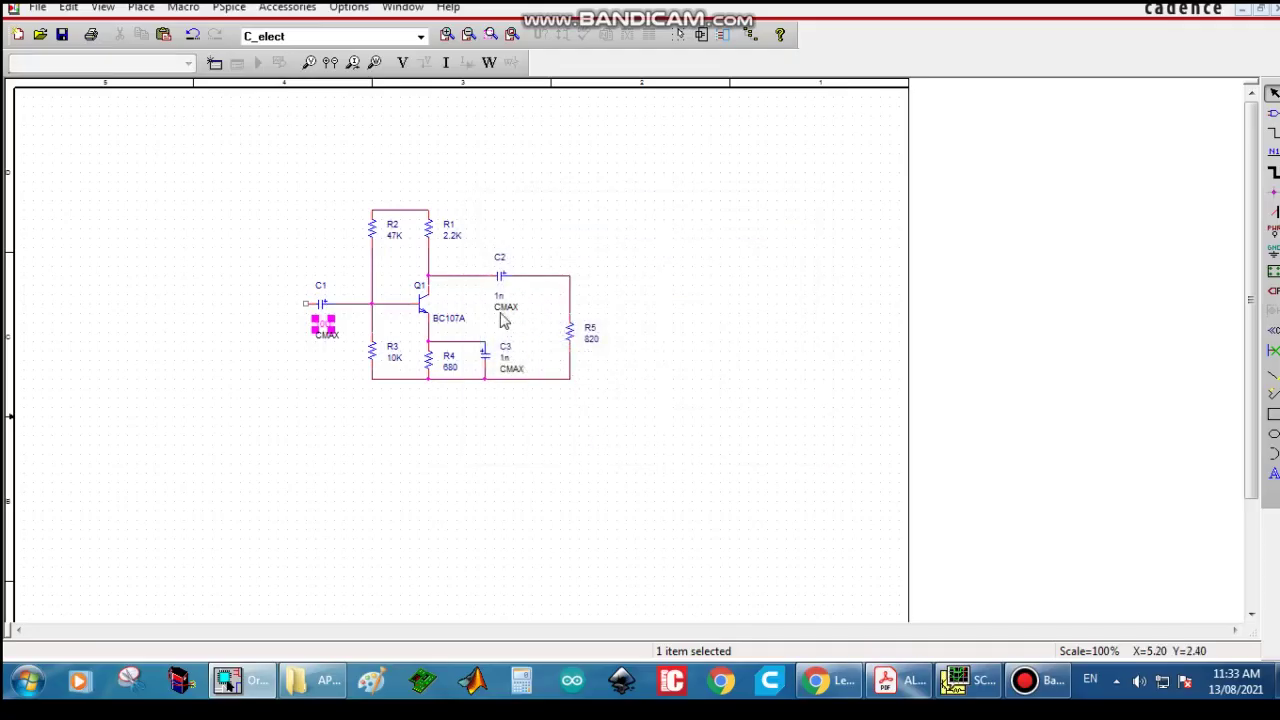
pyautogui.click(501, 300)
pyautogui.doubleClick(503, 304)
pyautogui.write('10U')
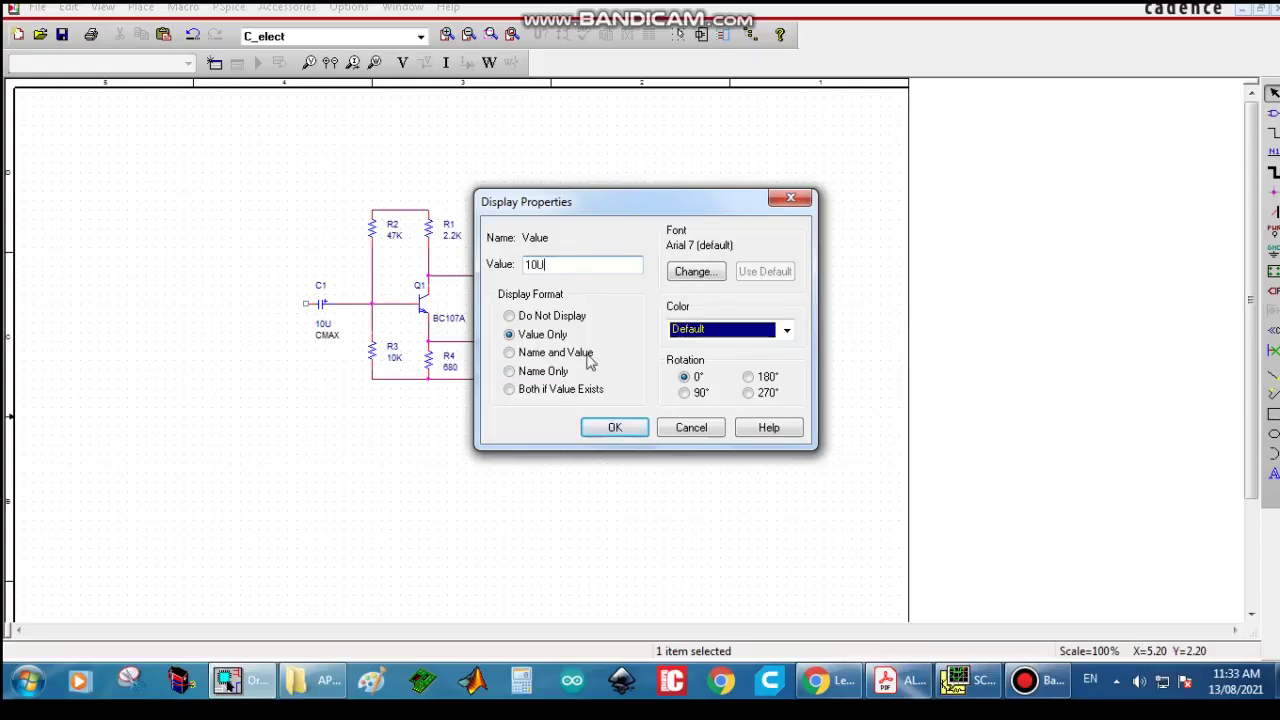
pyautogui.click(607, 428)
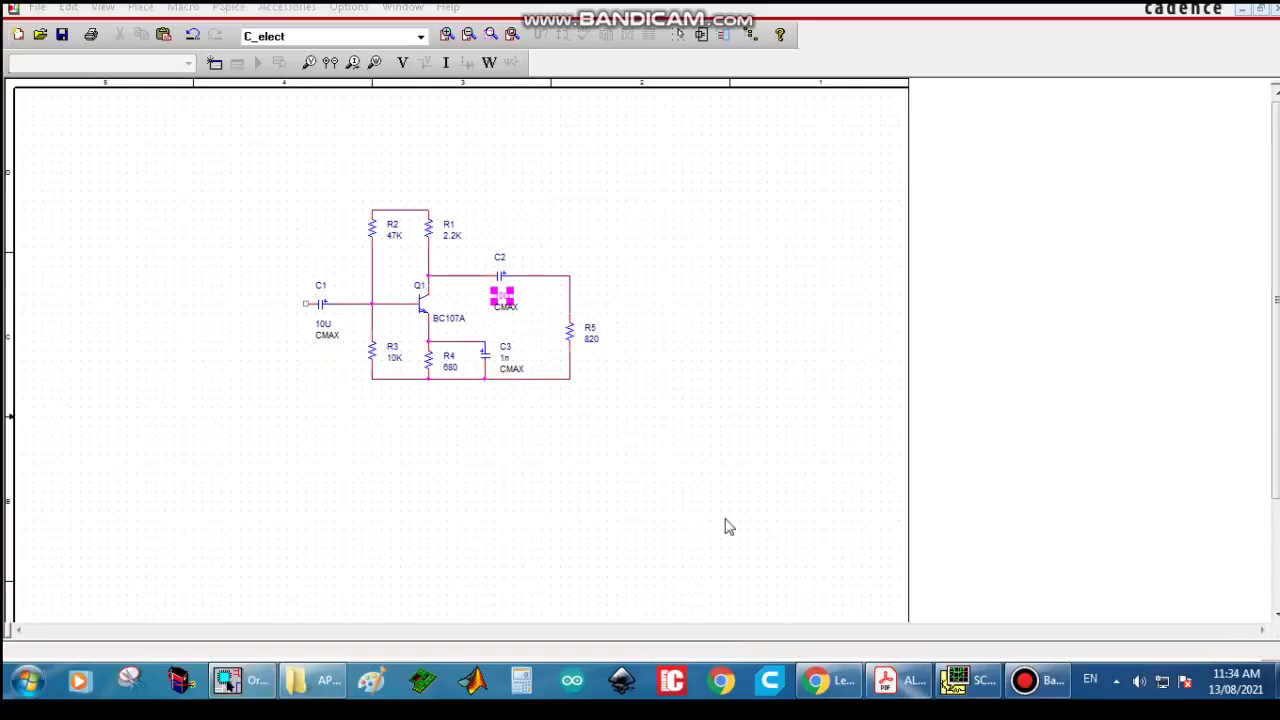
# Step: Set the value of the emitter bypass capacitor C3 to 22U
pyautogui.click(506, 362)
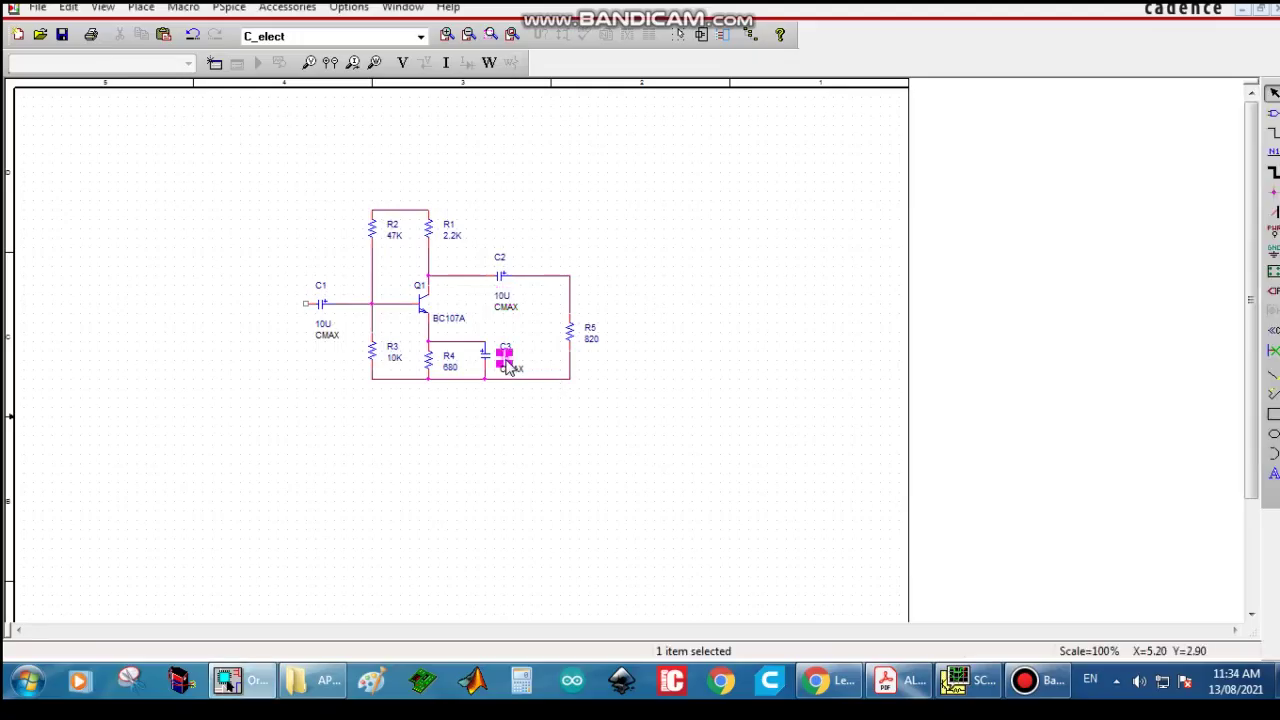
pyautogui.doubleClick(506, 362)
pyautogui.write('22U')
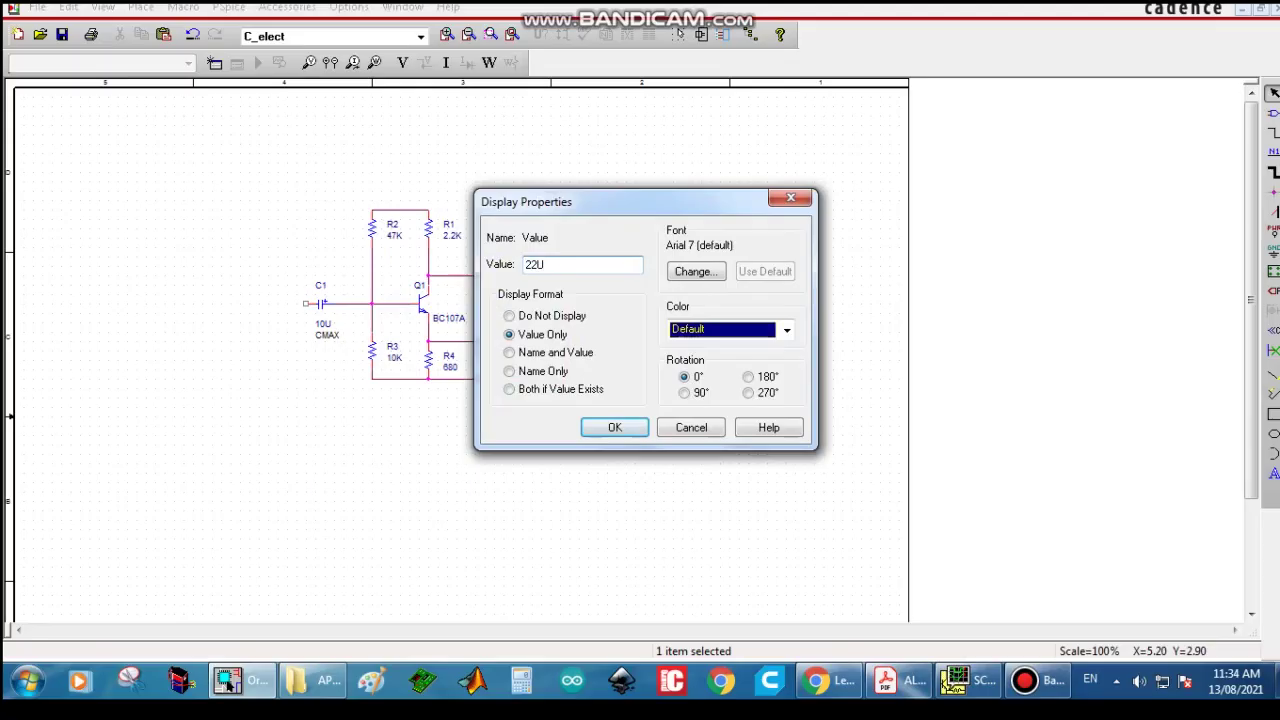
pyautogui.click(608, 430)
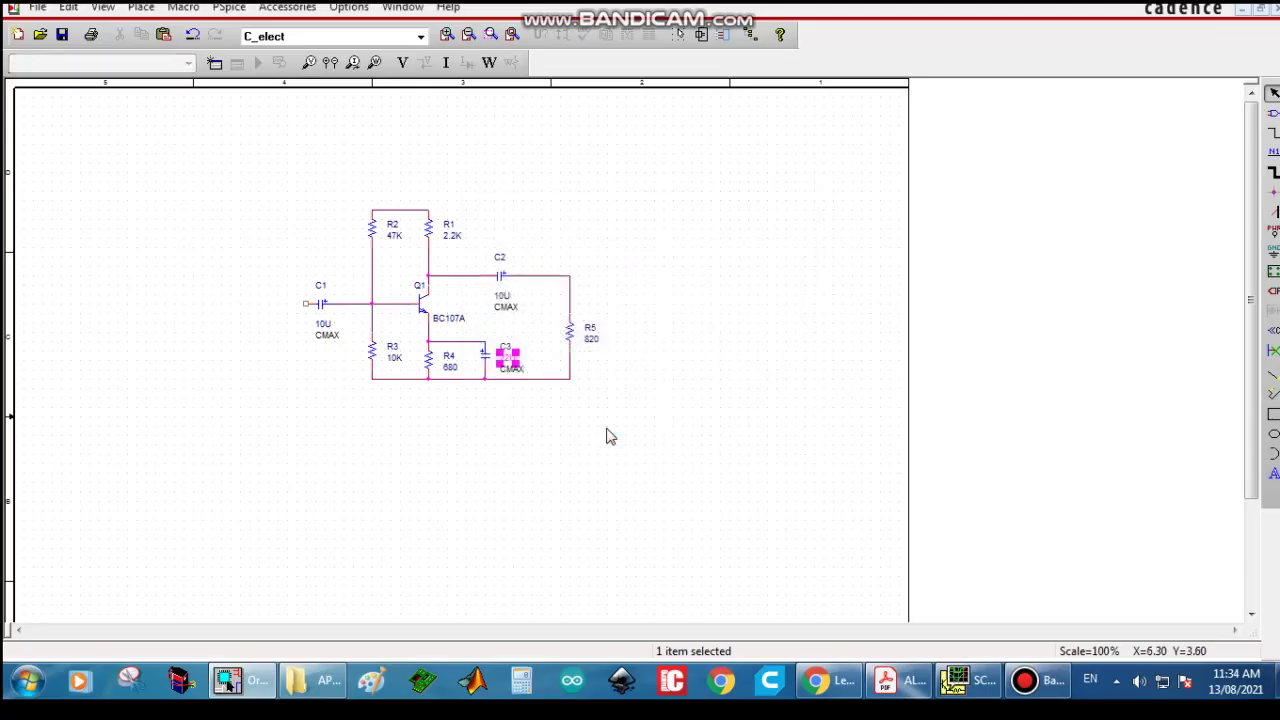
pyautogui.click(561, 440)
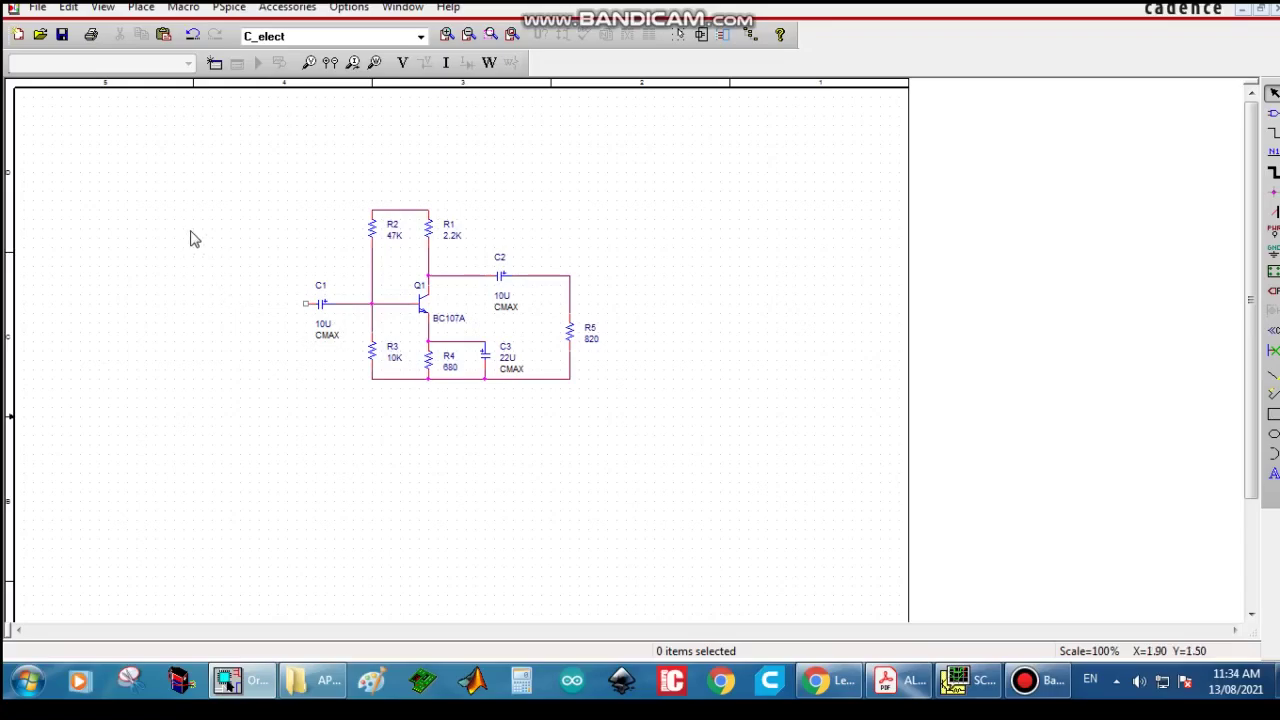
# Step: Find the VDC part through a library search, add it from source.olb, and place one source left of the amplifier circuit
pyautogui.press('p')
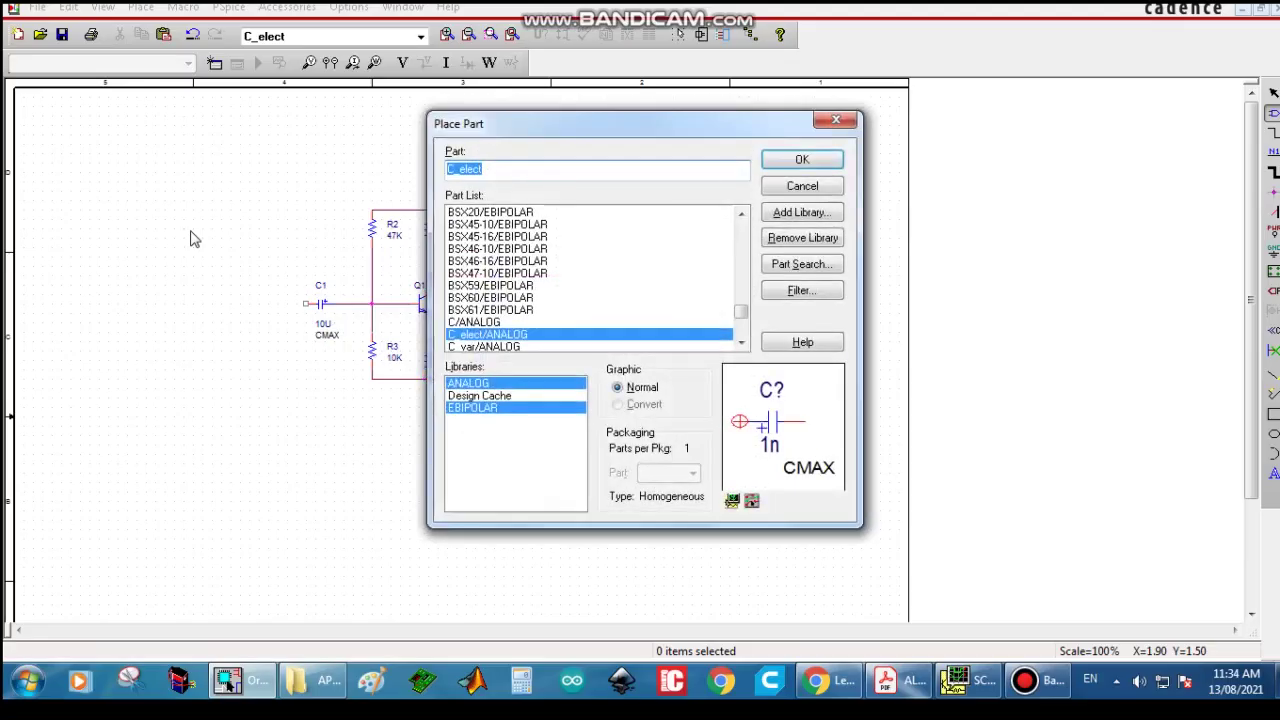
pyautogui.write('VDC')
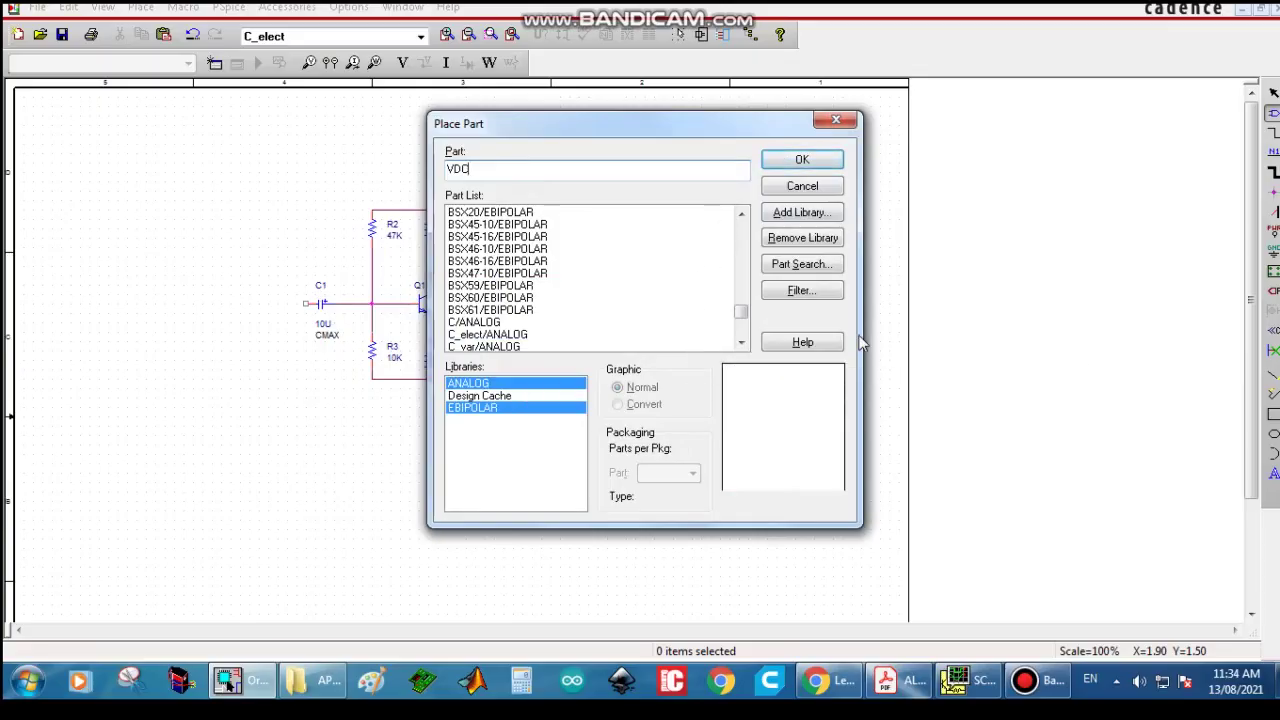
pyautogui.click(802, 264)
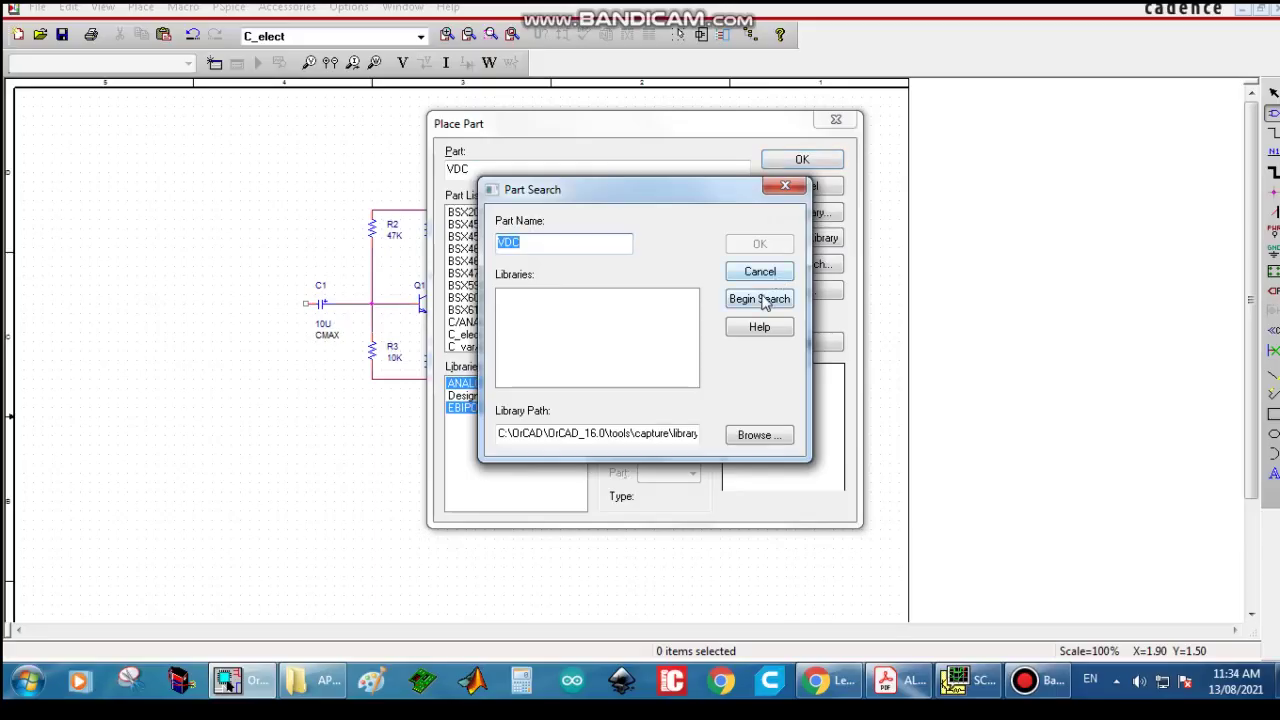
pyautogui.click(764, 302)
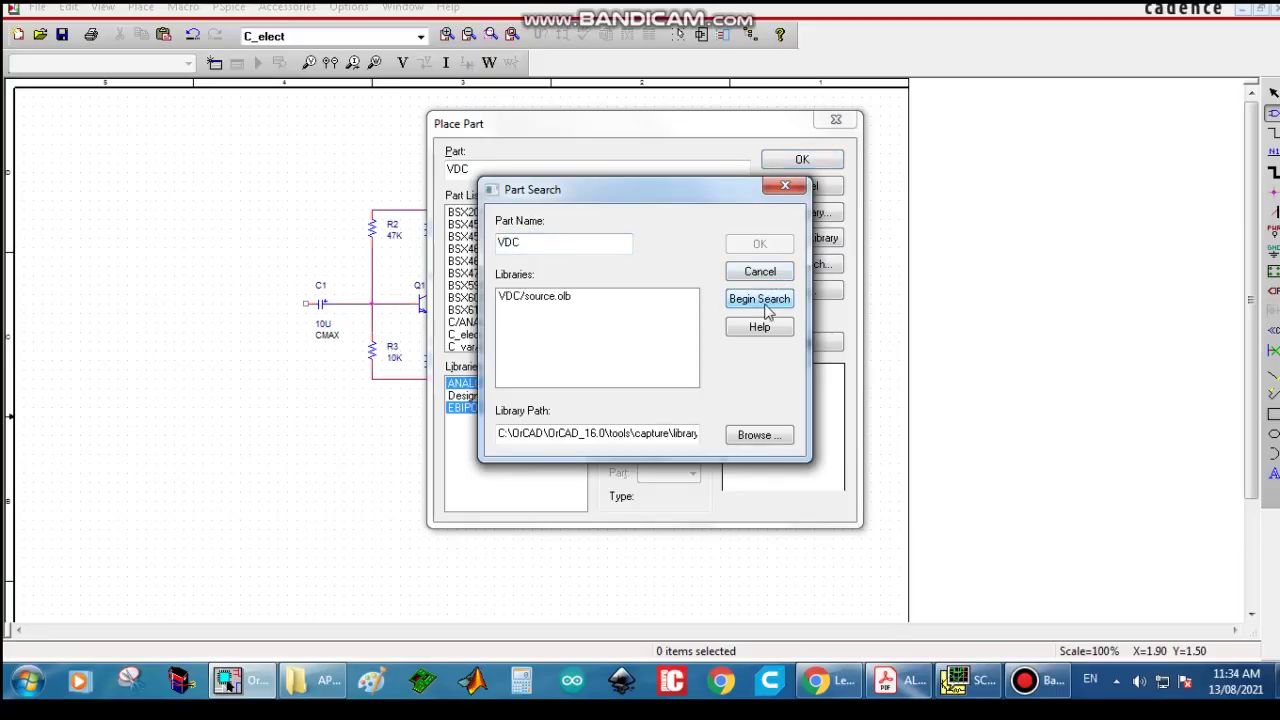
pyautogui.click(536, 298)
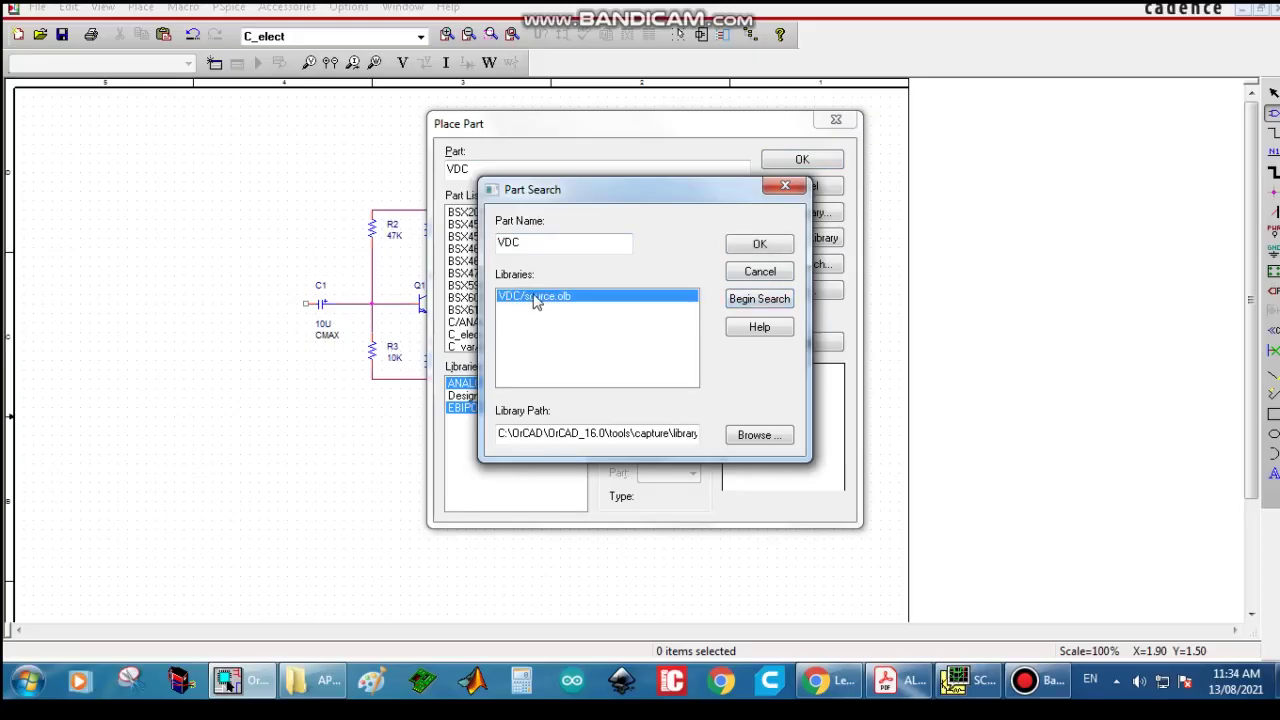
pyautogui.click(760, 245)
pyautogui.click(802, 160)
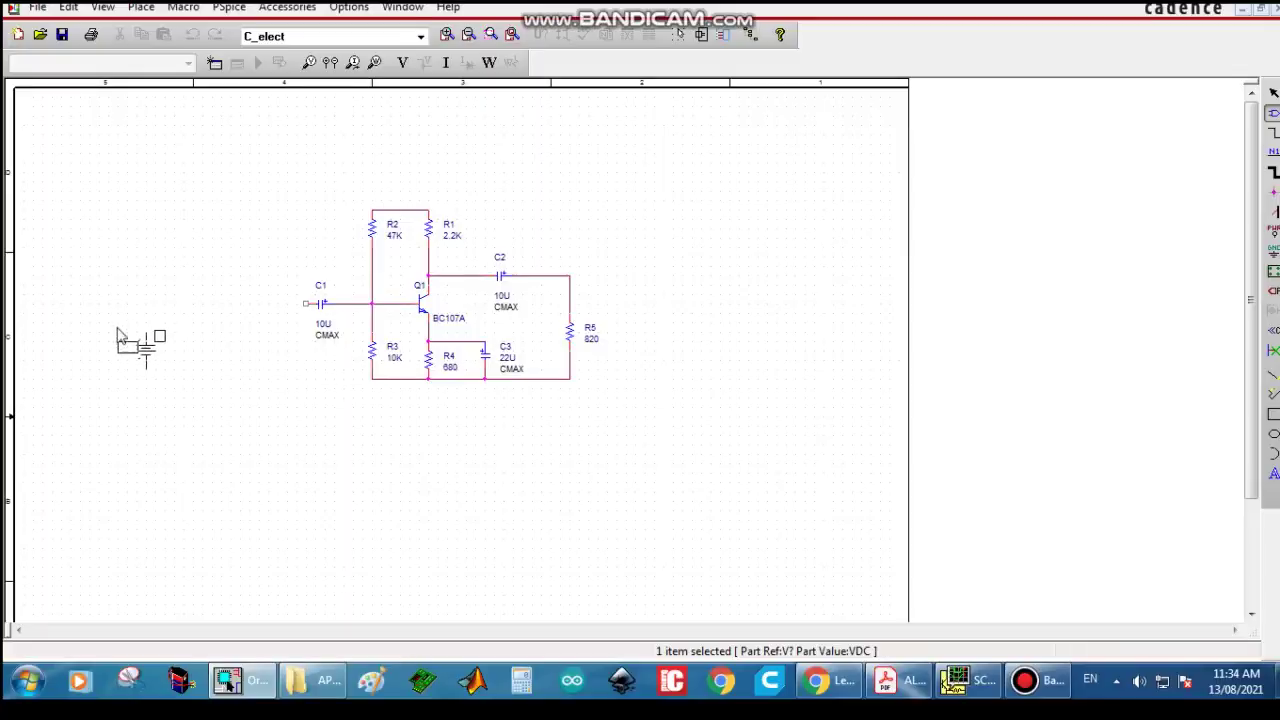
pyautogui.click(185, 255)
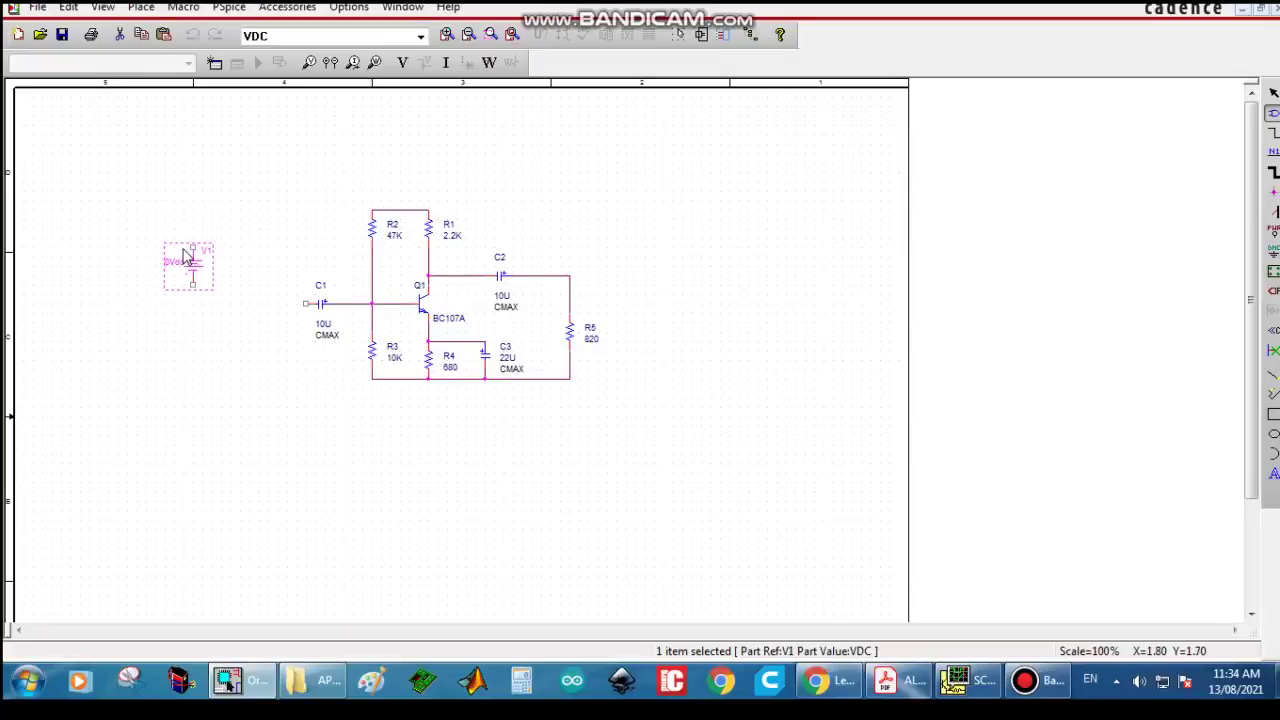
pyautogui.press('Escape')
# Step: Wire the DC source's positive terminal to the top of R2 and its negative terminal to the bottom of R3
pyautogui.press('w')
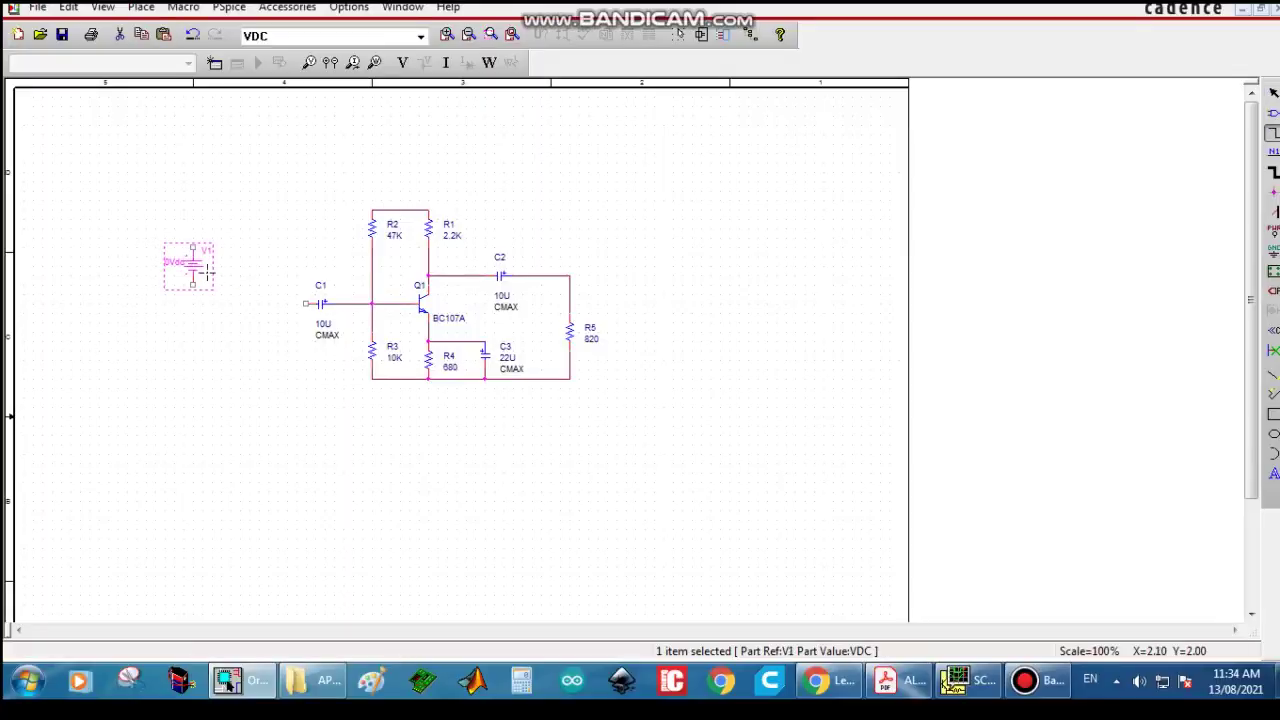
pyautogui.click(193, 246)
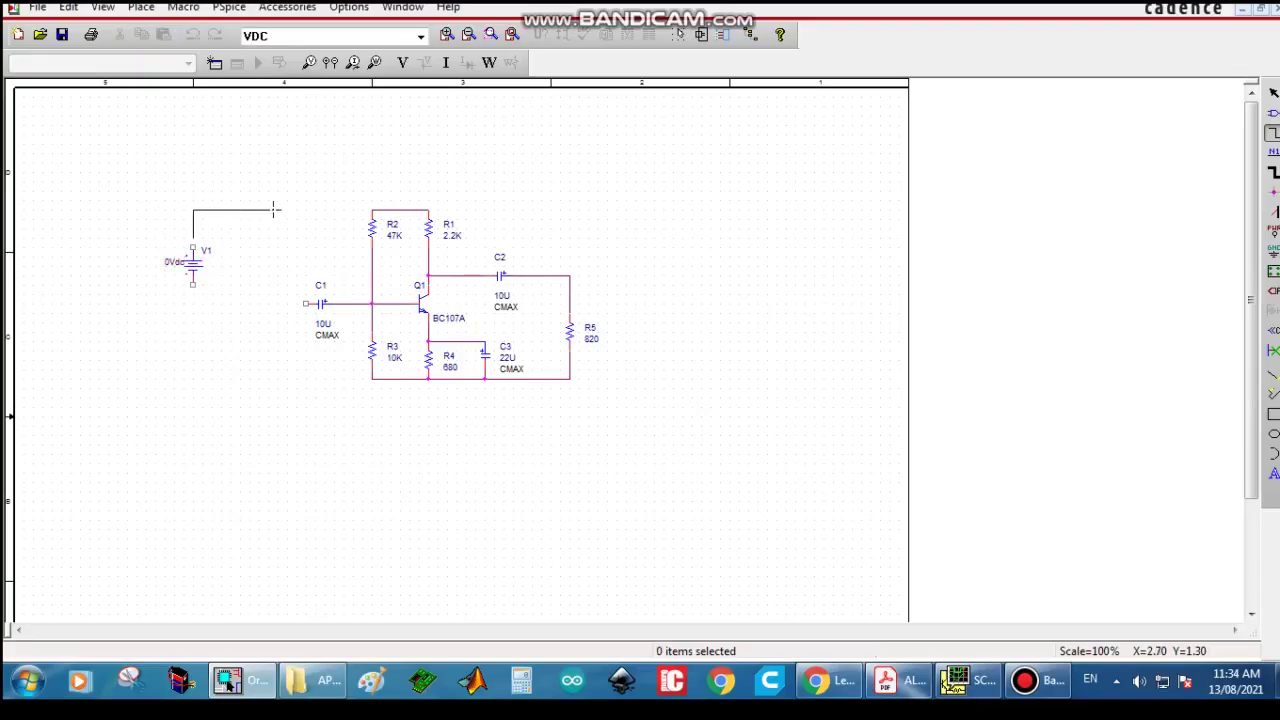
pyautogui.click(372, 210)
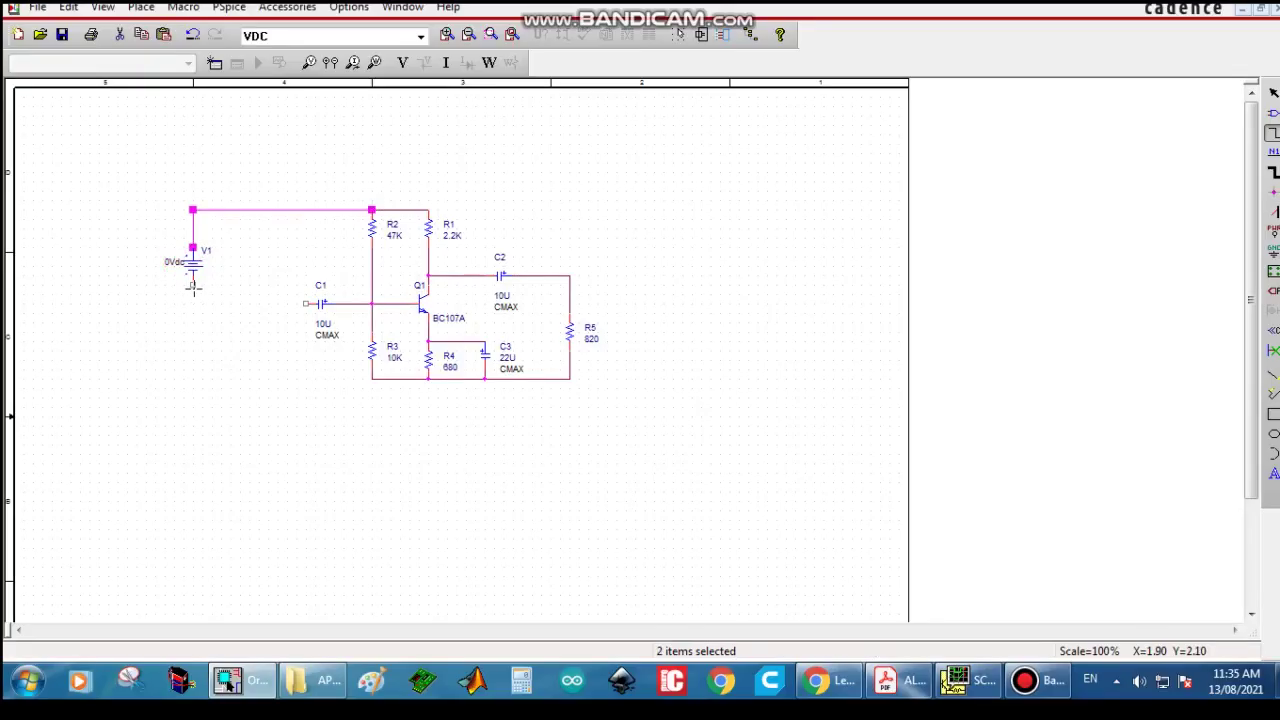
pyautogui.click(192, 284)
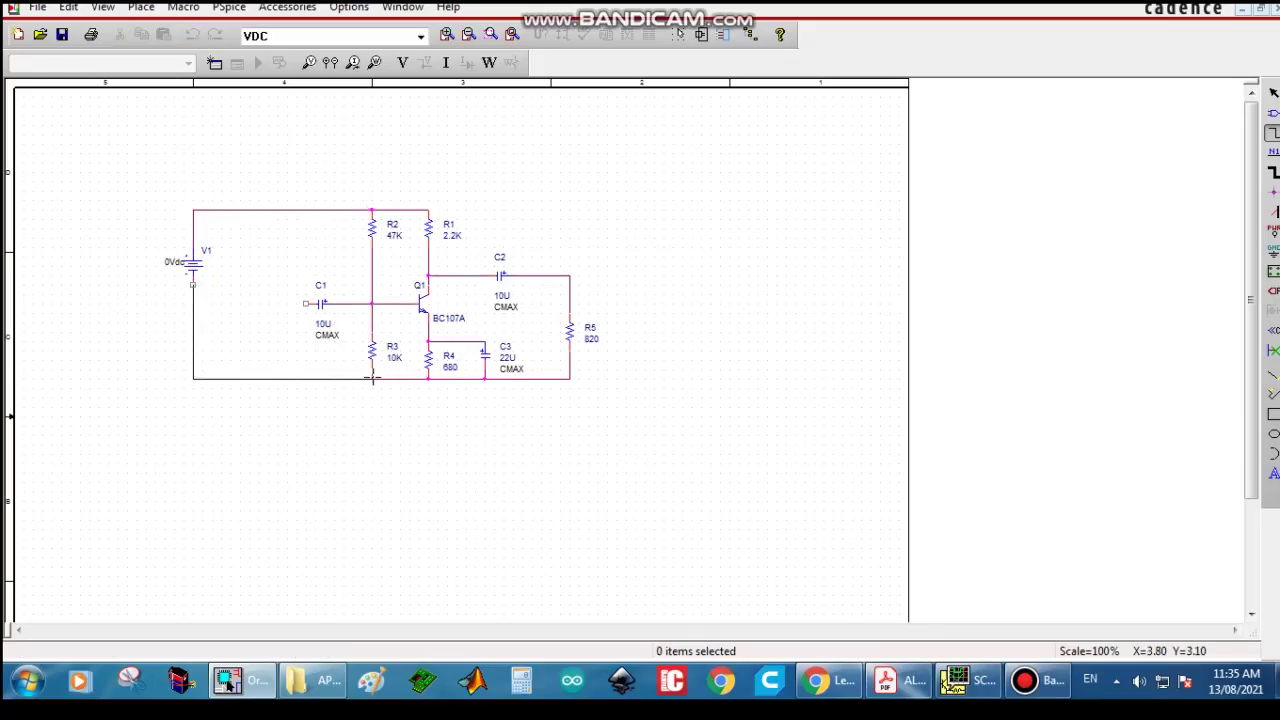
pyautogui.click(372, 378)
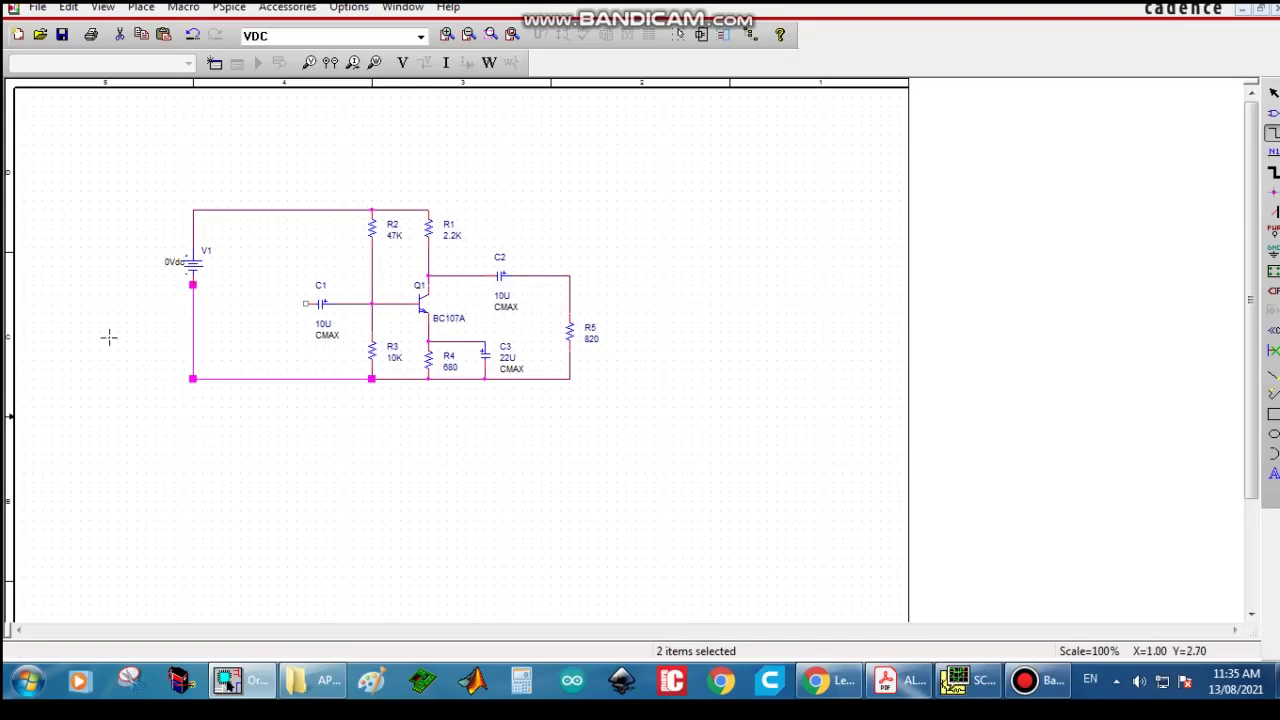
# Step: Set the DC value of source V1 to 12V
pyautogui.doubleClick(174, 264)
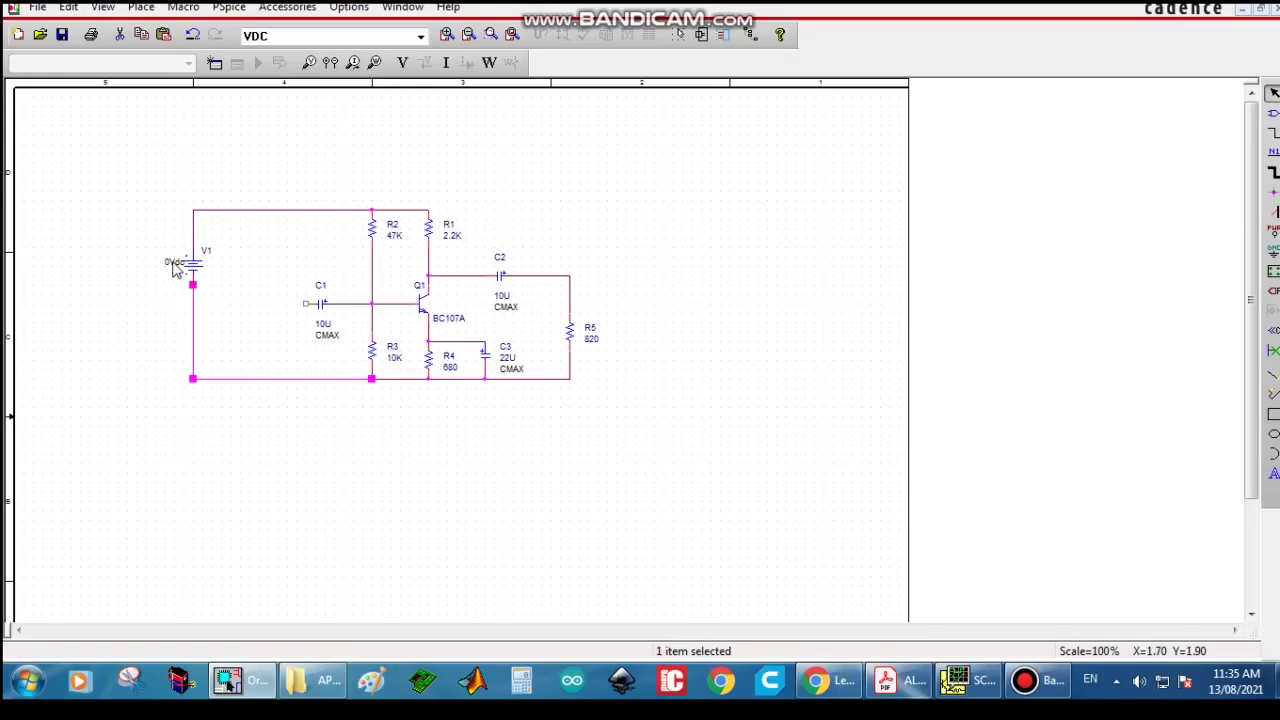
pyautogui.write('12V')
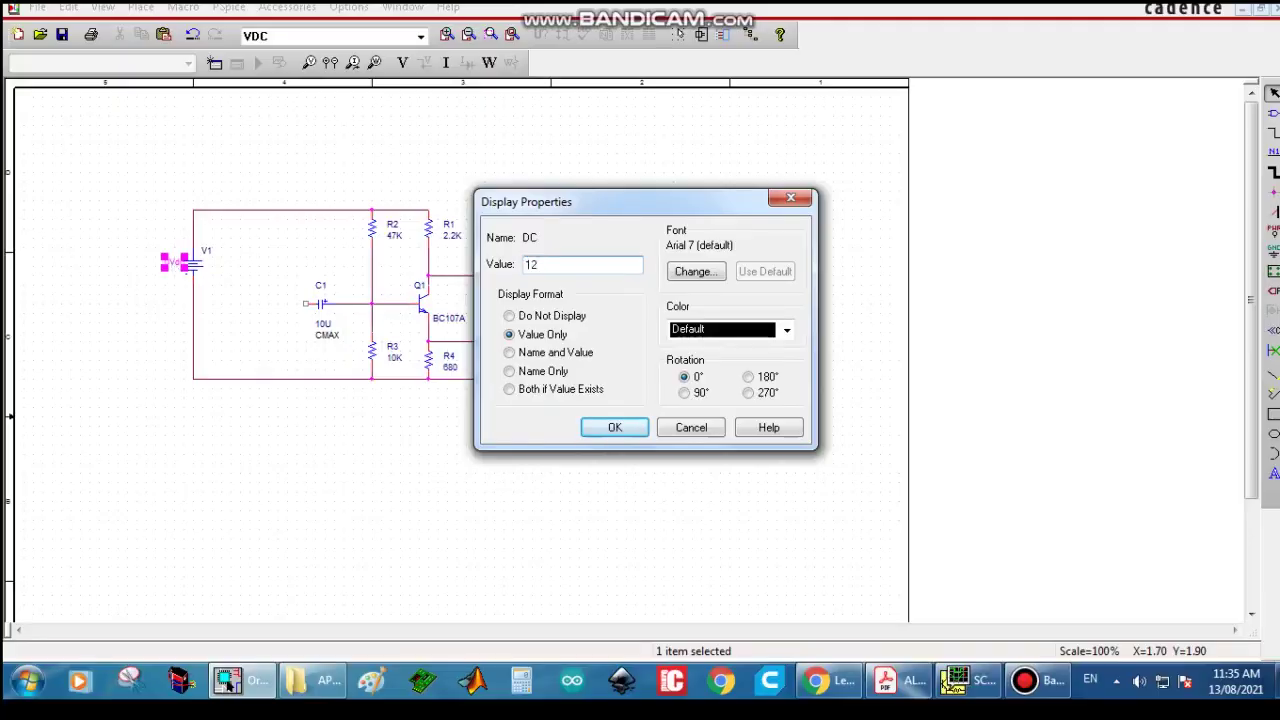
pyautogui.click(600, 427)
pyautogui.click(240, 494)
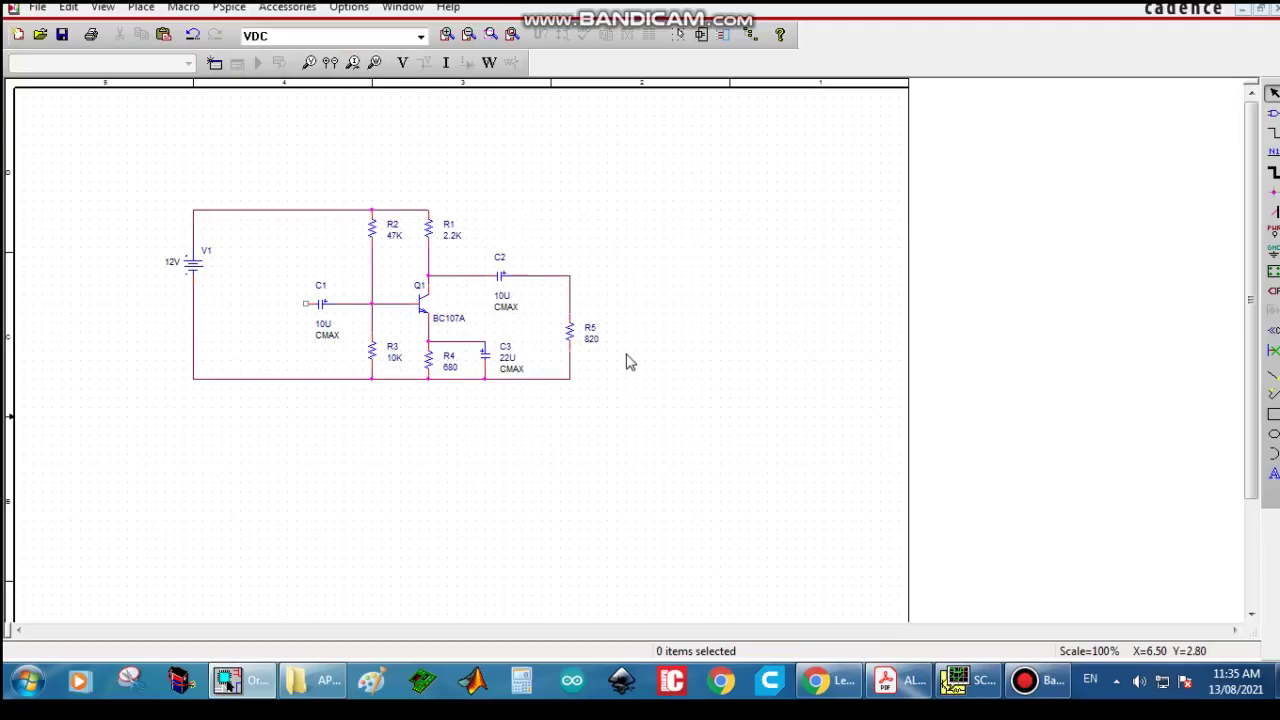
# Step: Place a VSIN source from the SOURCE library between V1 and C1, with all listed libraries selected
pyautogui.press('p')
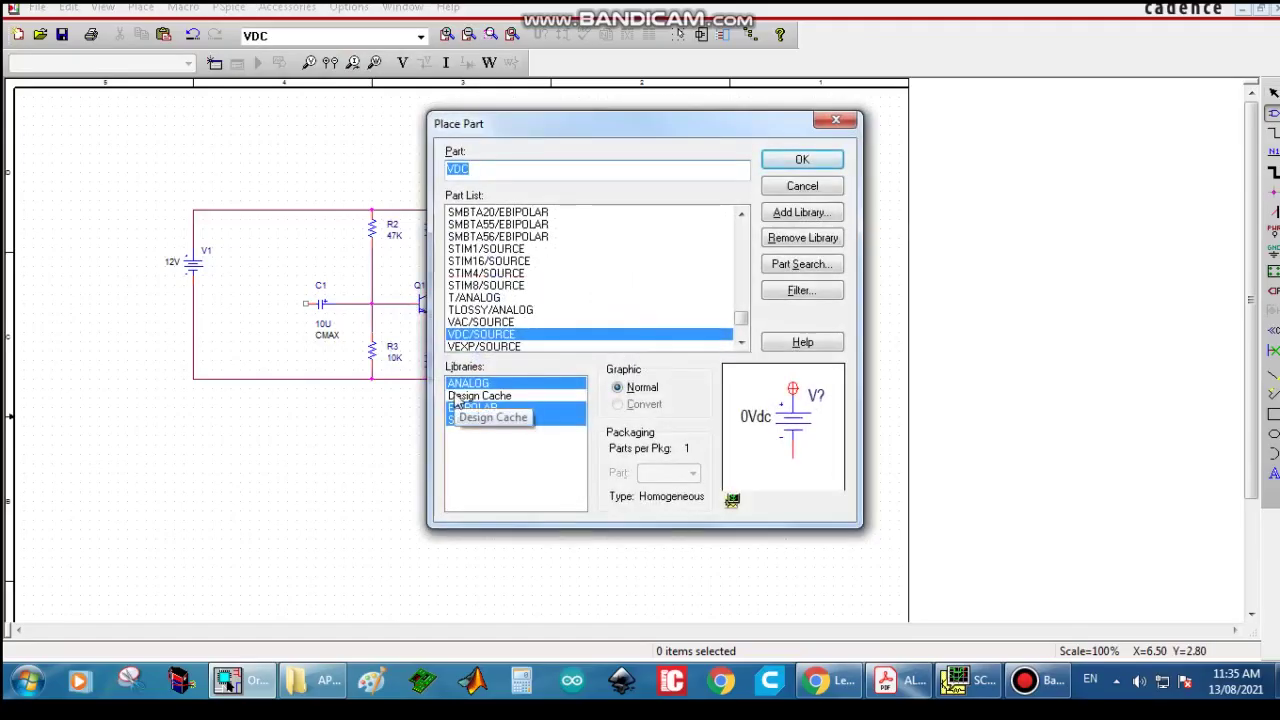
pyautogui.moveTo(530, 458); pyautogui.dragTo(453, 386)
pyautogui.click(497, 170)
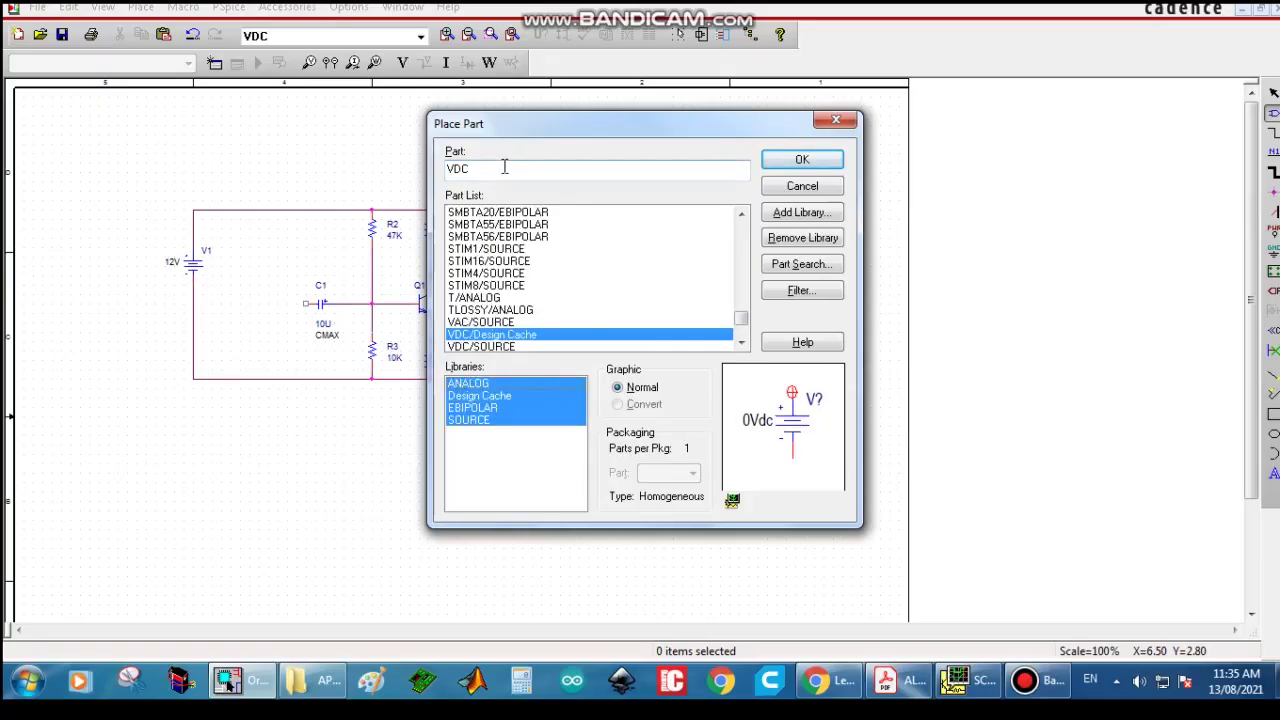
pyautogui.press('BackSpace')
pyautogui.press('BackSpace')
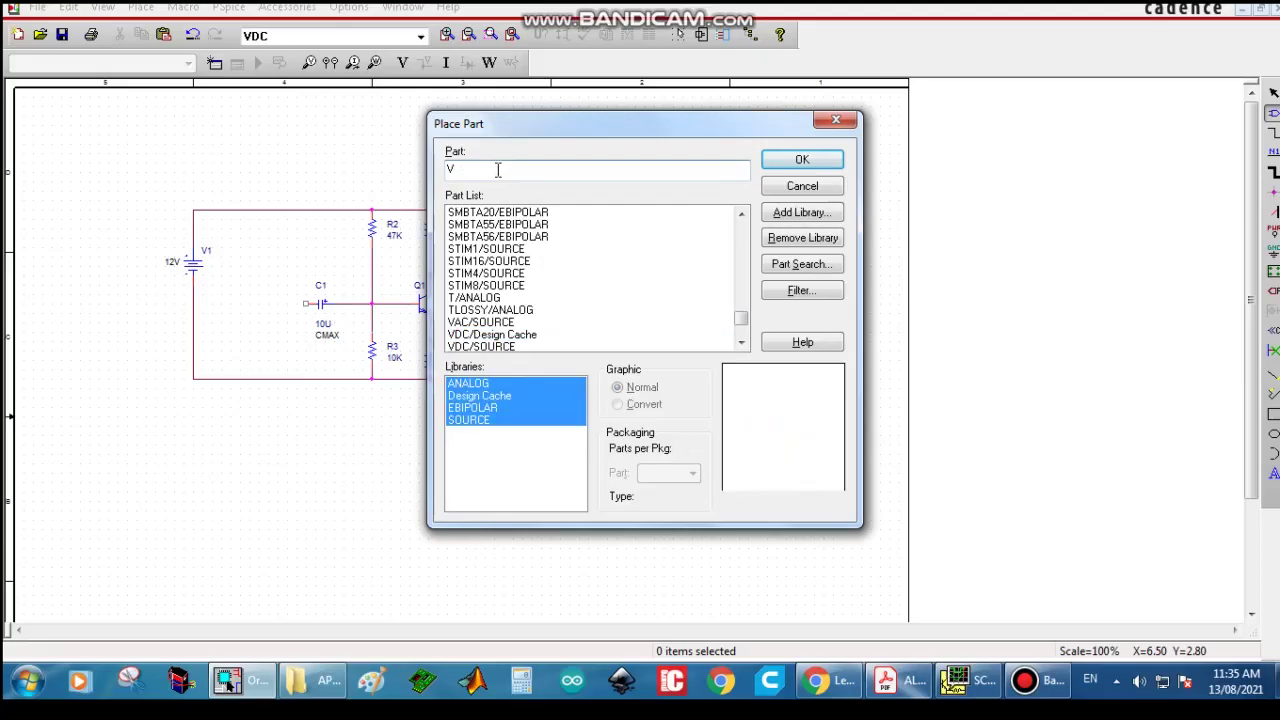
pyautogui.write('SIN')
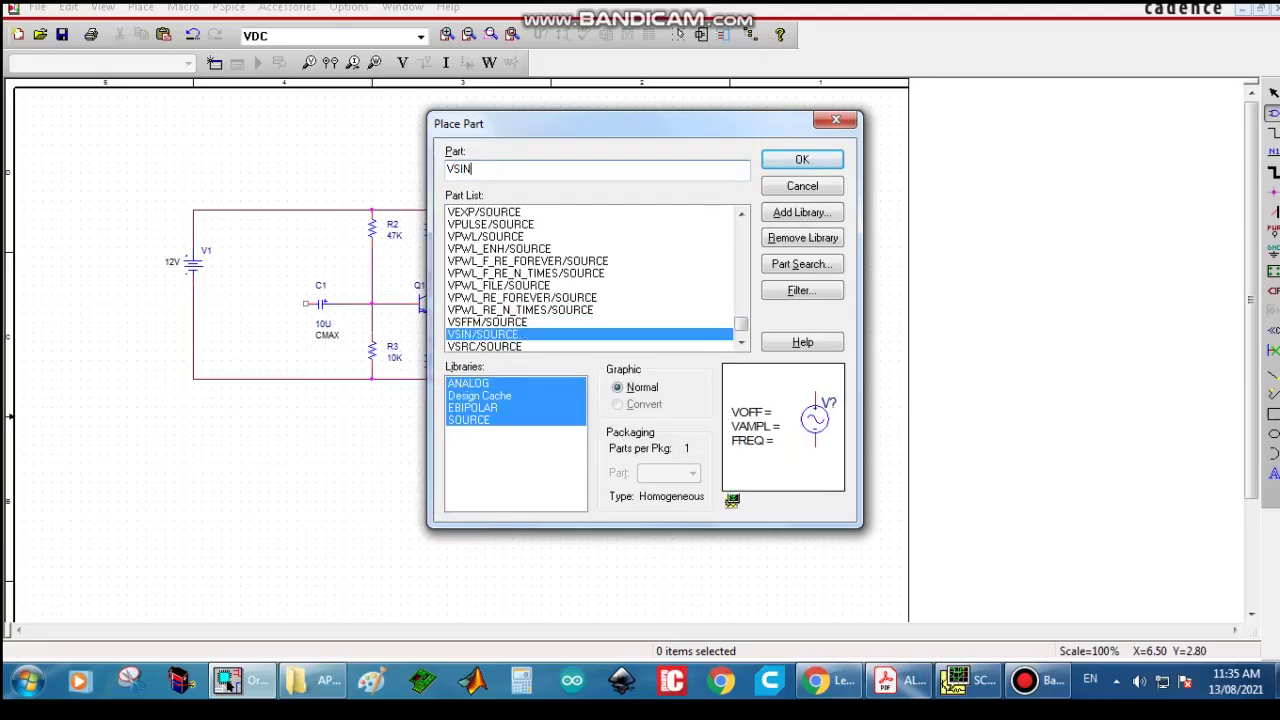
pyautogui.click(802, 161)
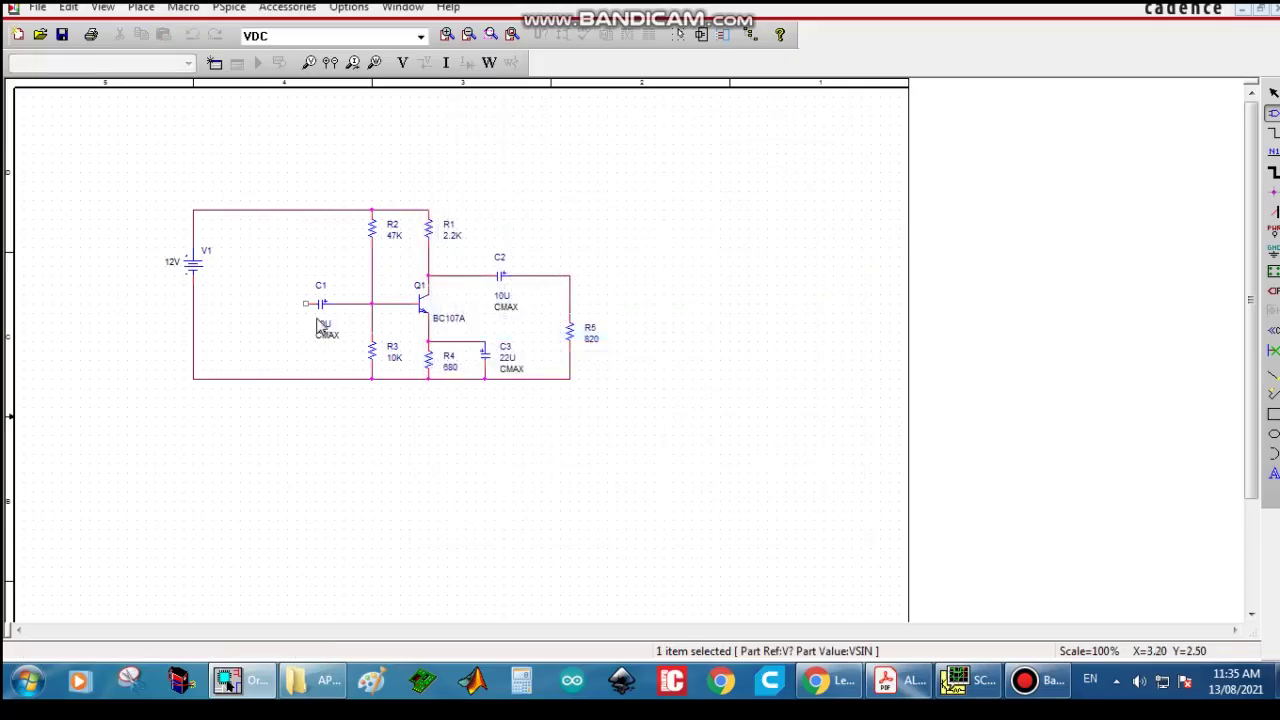
pyautogui.click(256, 339)
pyautogui.press('Escape')
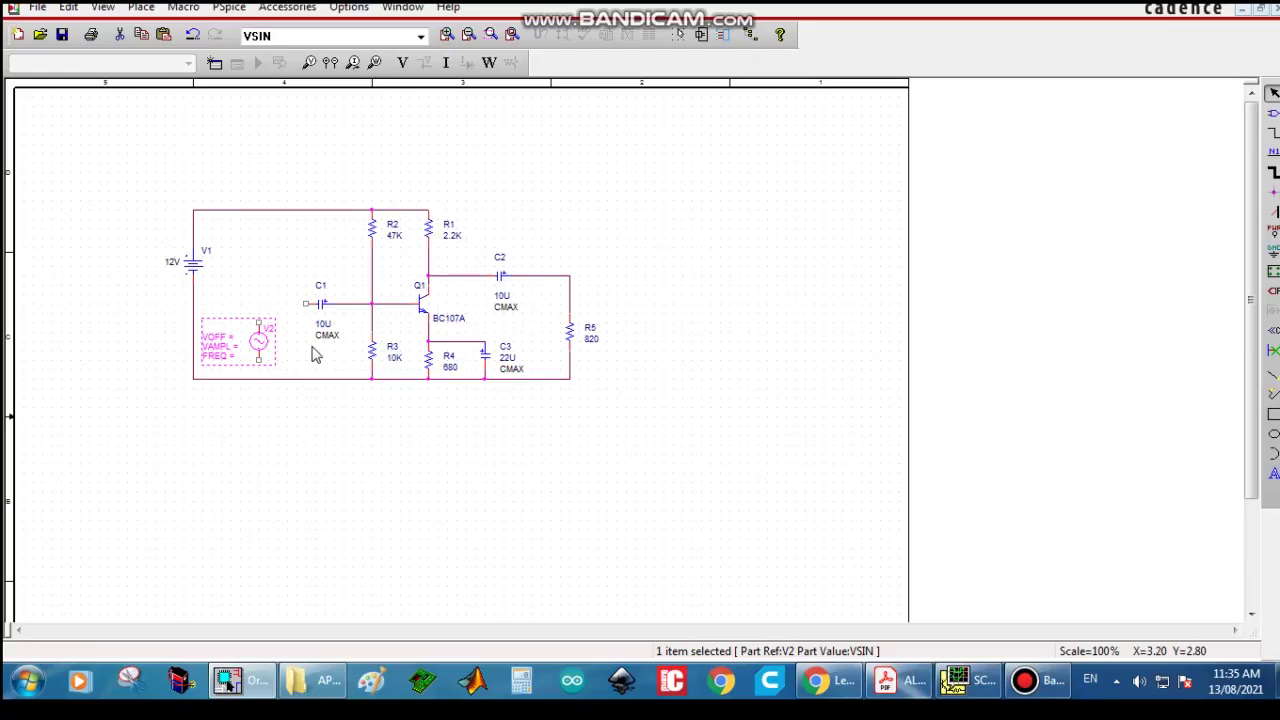
# Step: Wire the VSIN source's upper terminal to C1's open input and its lower terminal to the bottom rail
pyautogui.hotkey('shift', 'w')
pyautogui.click(258, 322)
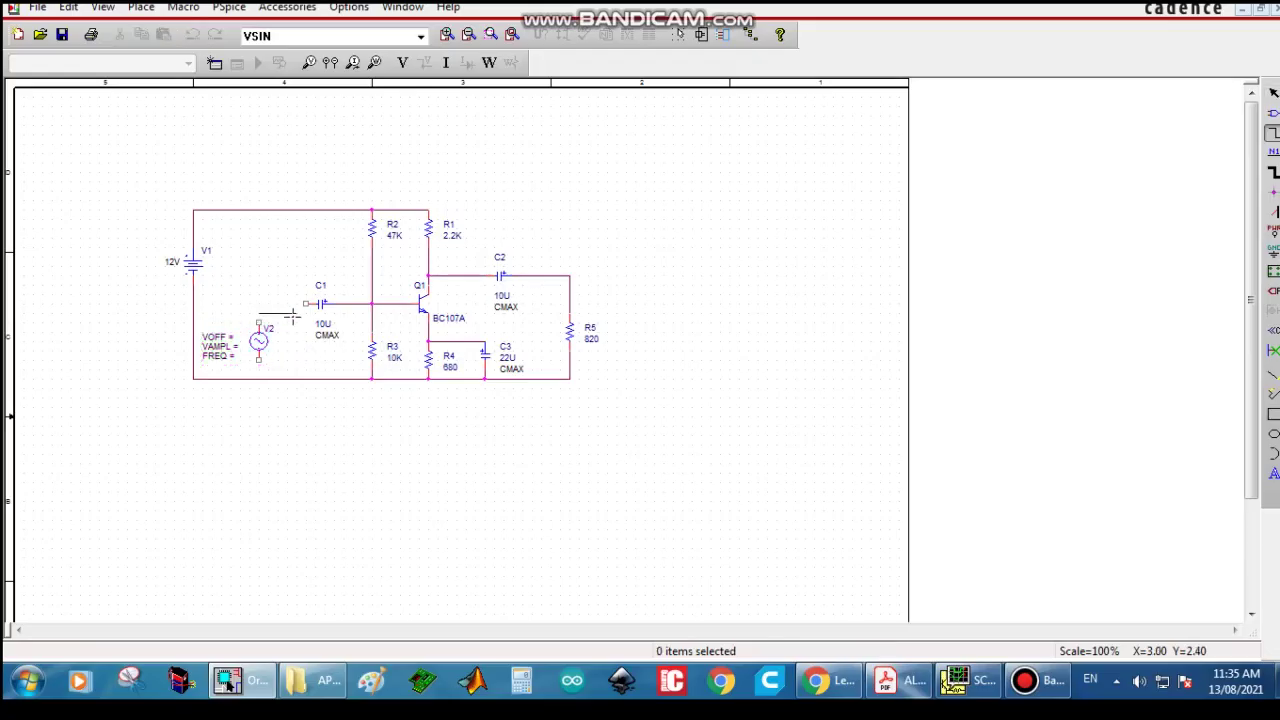
pyautogui.click(305, 303)
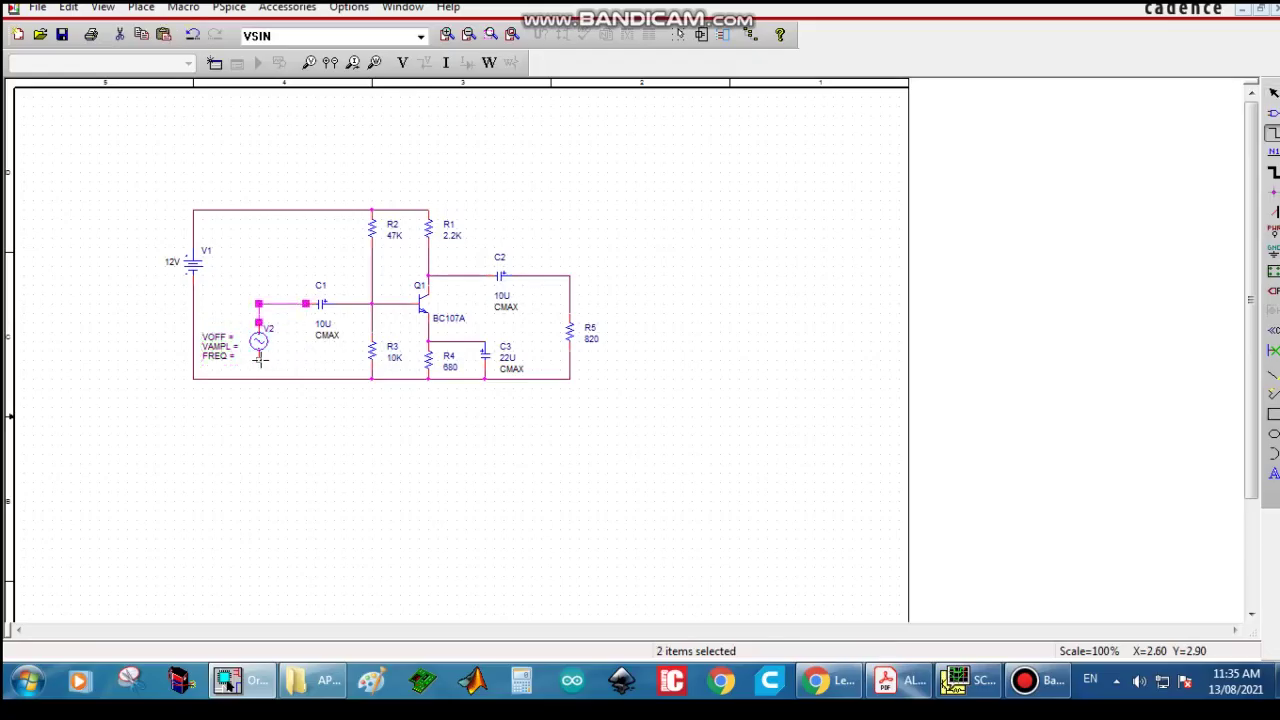
pyautogui.click(258, 357)
pyautogui.click(258, 378)
pyautogui.press('Escape')
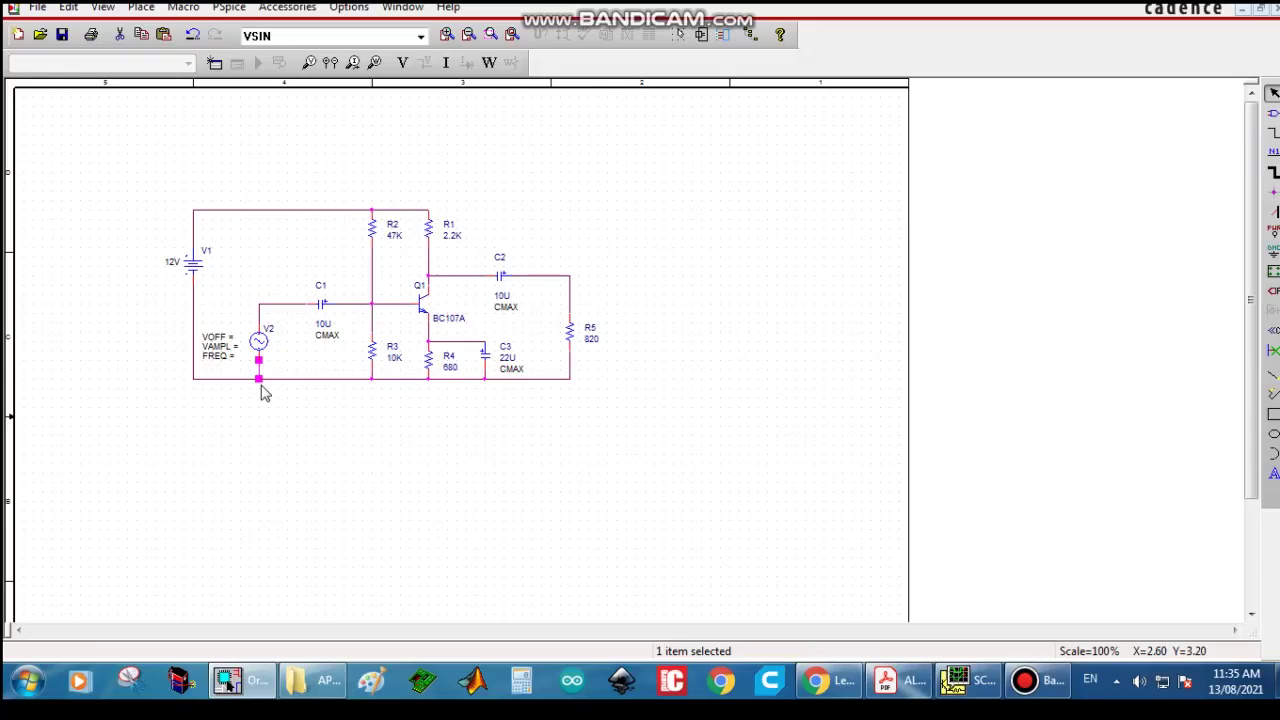
# Step: Set the VSIN source V2's offset VOFF to 0 and its amplitude VAMPL to 20M
pyautogui.doubleClick(221, 345)
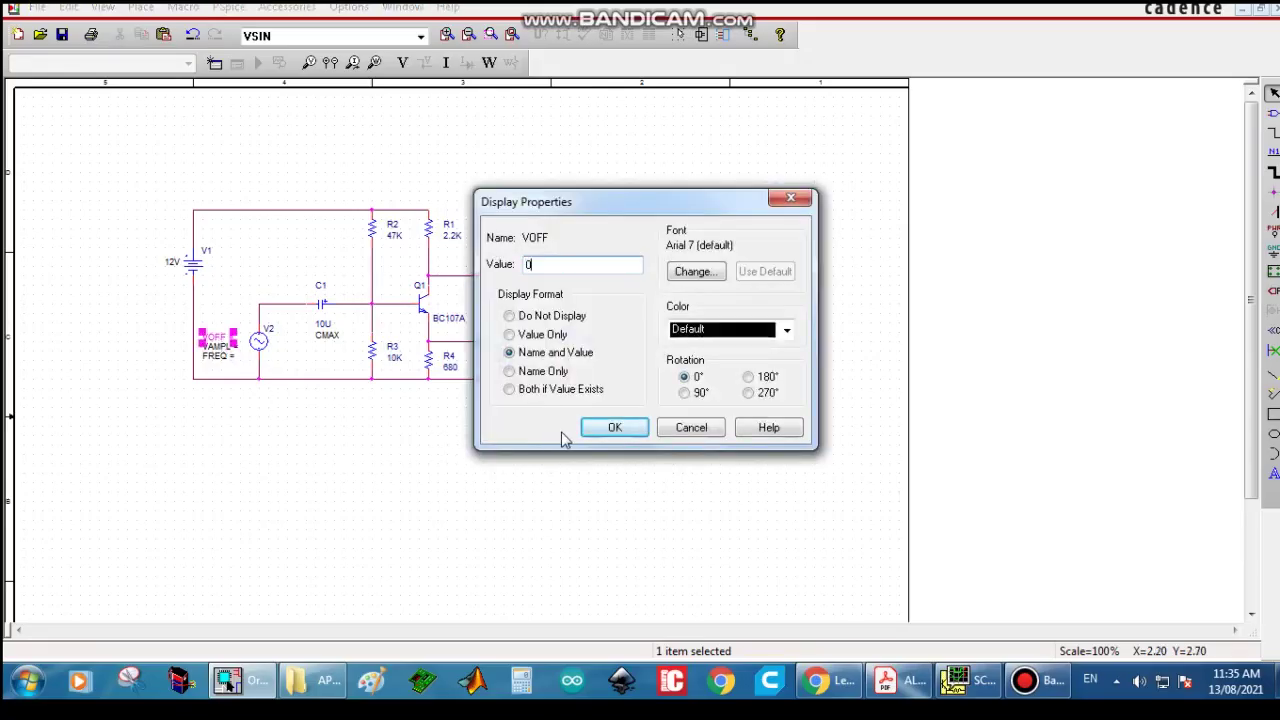
pyautogui.click(612, 427)
pyautogui.click(217, 349)
pyautogui.doubleClick(216, 351)
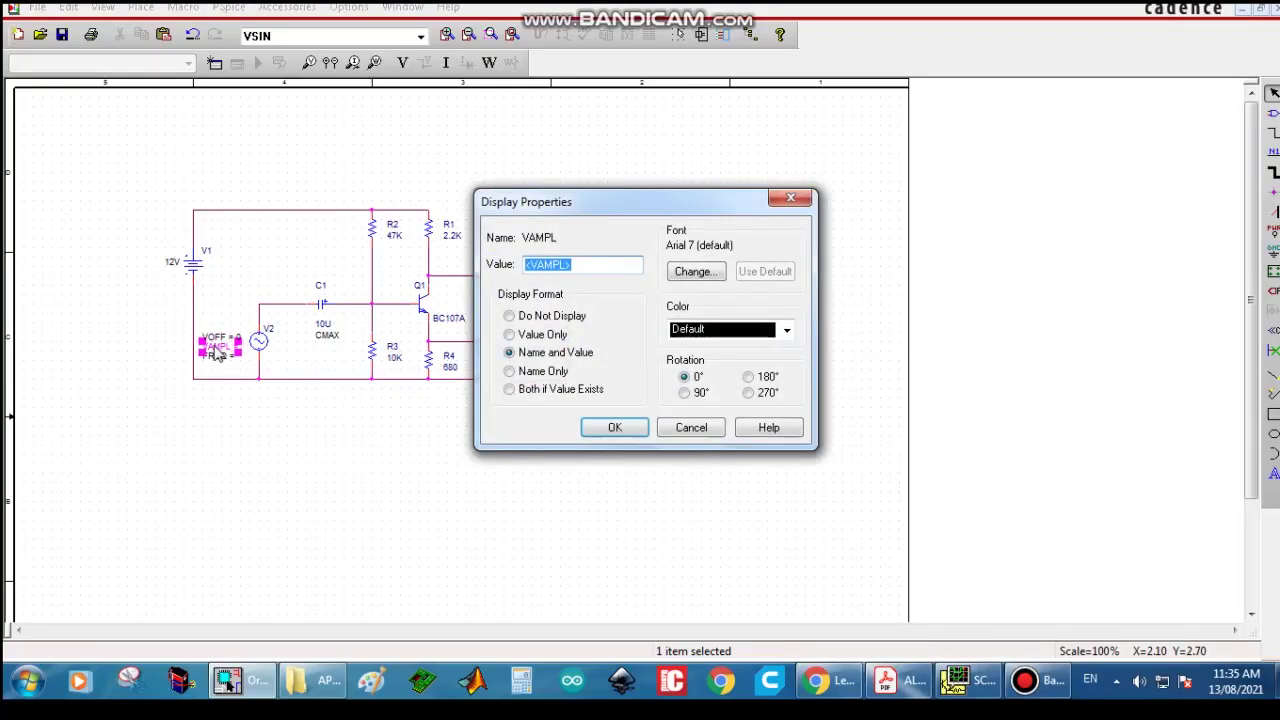
pyautogui.write('20M')
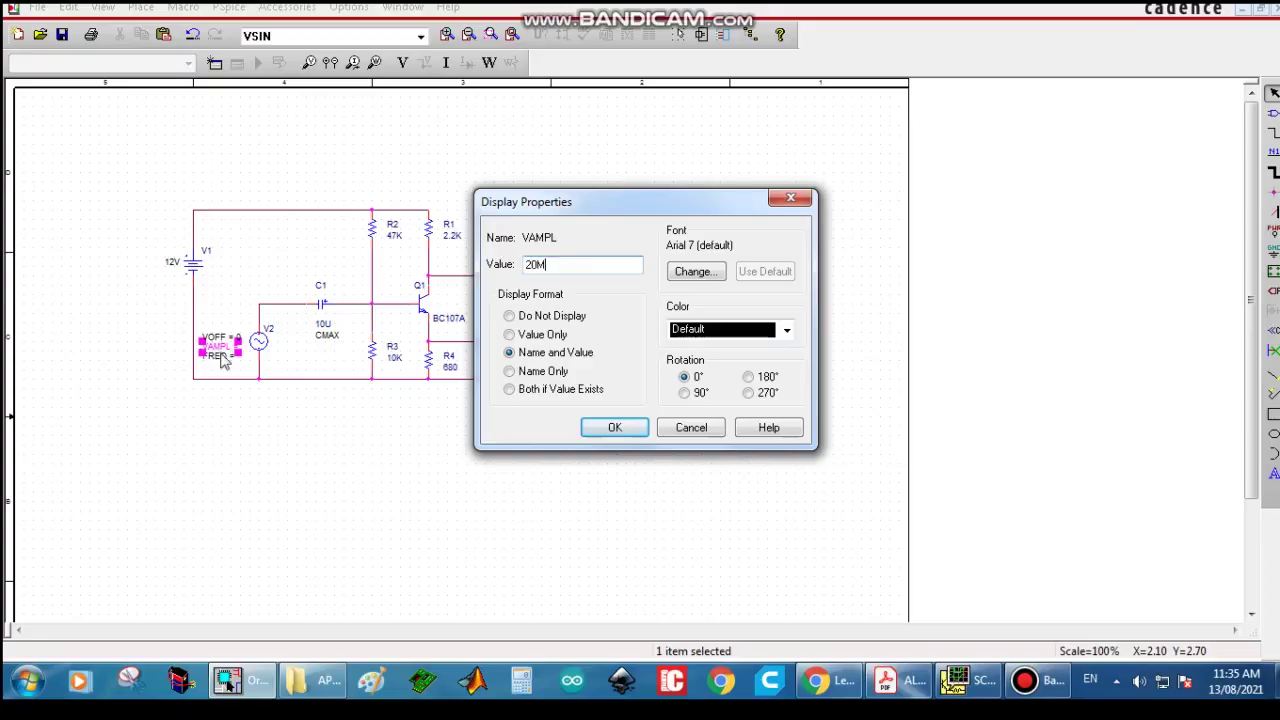
pyautogui.click(614, 428)
pyautogui.click(200, 412)
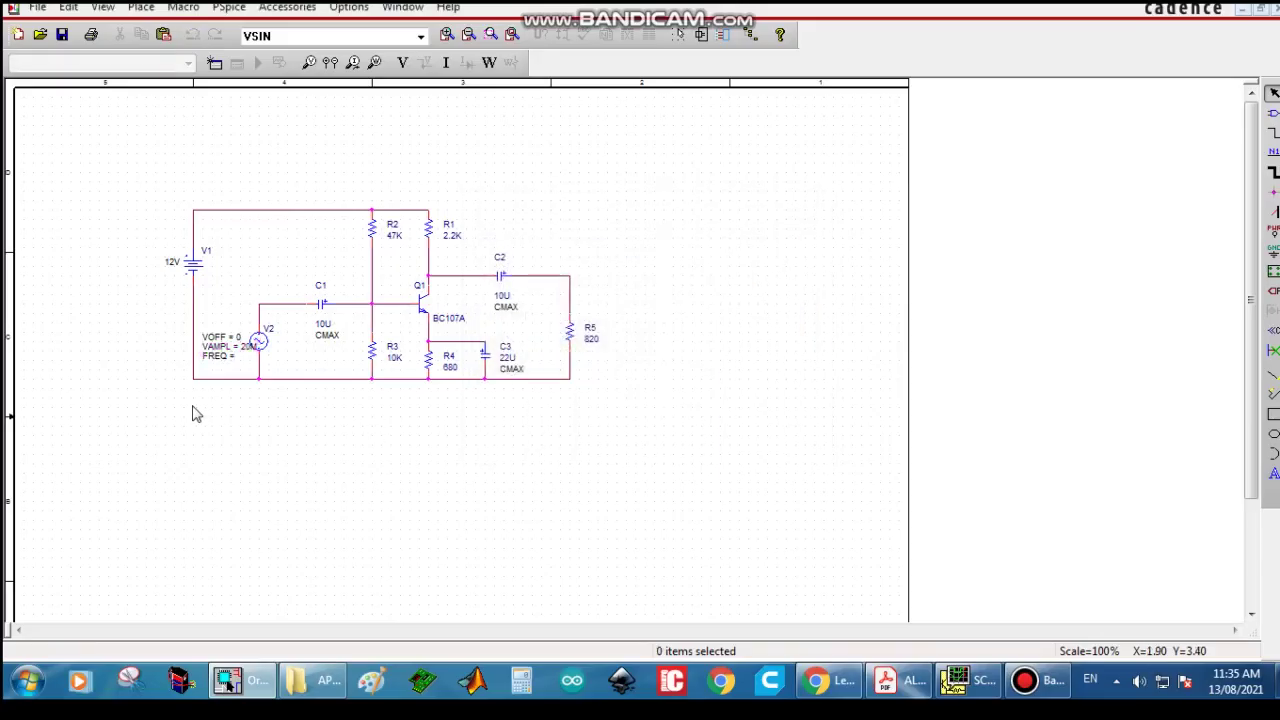
# Step: Set the frequency FREQ of the VSIN source V2 to 1000
pyautogui.doubleClick(218, 357)
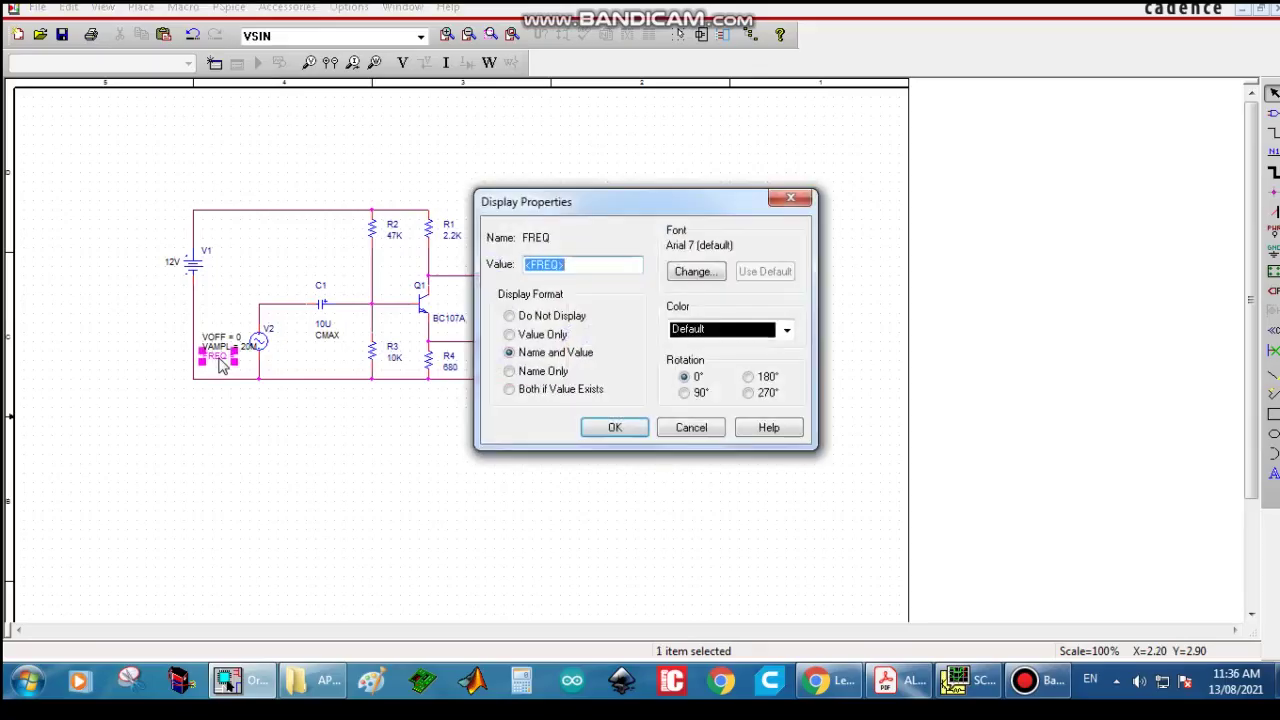
pyautogui.write('100')
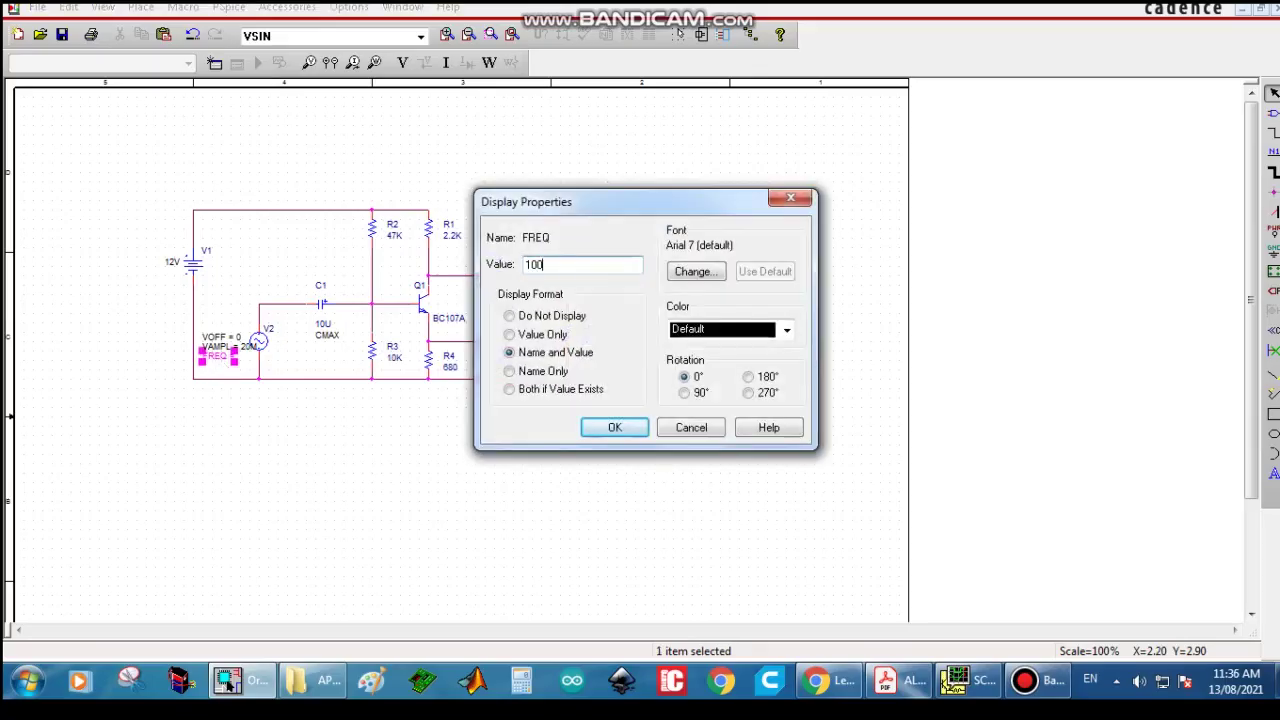
pyautogui.write('0')
pyautogui.click(615, 428)
pyautogui.click(467, 488)
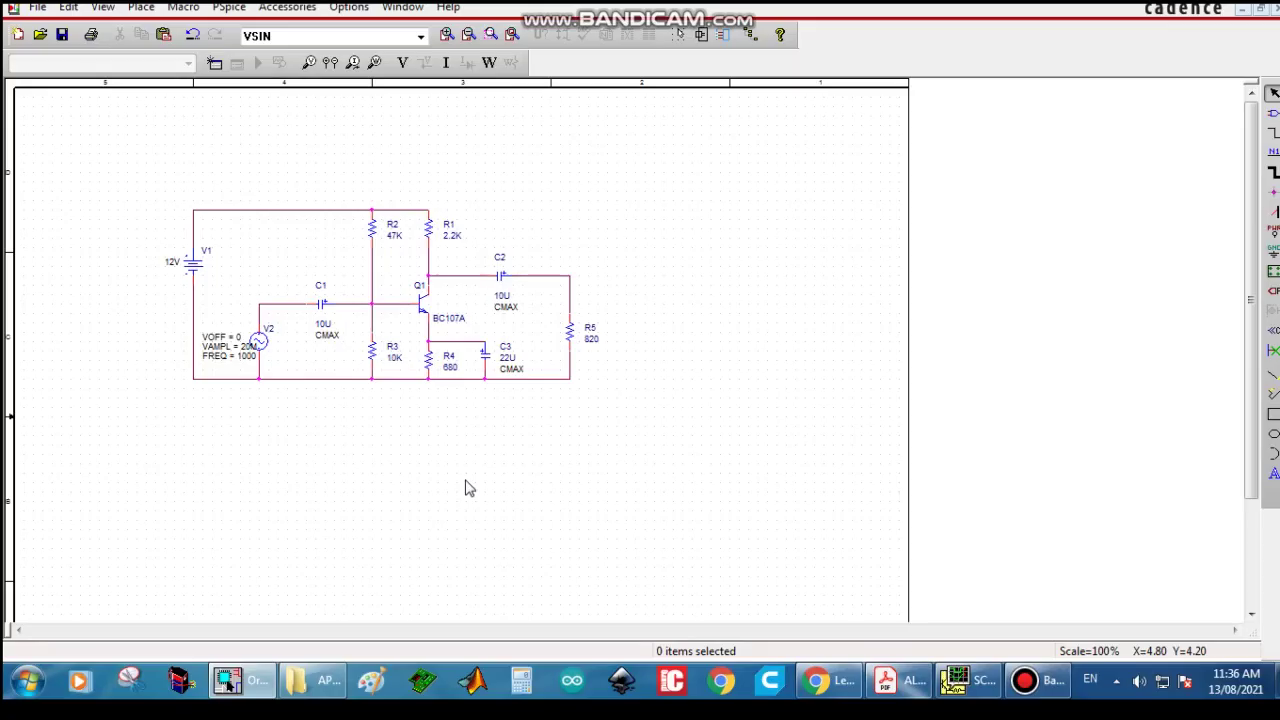
# Step: Place a 0/CAPSYM ground below the bottom rail between V2 and R3, and wire it to the rail
pyautogui.click(1273, 251)
pyautogui.click(778, 234)
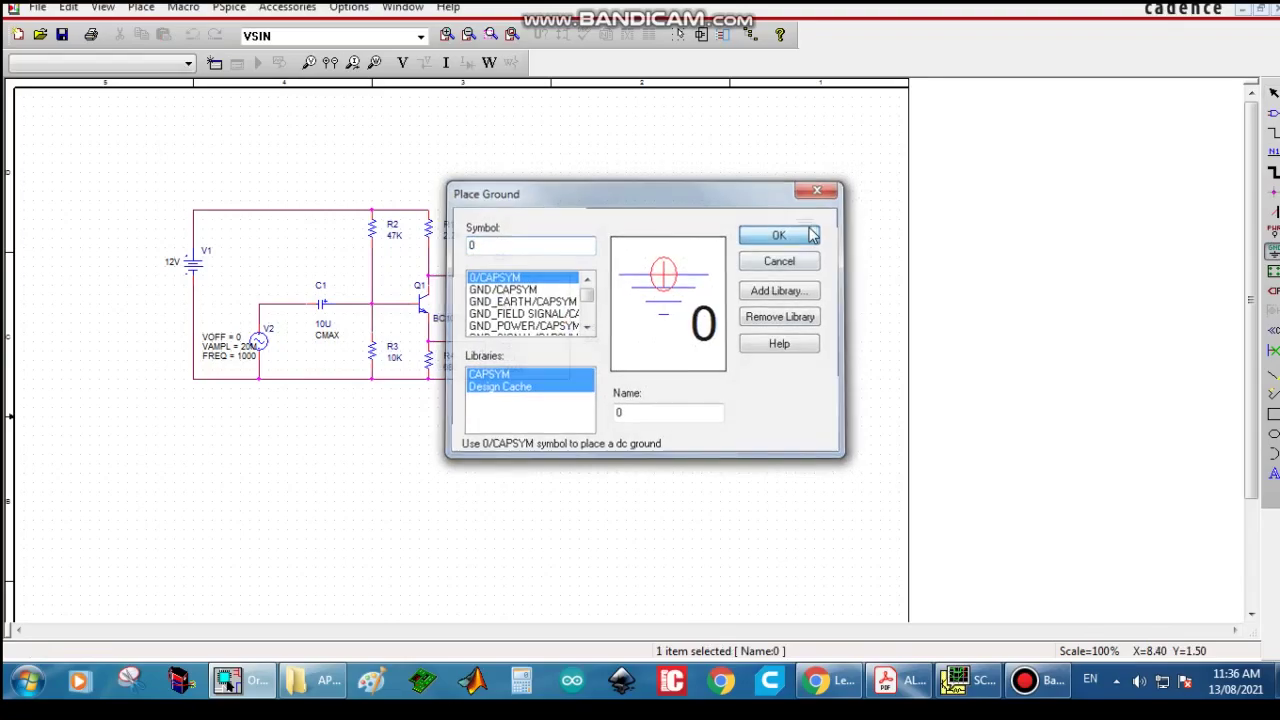
pyautogui.click(318, 403)
pyautogui.press('Escape')
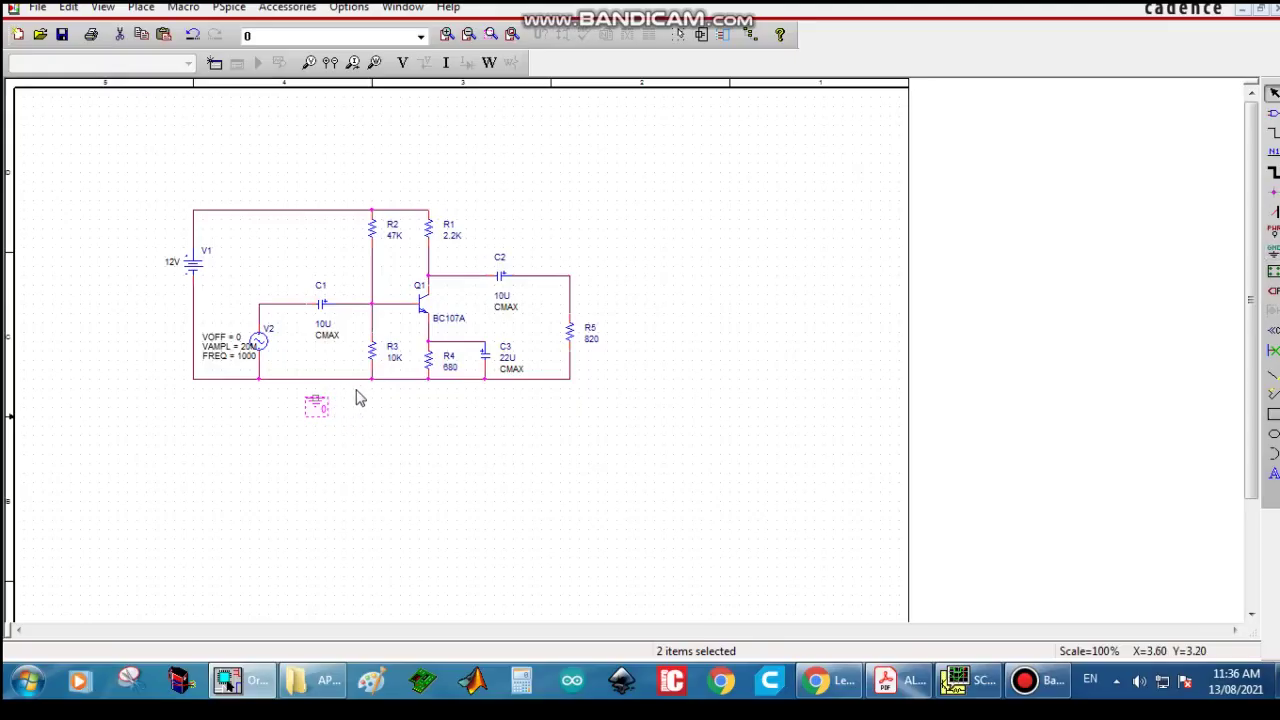
pyautogui.moveTo(316, 403); pyautogui.dragTo(316, 396)
pyautogui.click(316, 398)
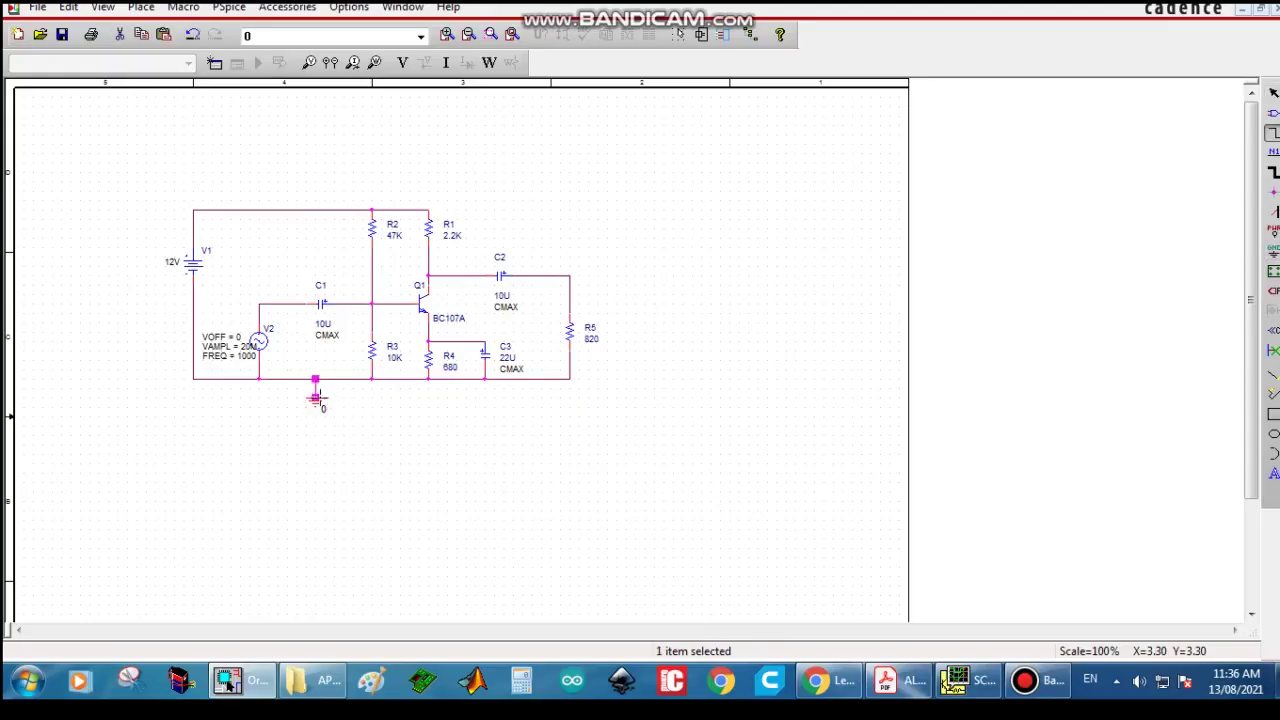
pyautogui.click(493, 531)
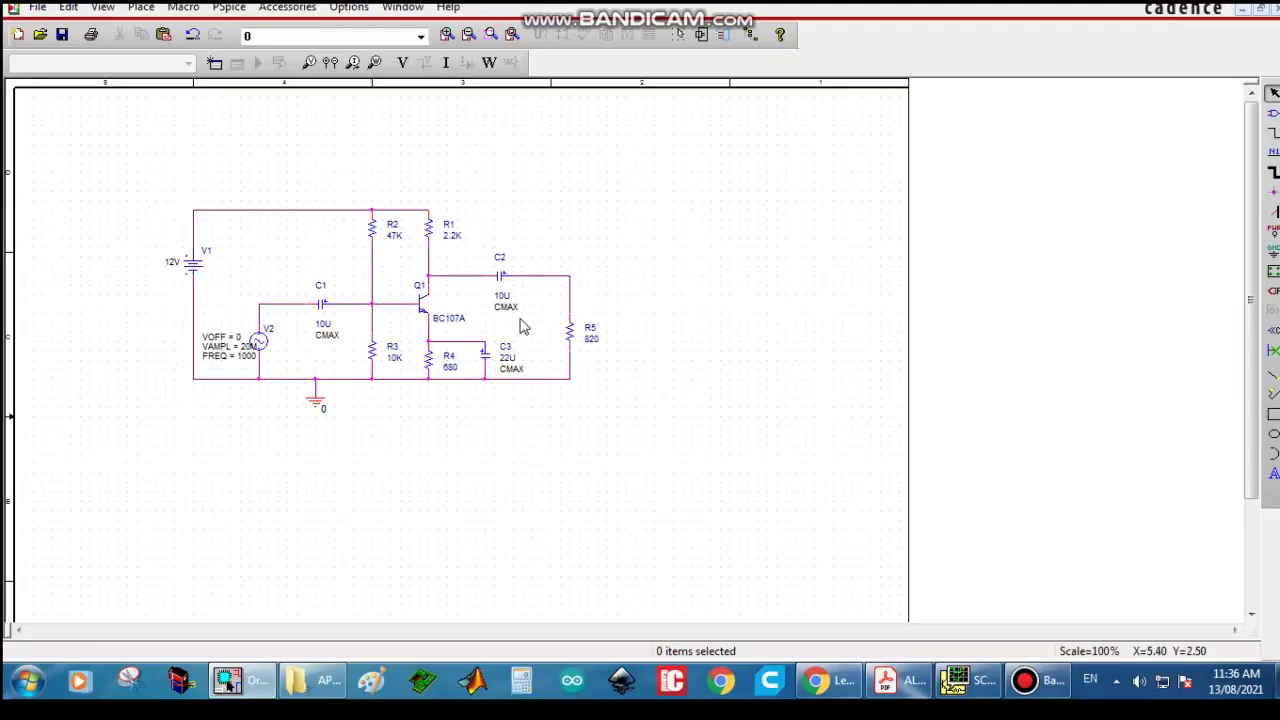
# Step: Create a new simulation profile named RC COUPLED, inheriting from none
pyautogui.click(229, 12)
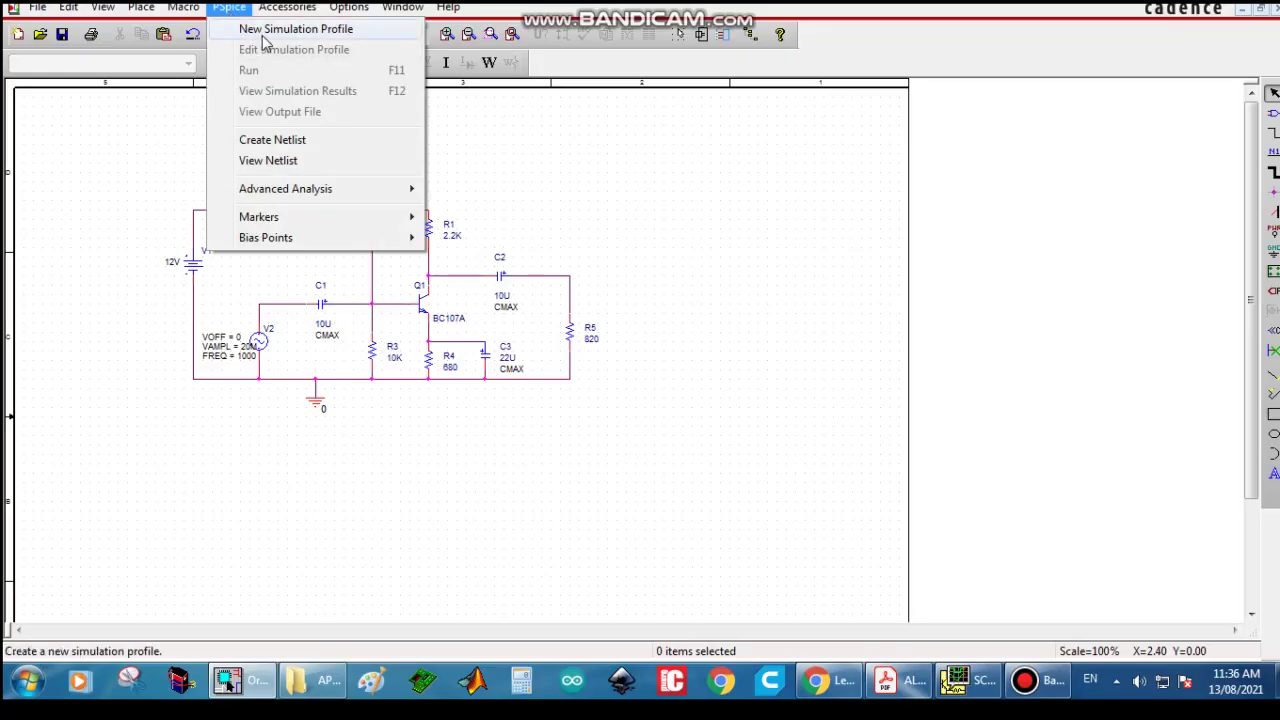
pyautogui.click(263, 36)
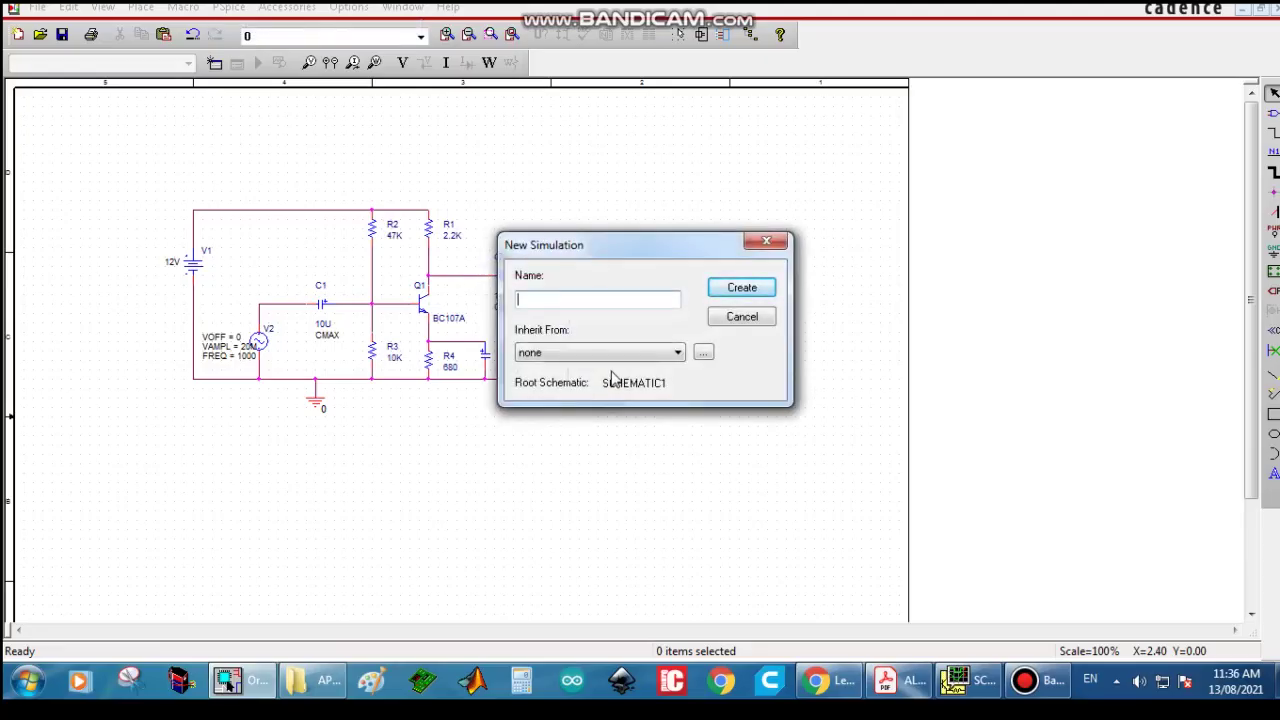
pyautogui.write('RC COUPLED')
pyautogui.click(742, 288)
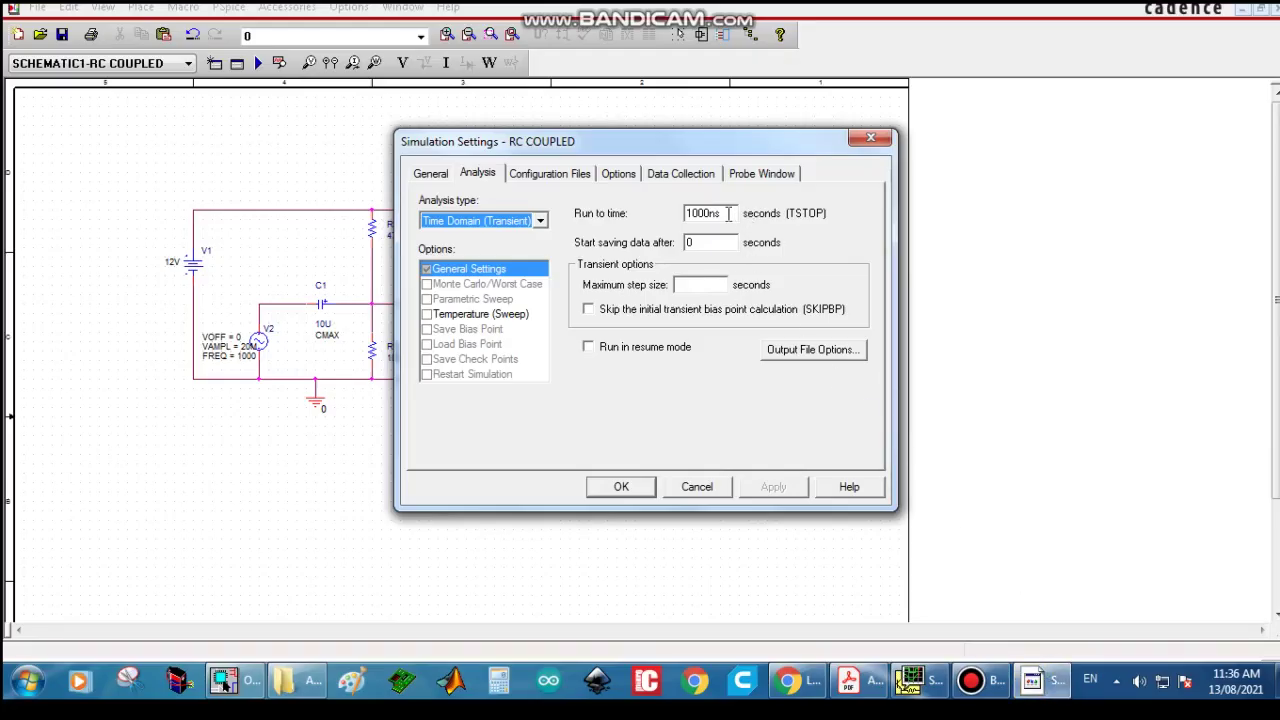
# Step: Set the transient analysis to run to 3M seconds with a maximum step size of 10U seconds
pyautogui.write('3')
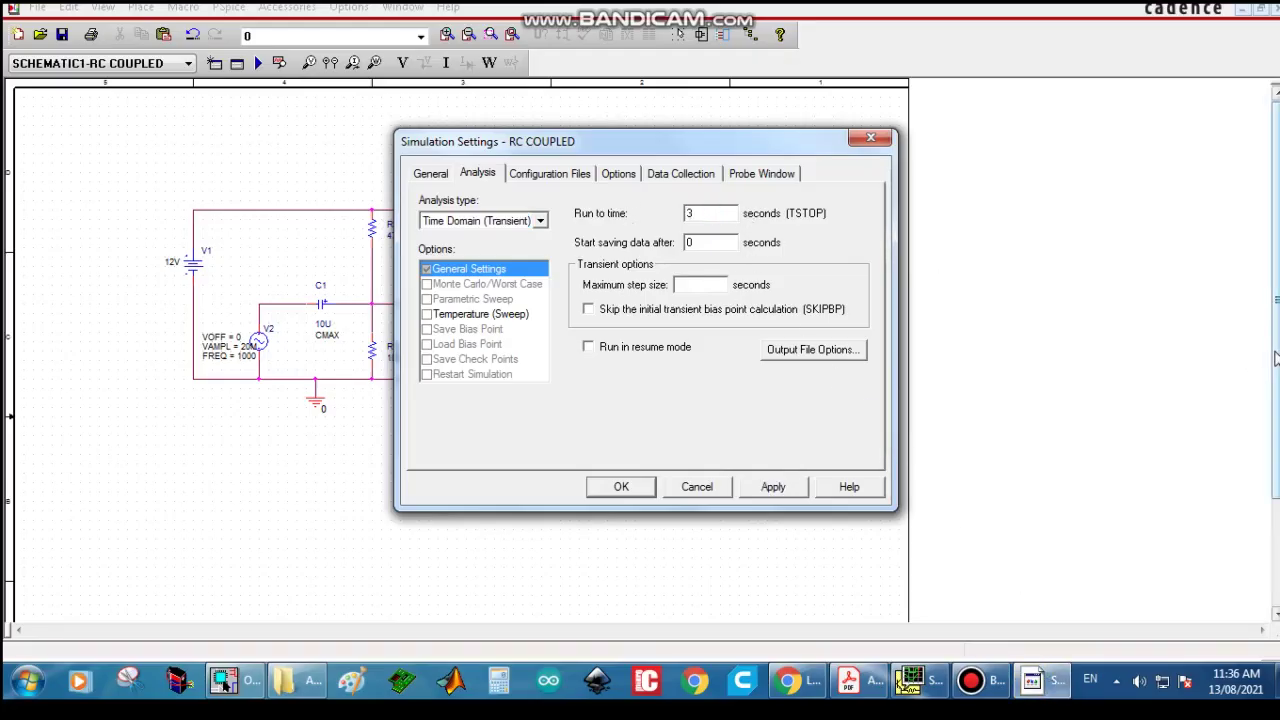
pyautogui.write('M')
pyautogui.click(715, 283)
pyautogui.write('10U')
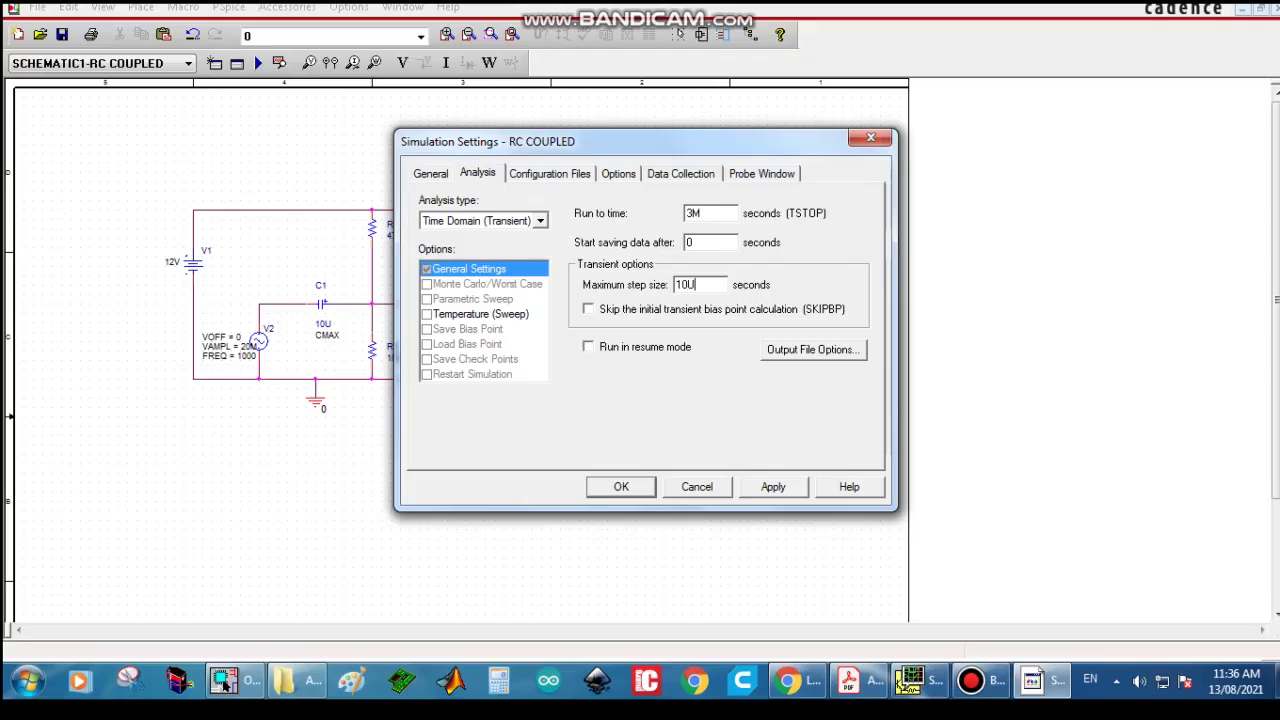
pyautogui.click(621, 487)
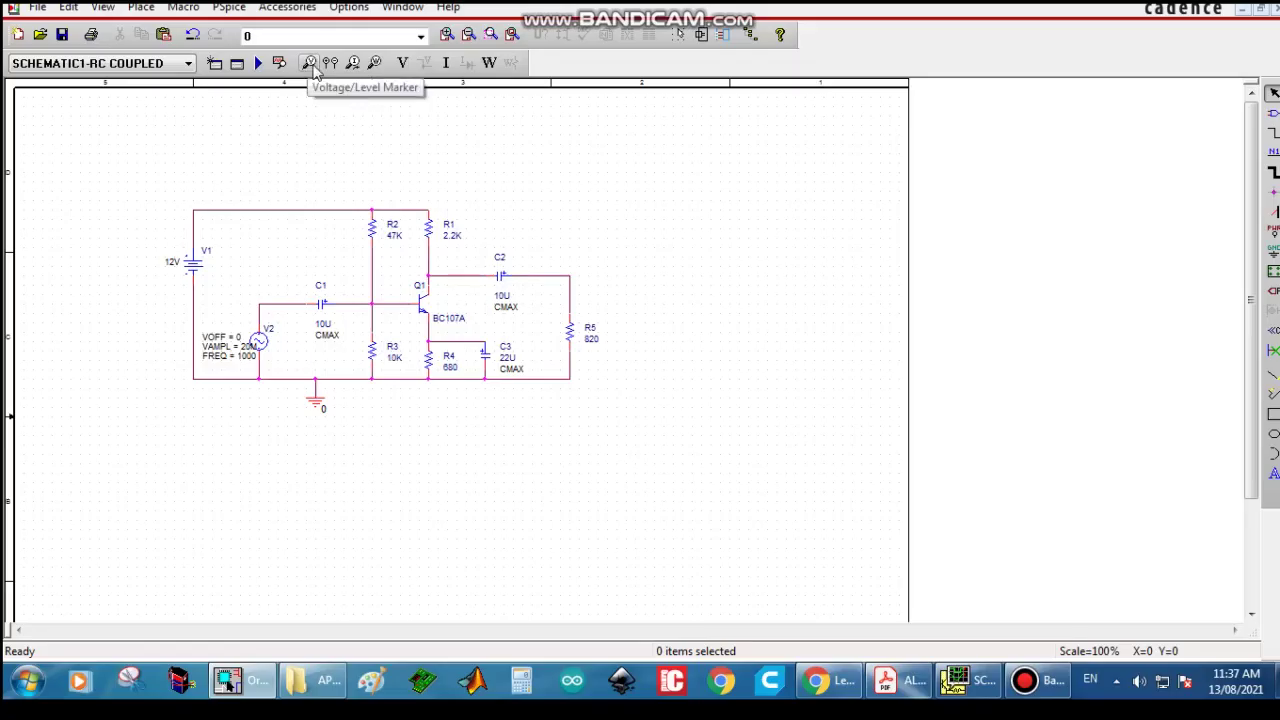
# Step: Place voltage markers on the wire between V2 and C1 and on the wire between C2 and R5
pyautogui.click(309, 63)
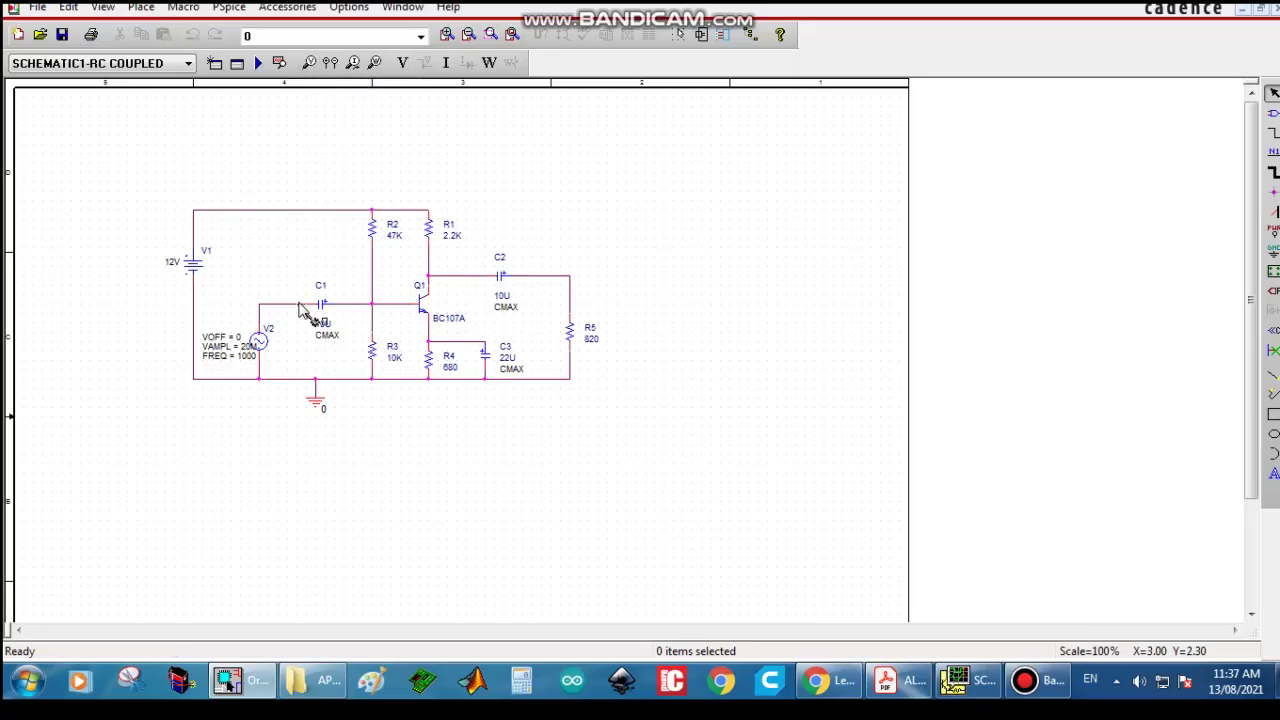
pyautogui.click(299, 308)
pyautogui.click(560, 278)
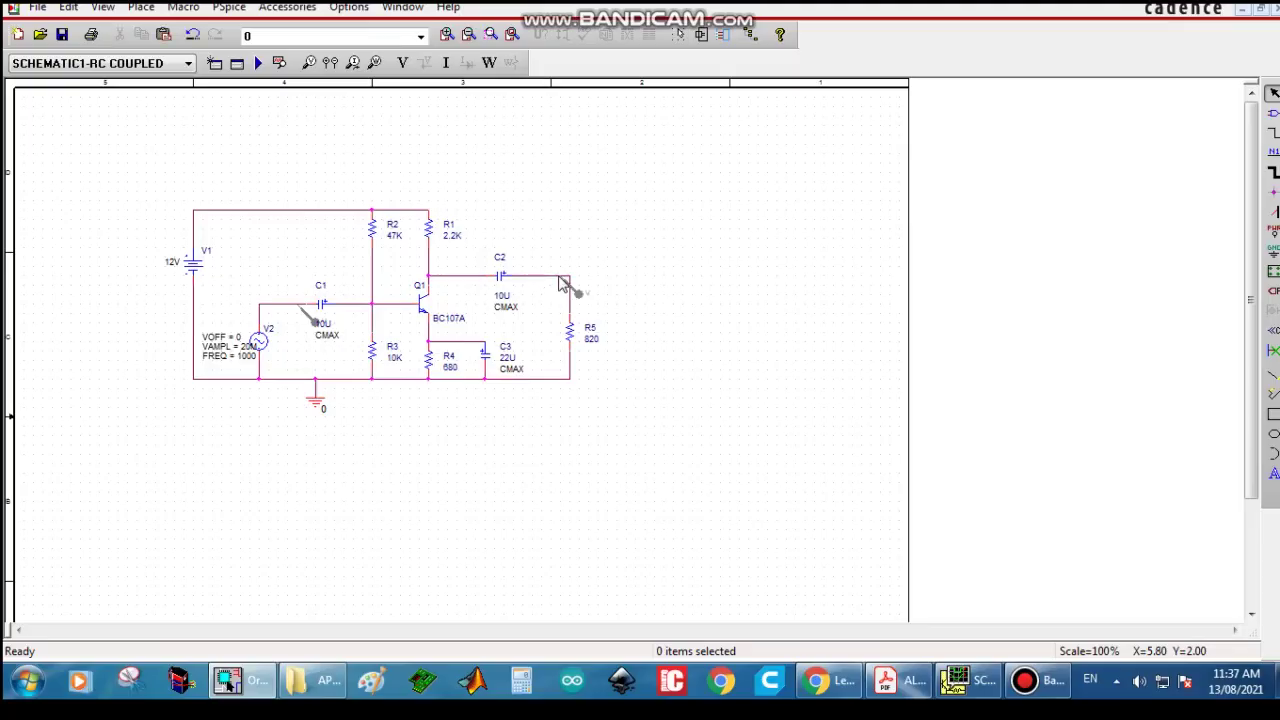
# Step: Place the net alias VINPUT on the wire between V2 and C1
pyautogui.click(1273, 155)
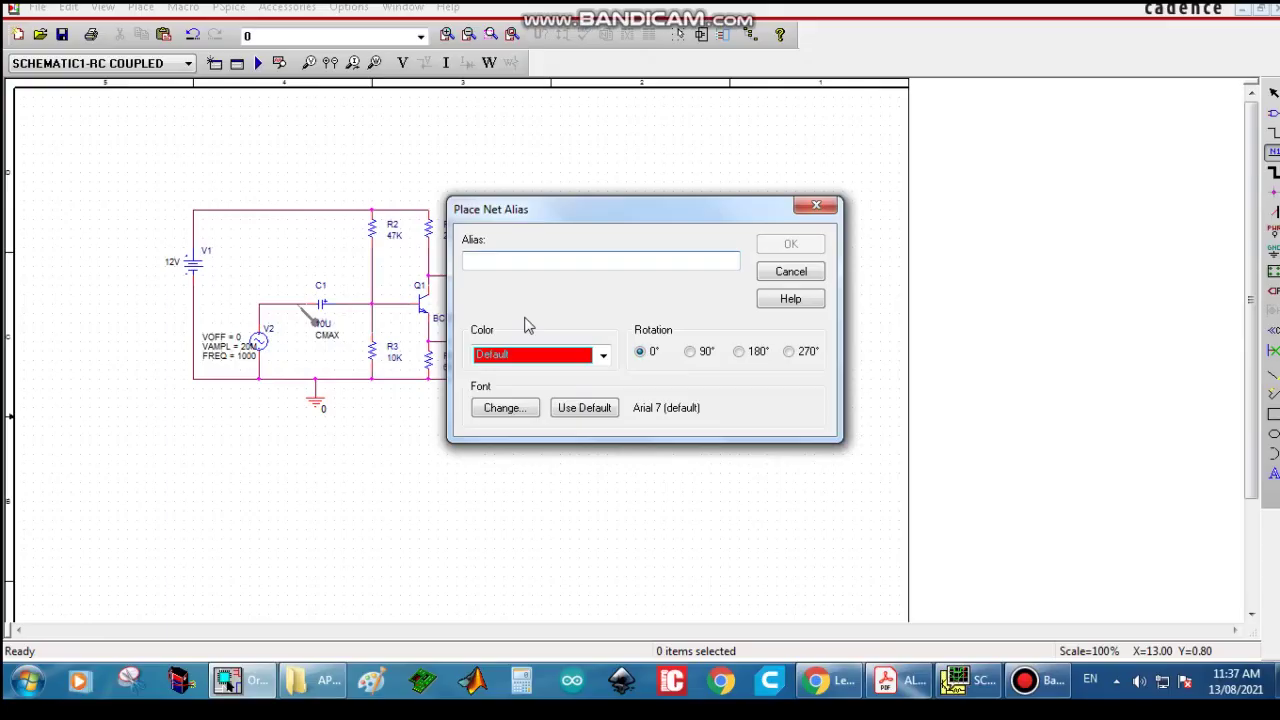
pyautogui.write('V')
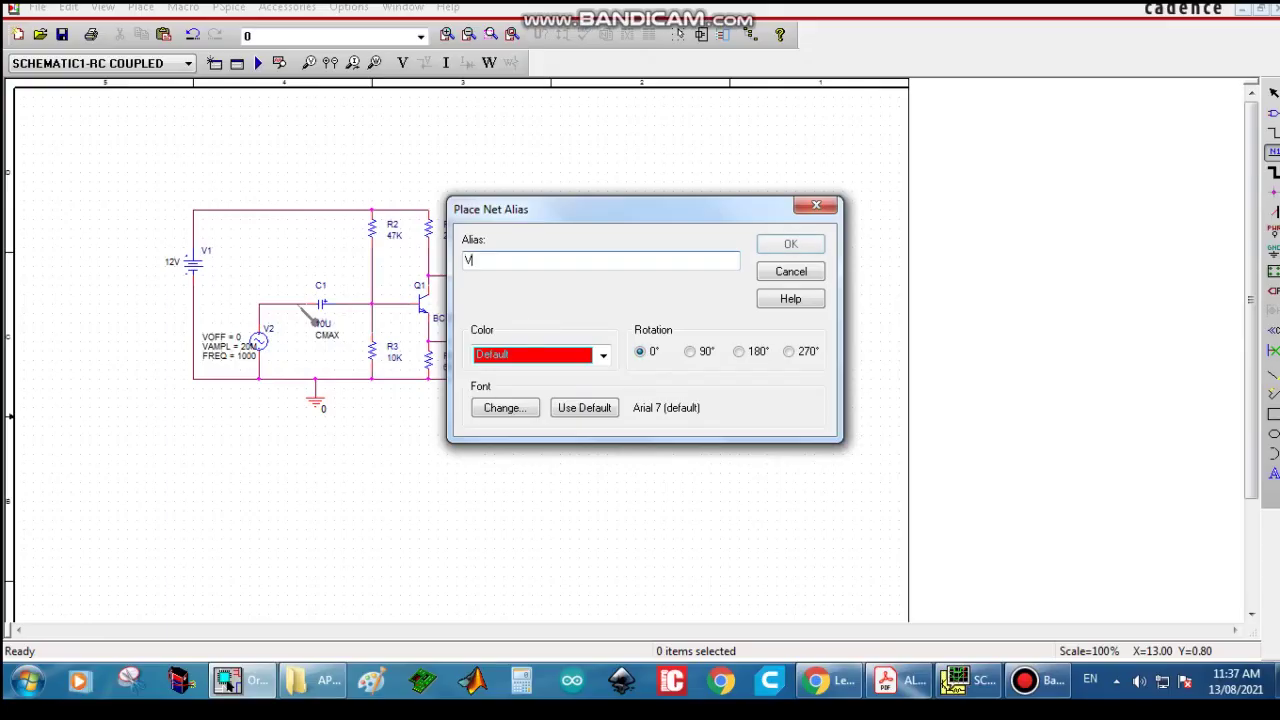
pyautogui.write('INPUT')
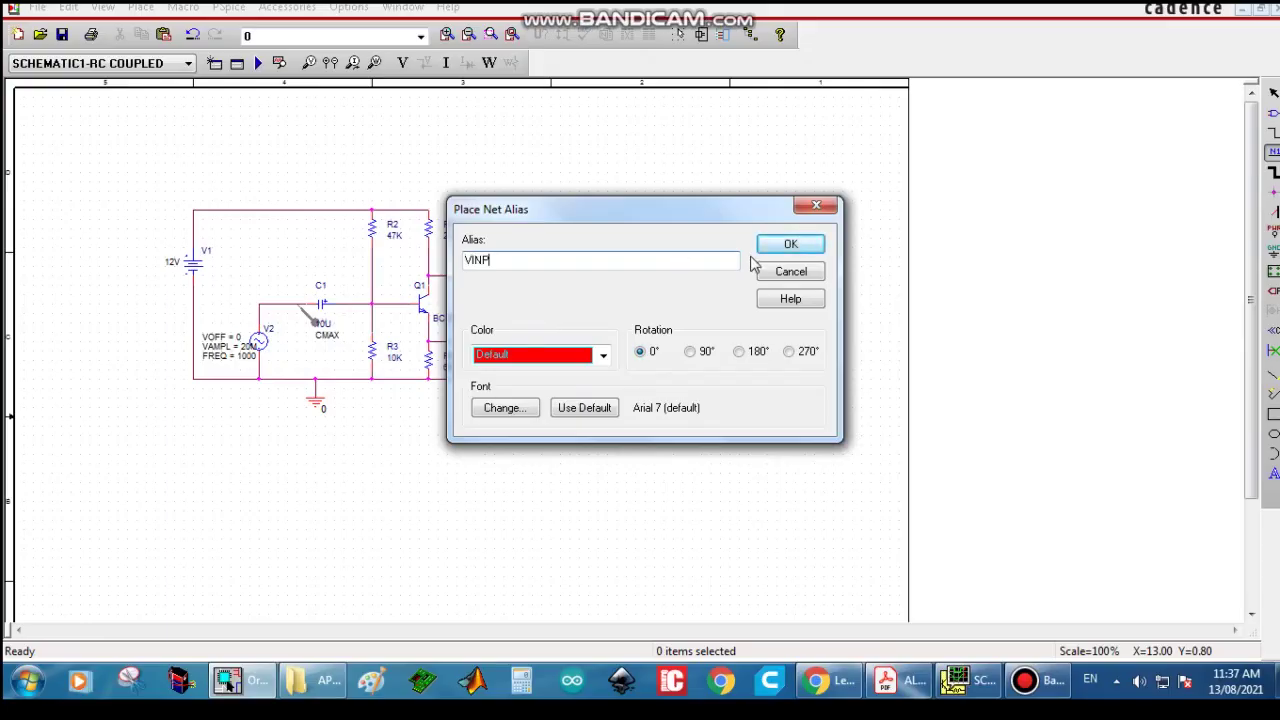
pyautogui.click(789, 245)
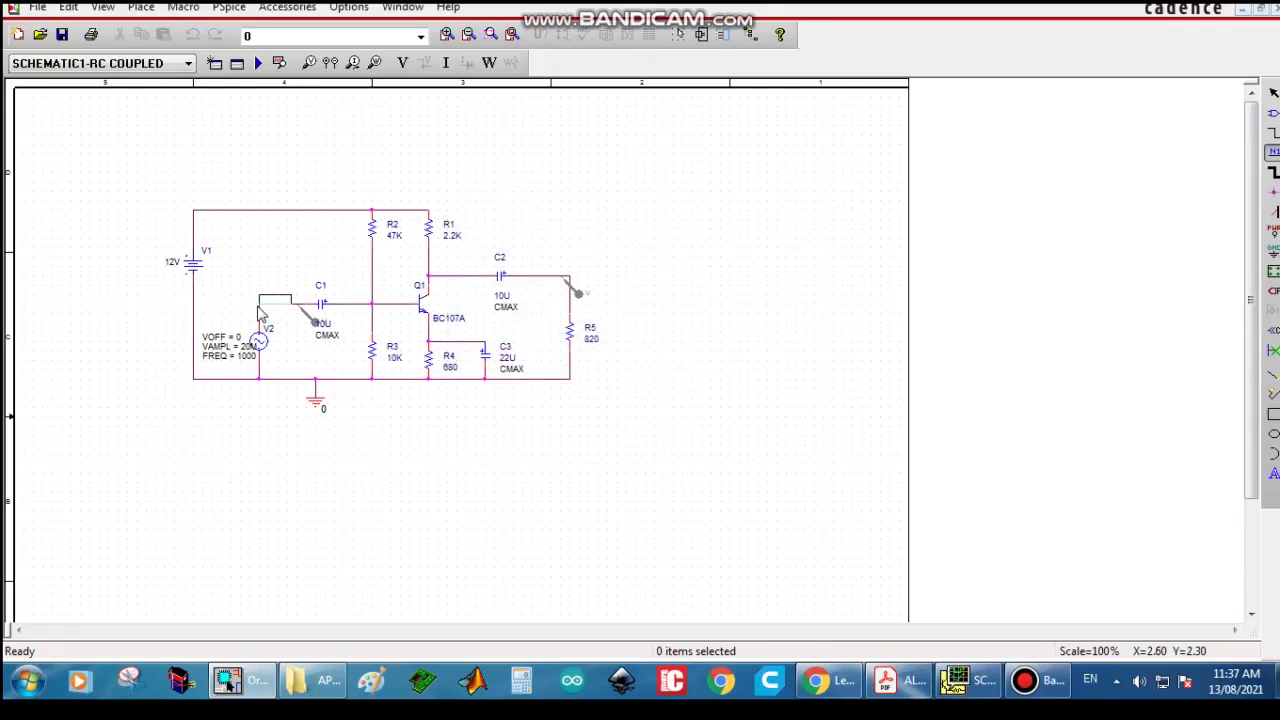
pyautogui.click(256, 310)
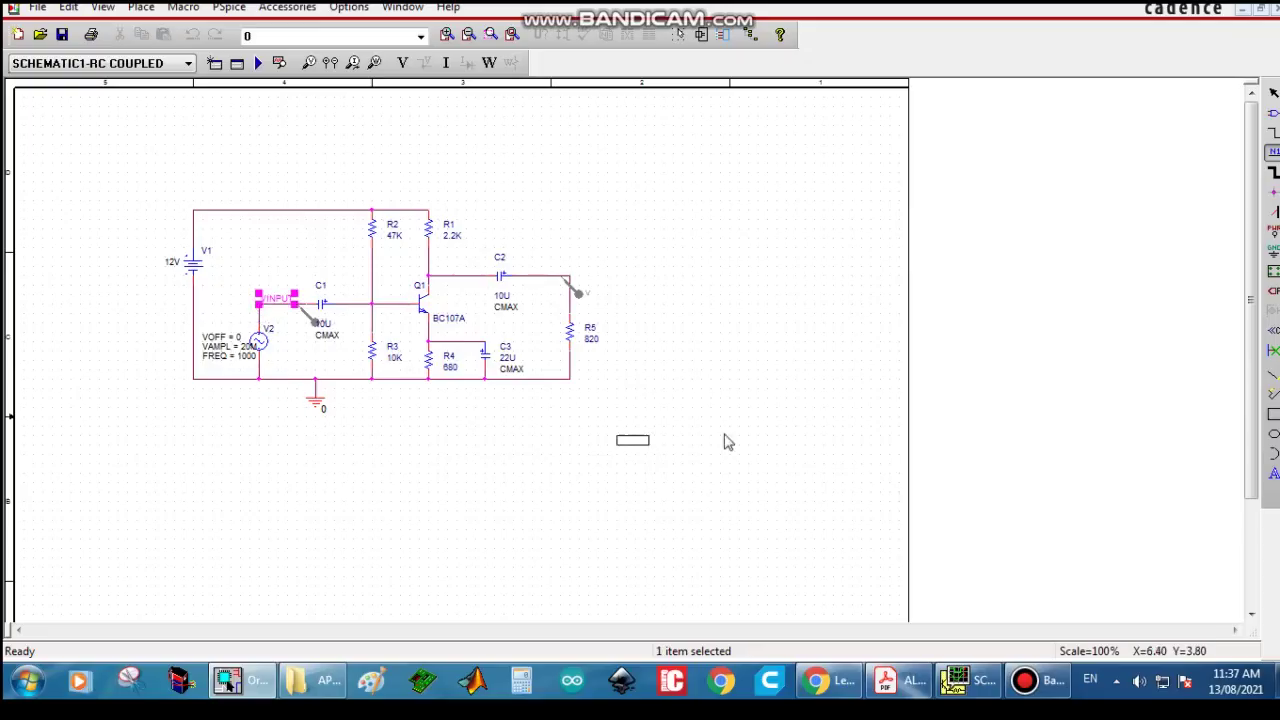
pyautogui.press('Escape')
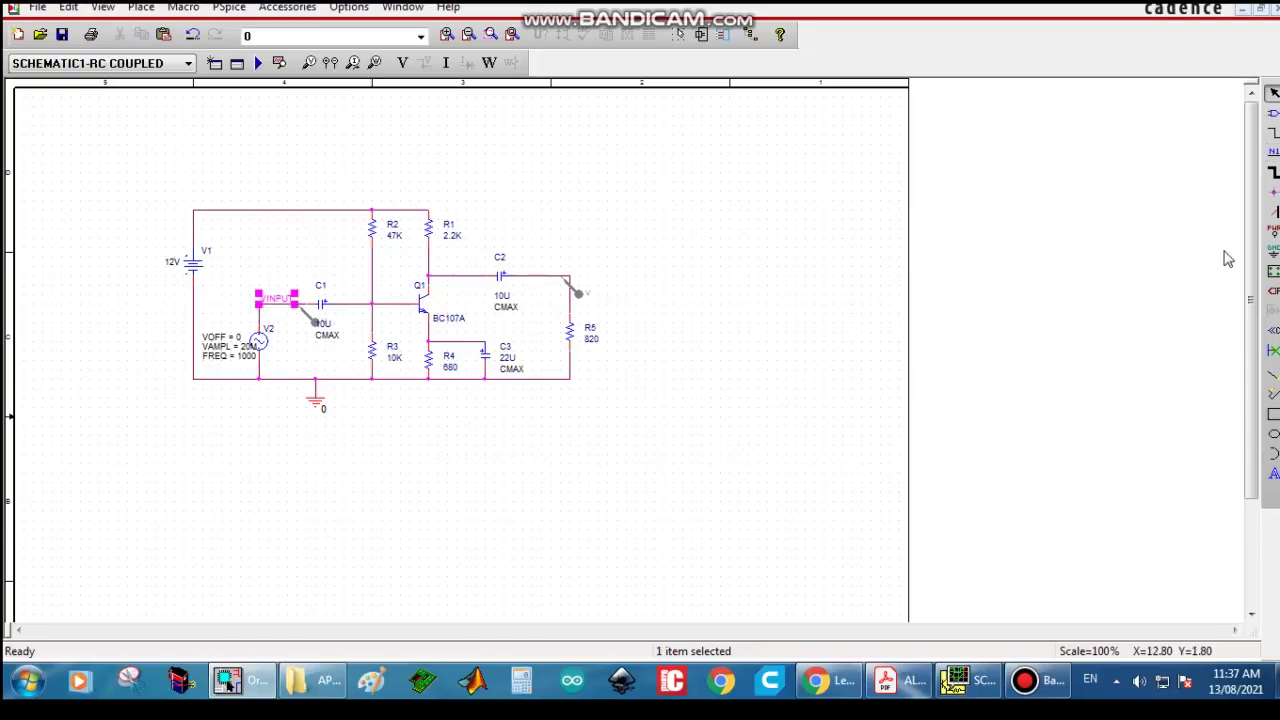
# Step: Place the net alias VOUTPUT on the wire between C2 and R5
pyautogui.press('n')
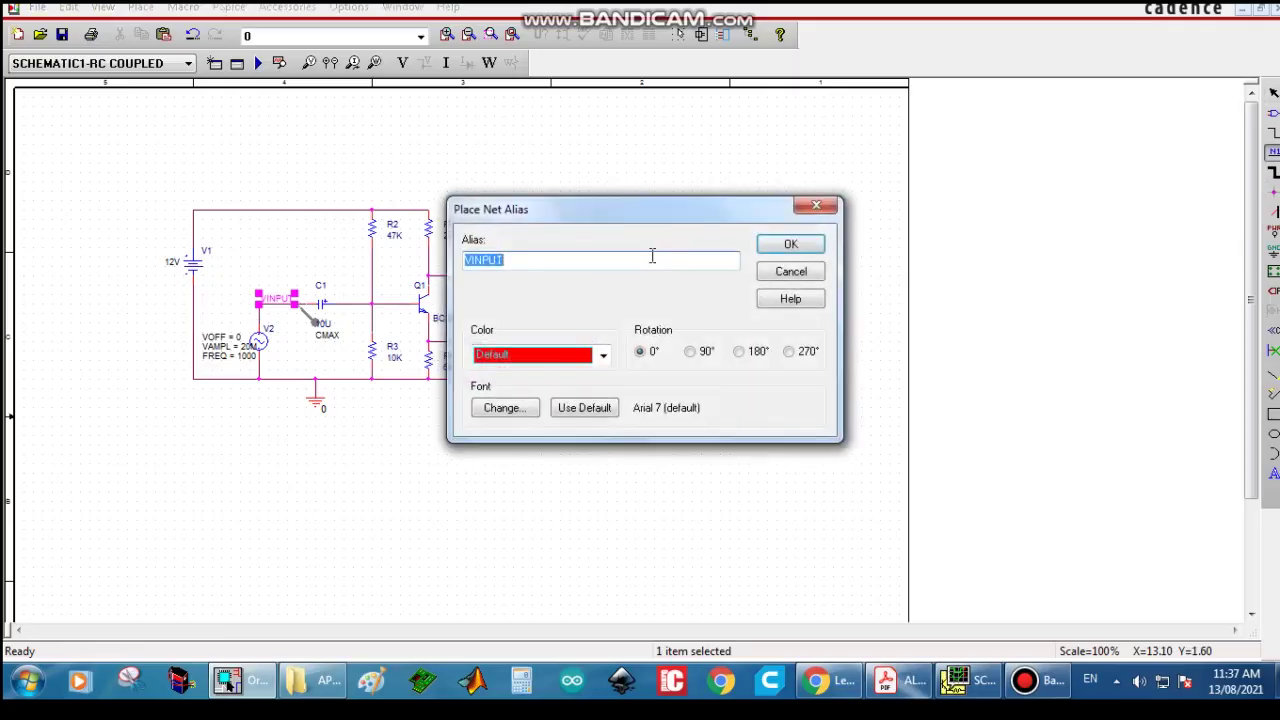
pyautogui.write('VOUTPUT')
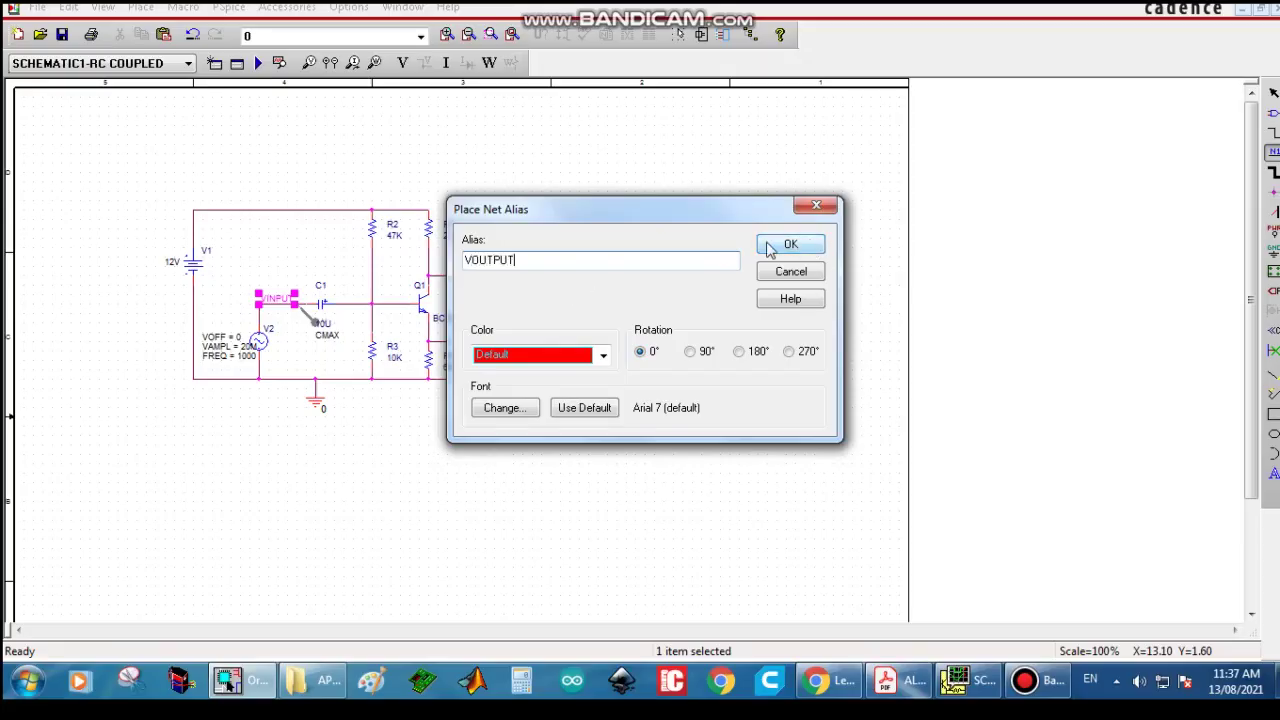
pyautogui.click(769, 249)
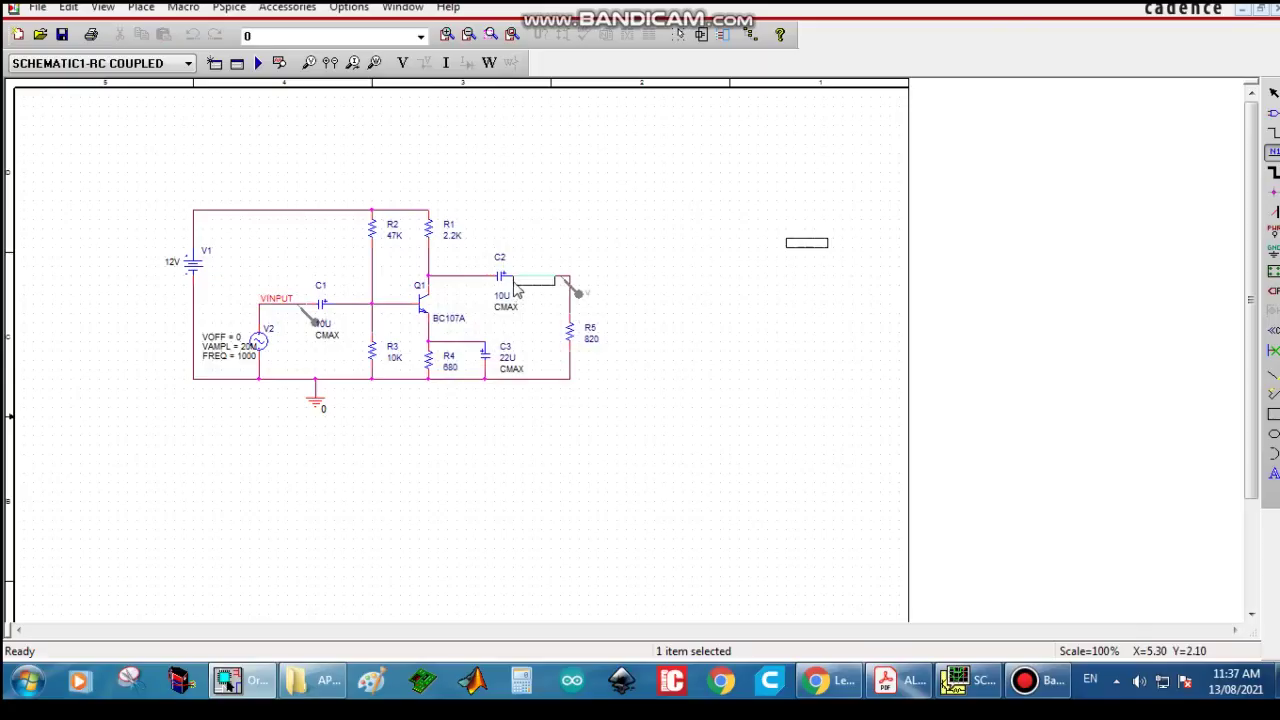
pyautogui.click(517, 284)
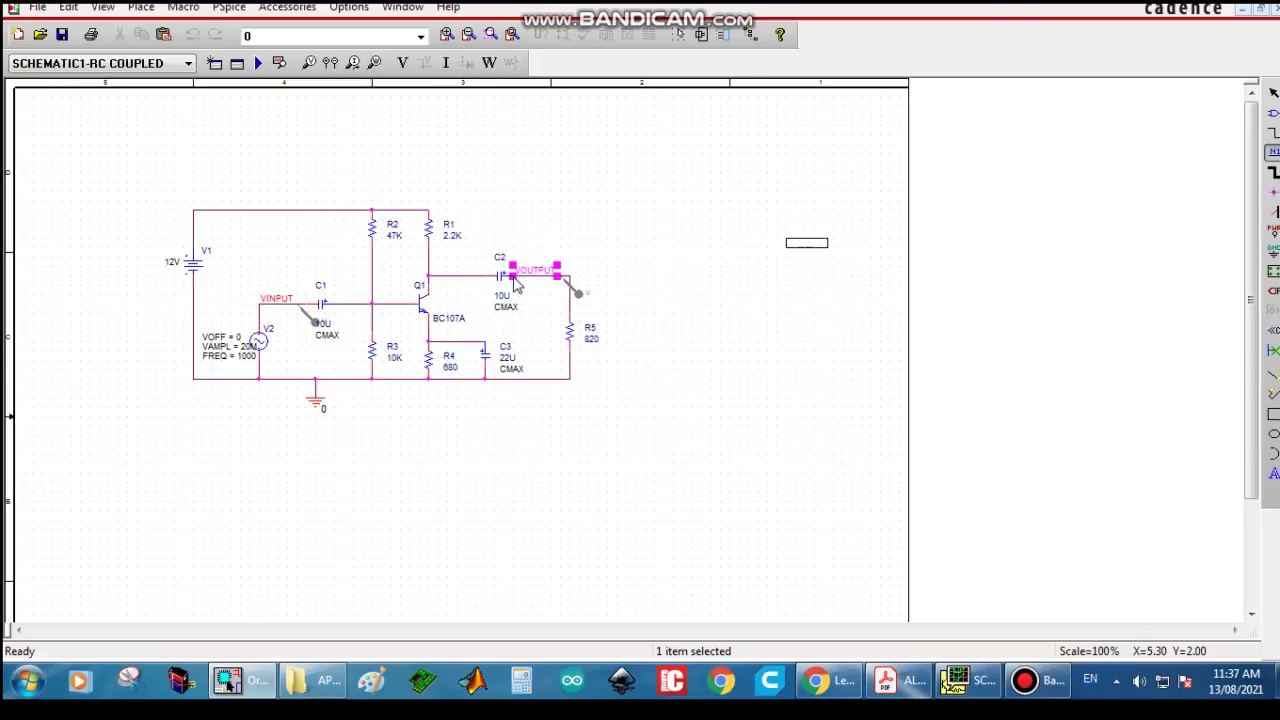
pyautogui.press('Escape')
pyautogui.click(743, 400)
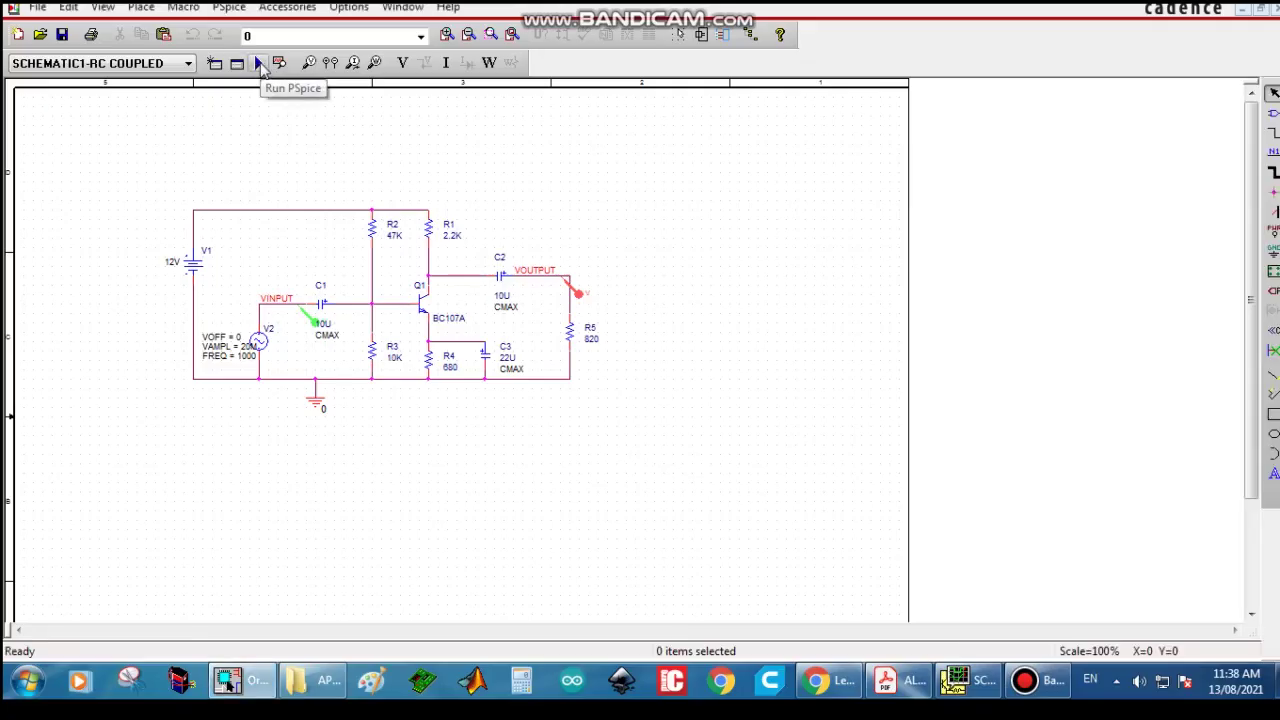
# Step: Run the RC COUPLED simulation and add an empty plot to its waveform window in PSpice A/D
pyautogui.moveTo(955, 680)
pyautogui.click(862, 610)
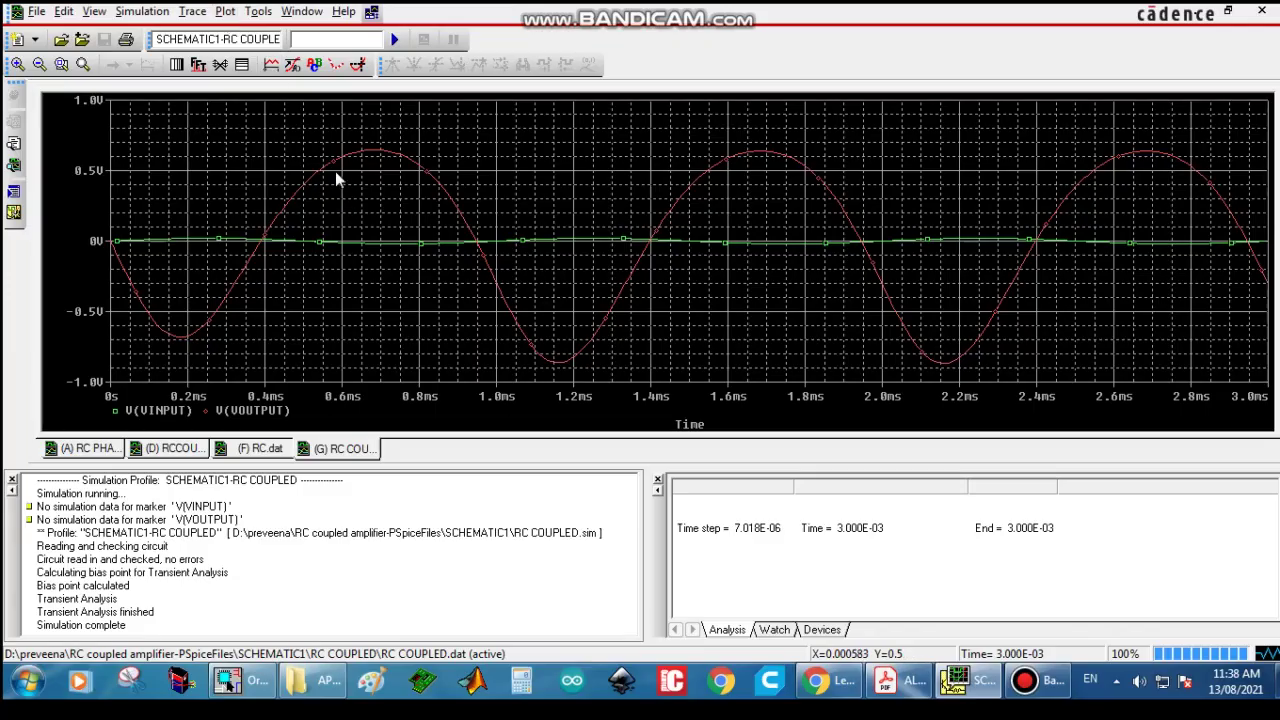
pyautogui.click(224, 12)
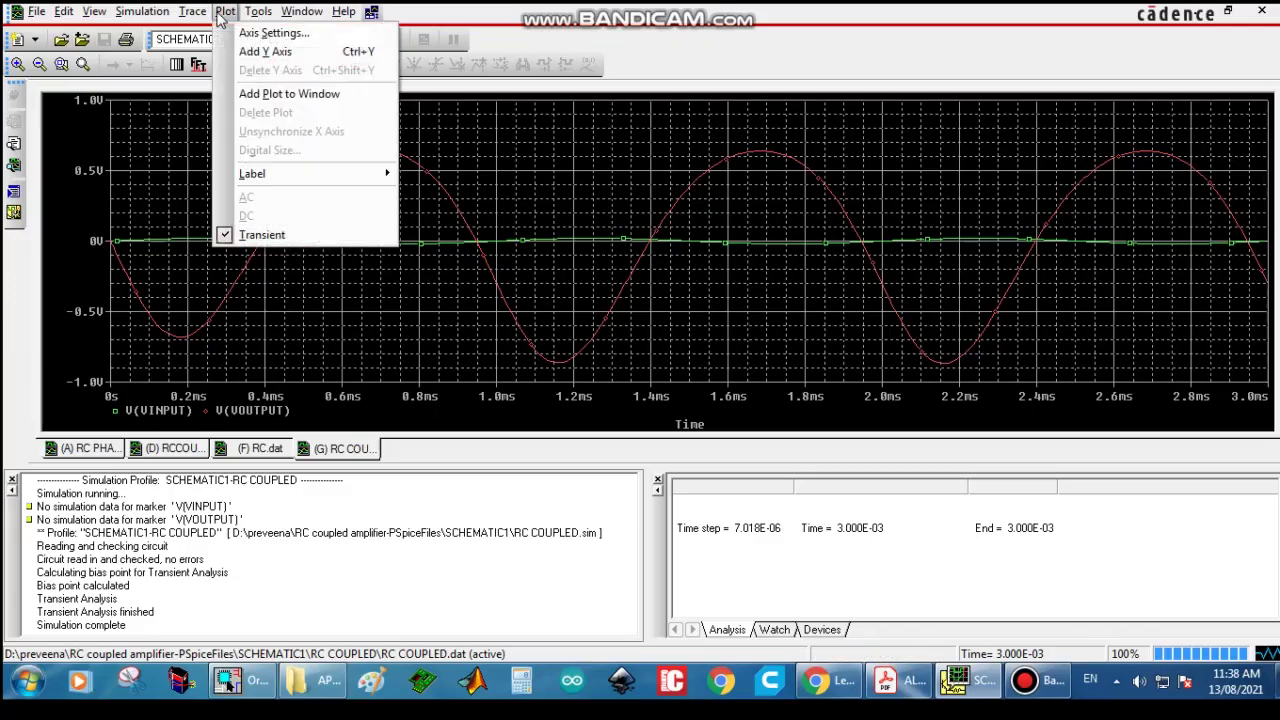
pyautogui.click(309, 94)
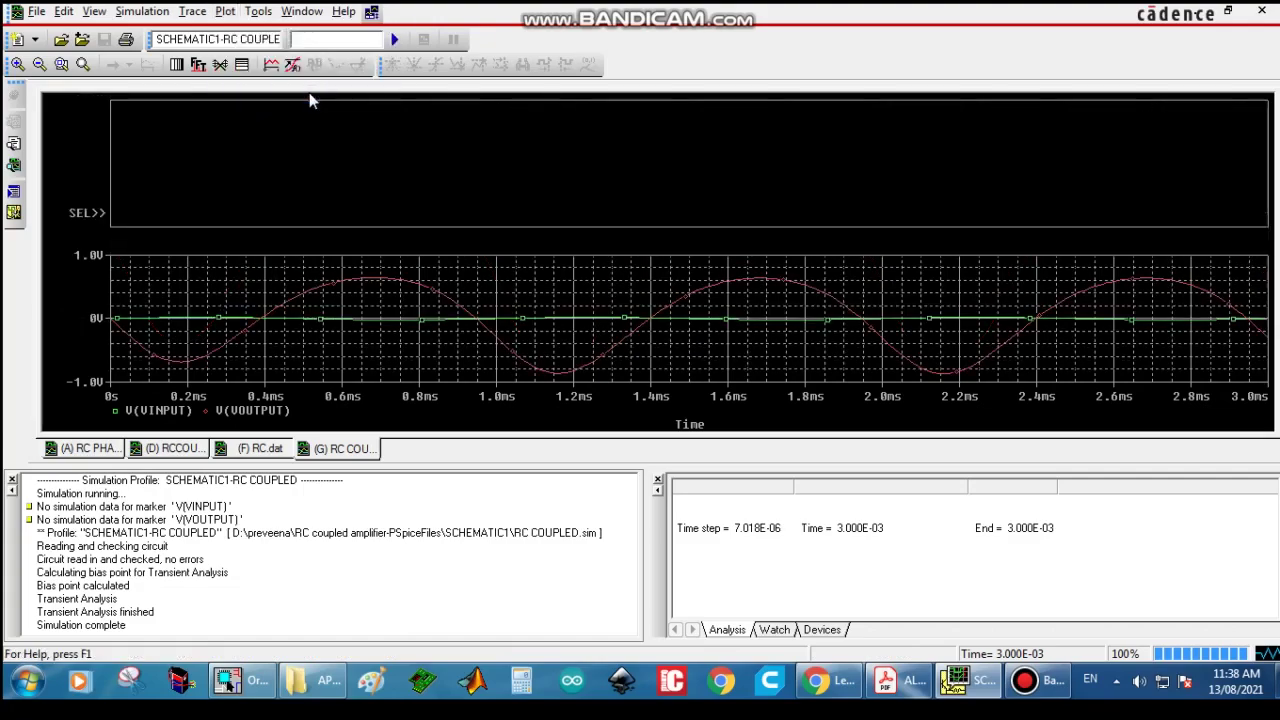
# Step: Add the V(VINPUT) trace to the empty plot and remove V(VINPUT) from the plot it shares with V(VOUTPUT)
pyautogui.click(190, 11)
pyautogui.click(209, 35)
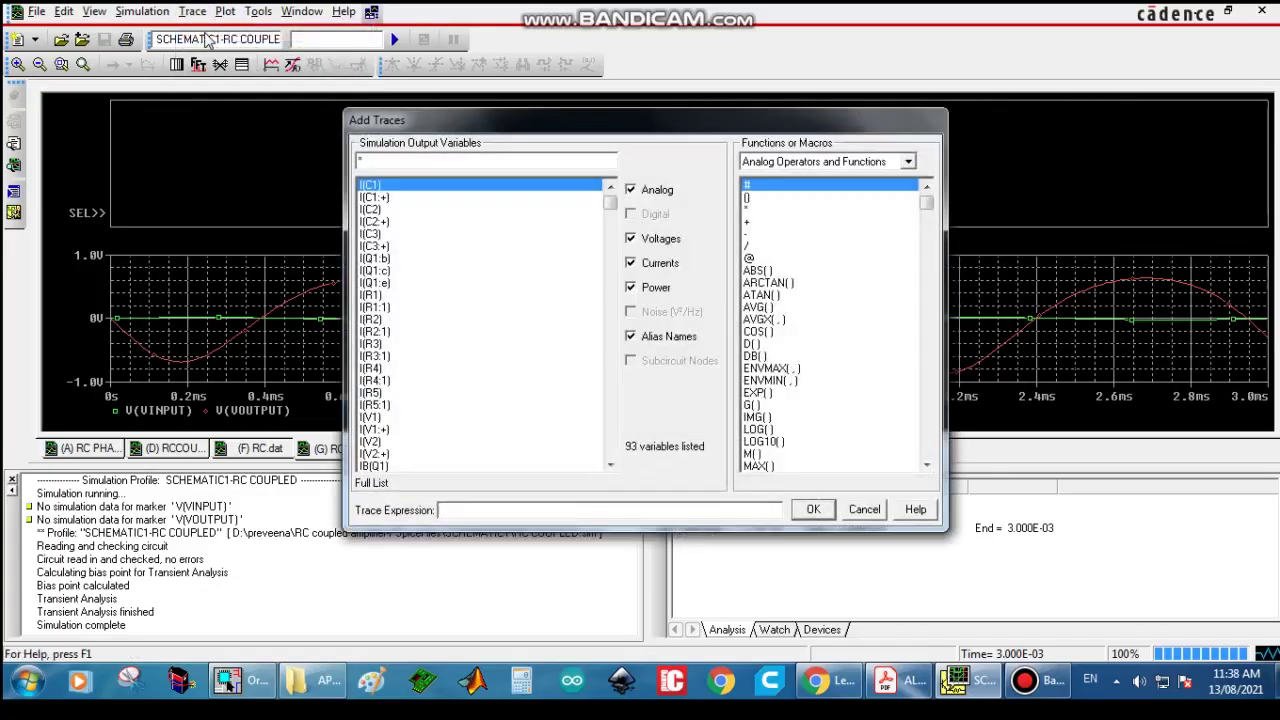
pyautogui.moveTo(608, 205); pyautogui.dragTo(608, 352)
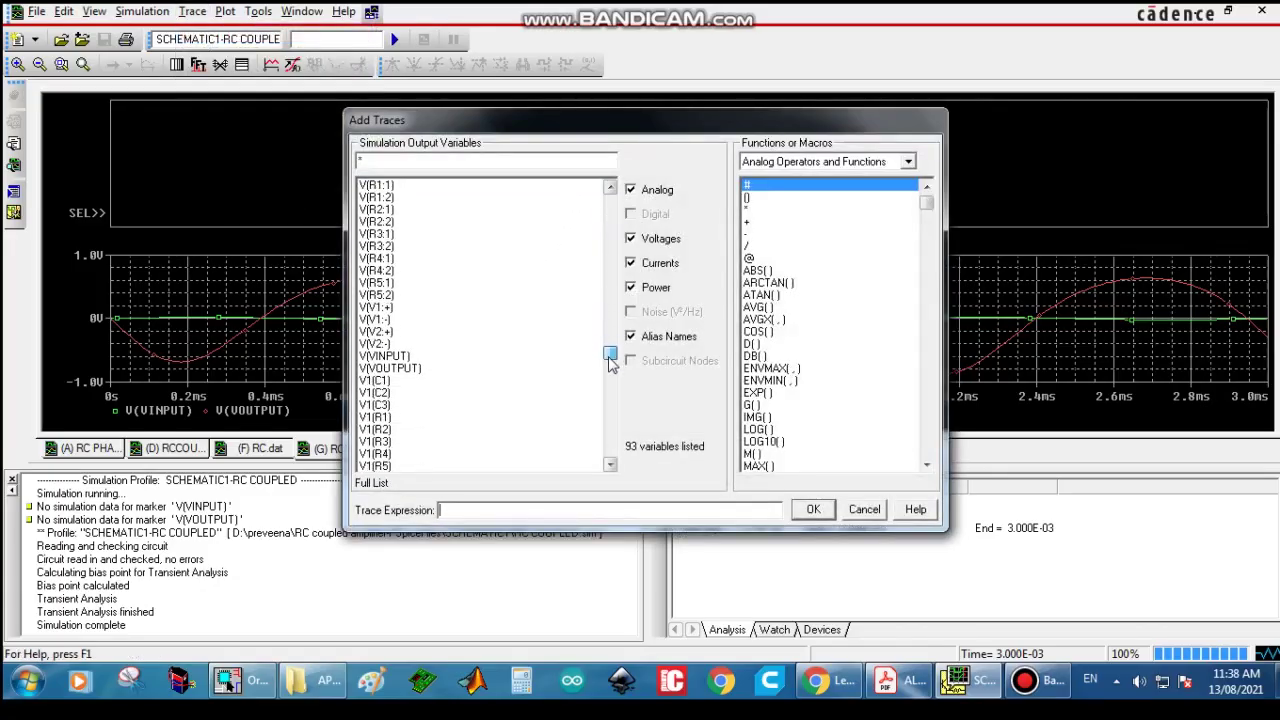
pyautogui.click(400, 356)
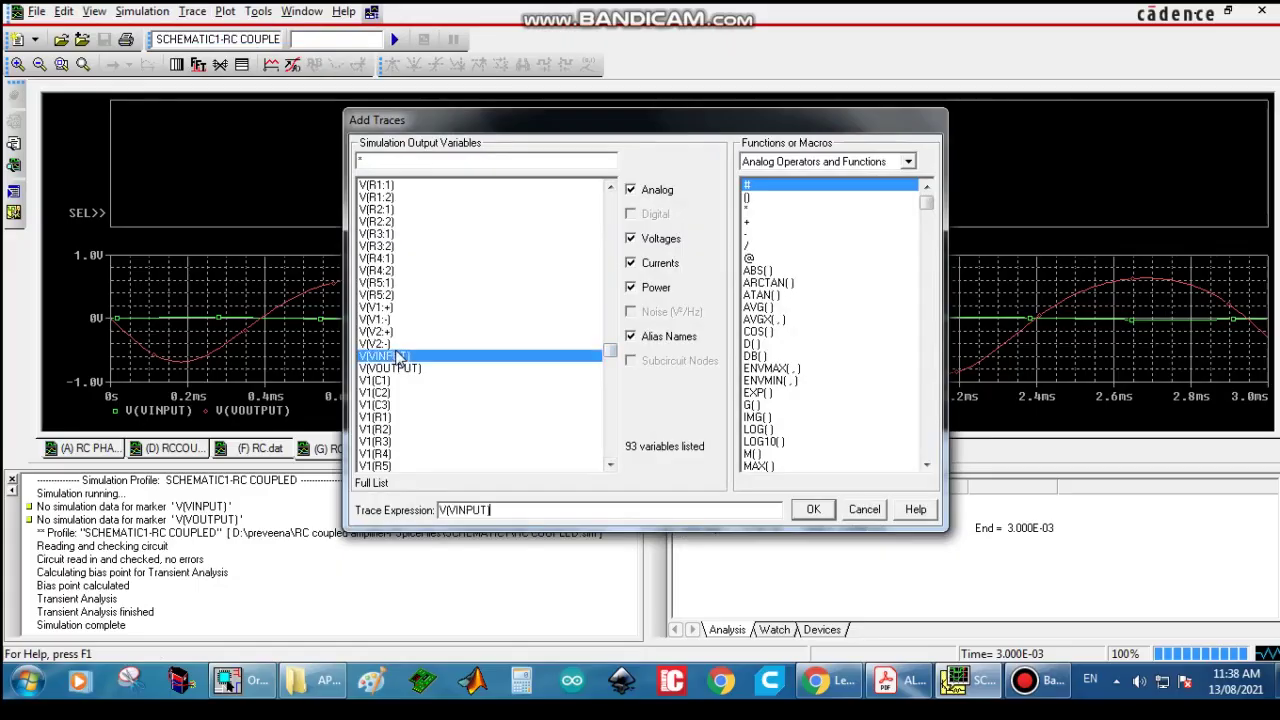
pyautogui.click(812, 510)
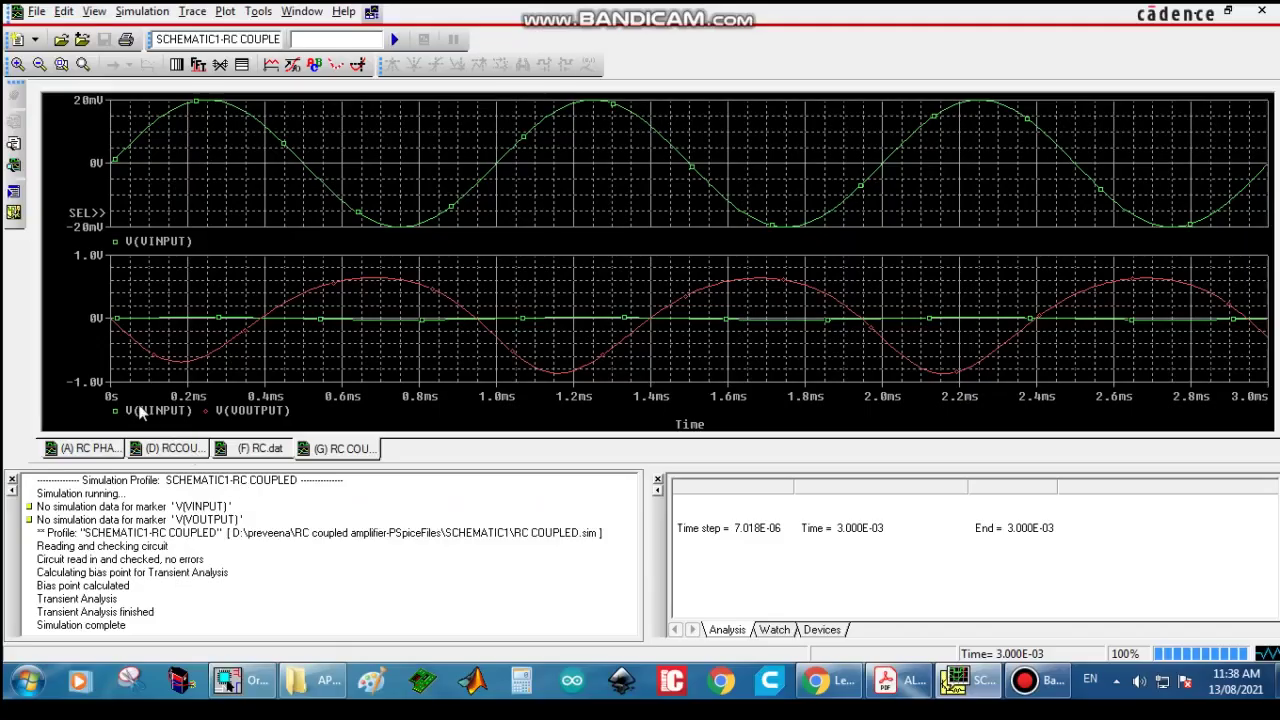
pyautogui.press('Delete')
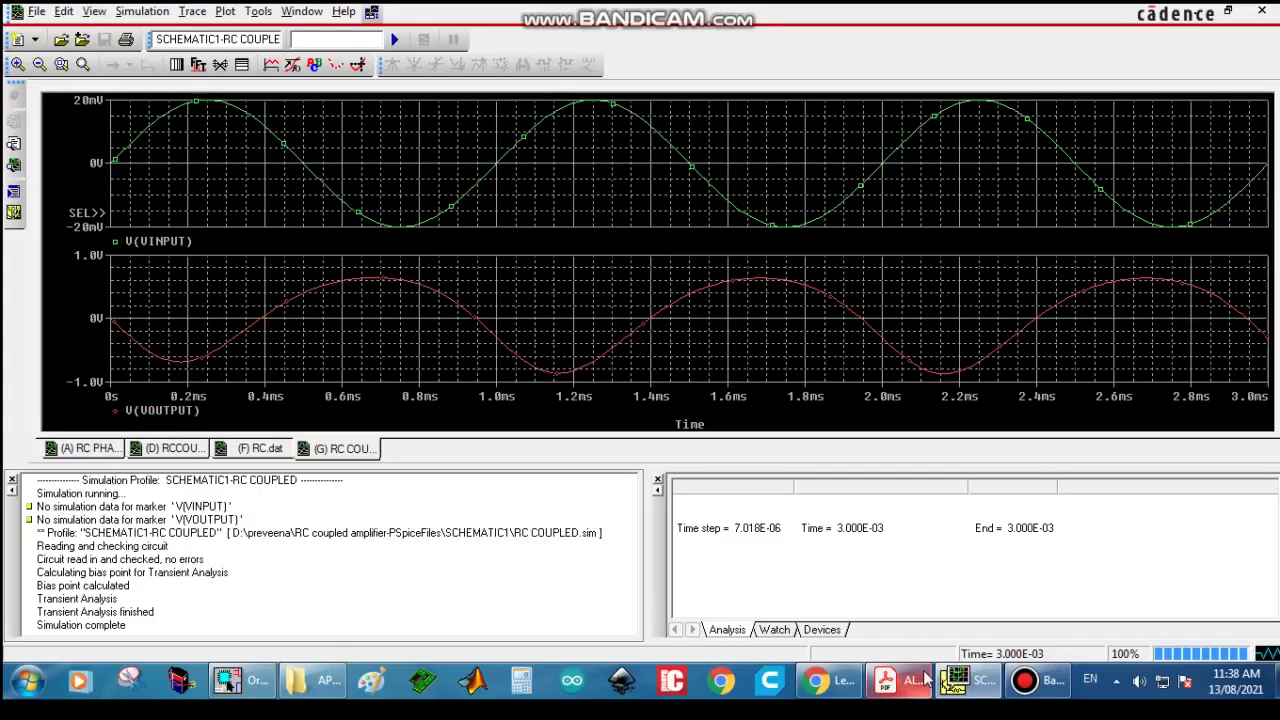
# Step: Delete the sinusoidal source V2 from the amplifier schematic in OrCAD Capture
pyautogui.moveTo(925, 680)
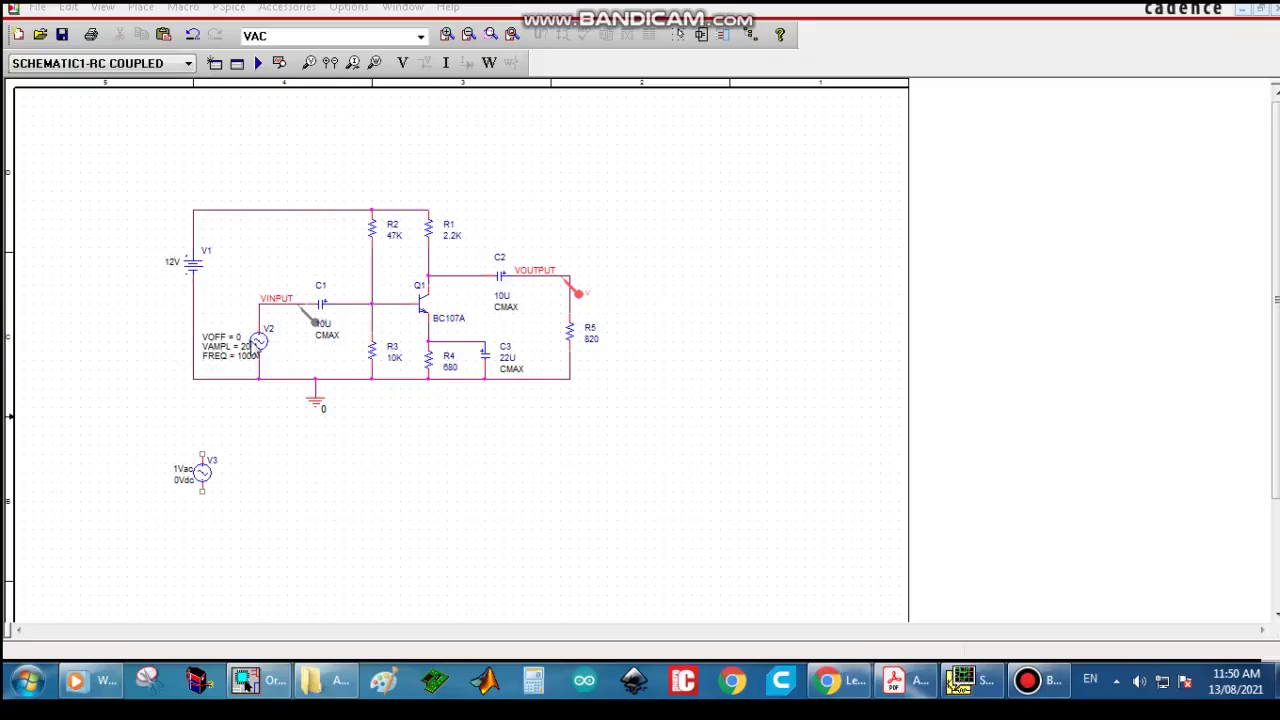
pyautogui.doubleClick(255, 345)
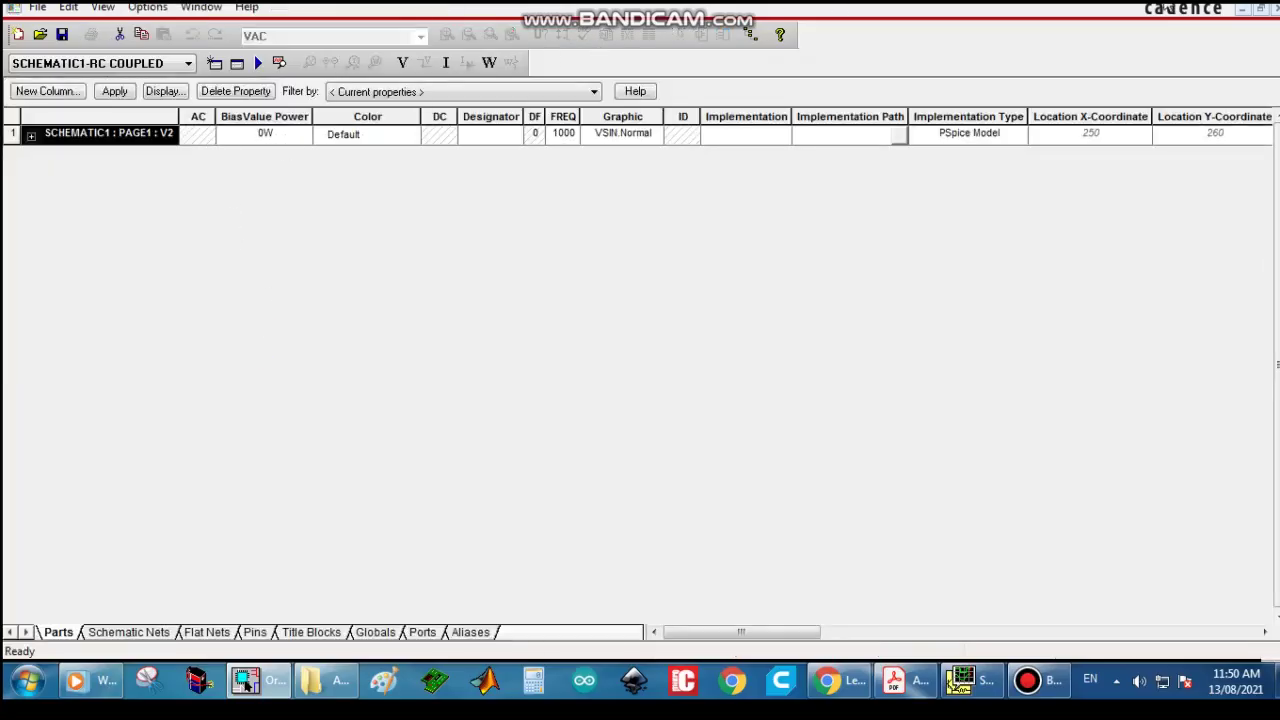
pyautogui.click(1275, 8)
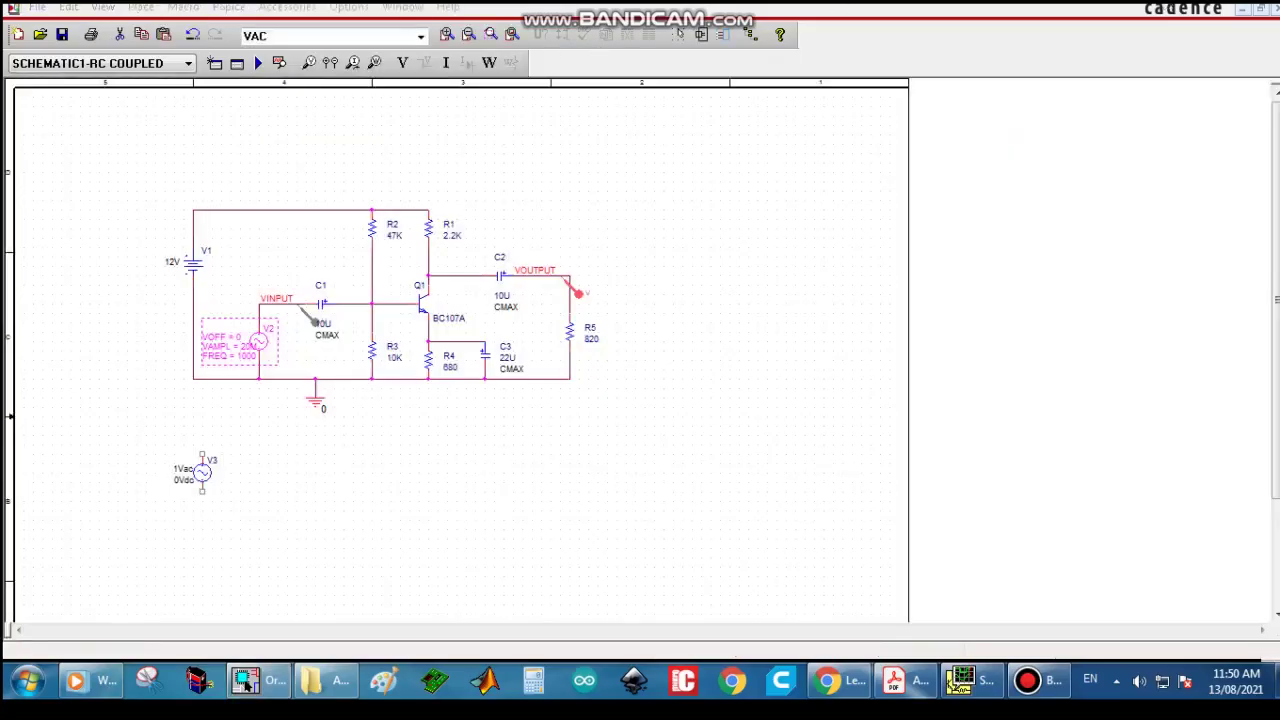
pyautogui.rightClick(244, 338)
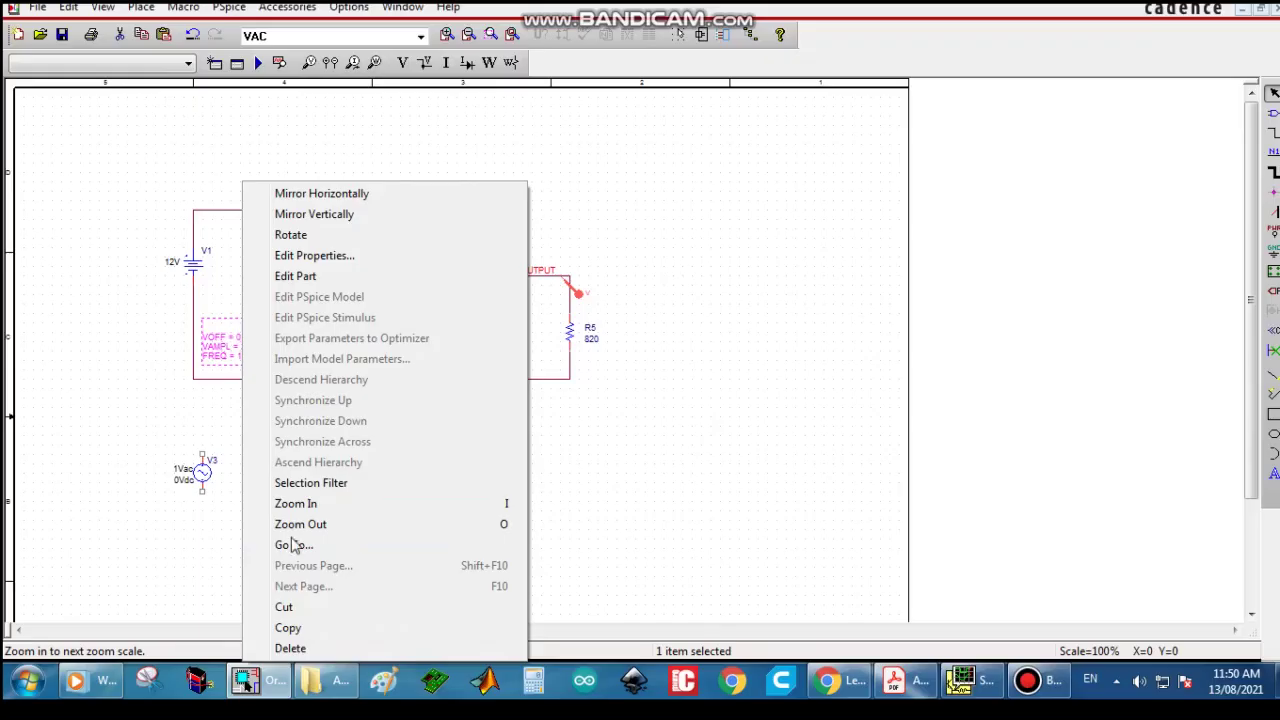
pyautogui.click(298, 649)
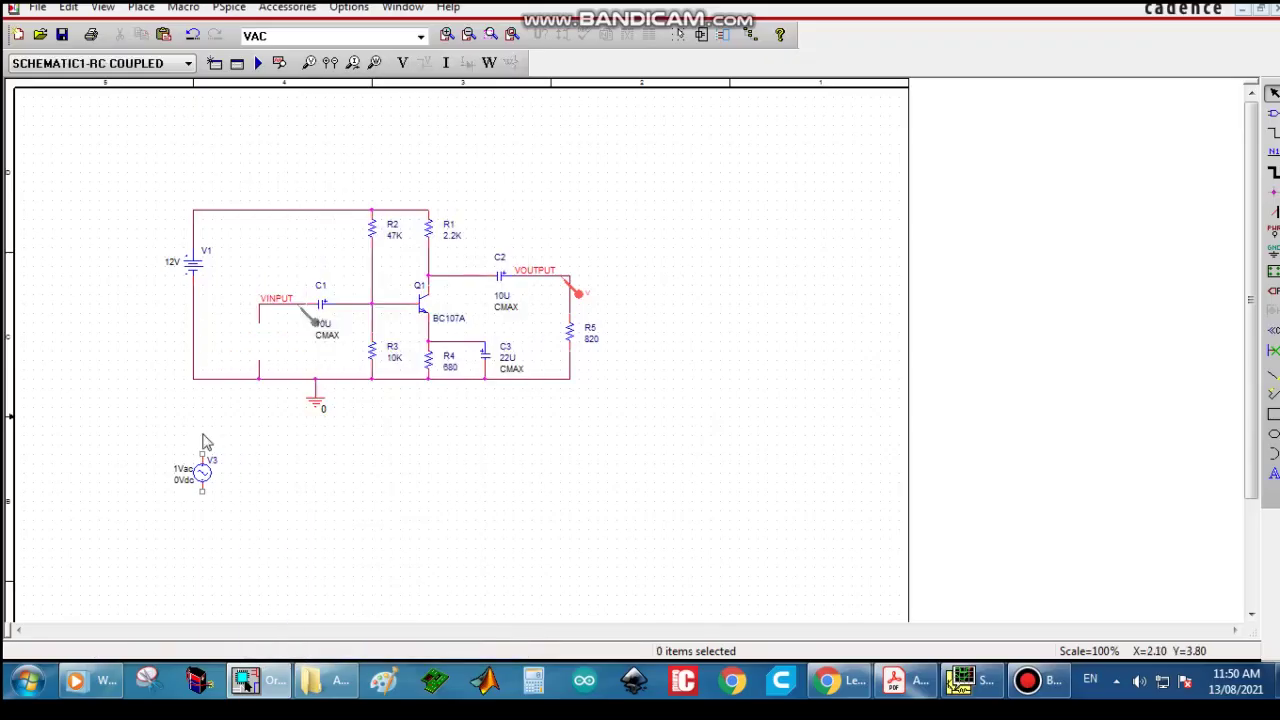
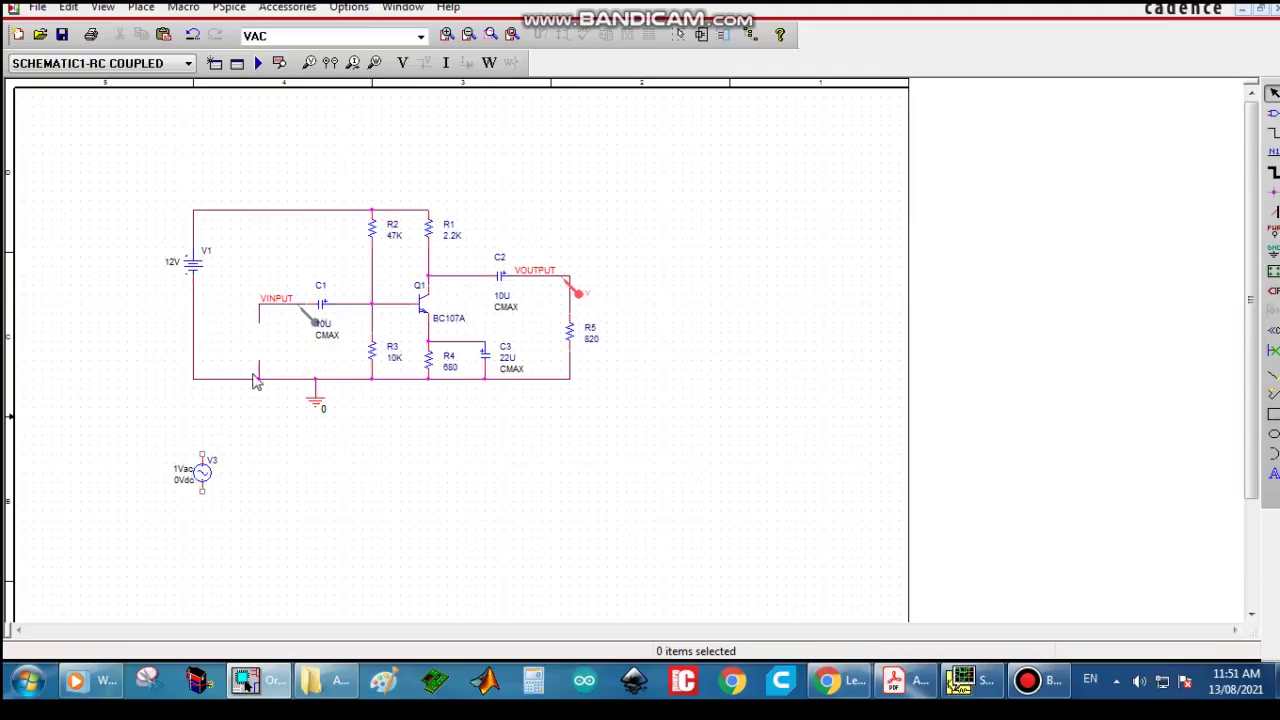
pyautogui.rightClick(259, 318)
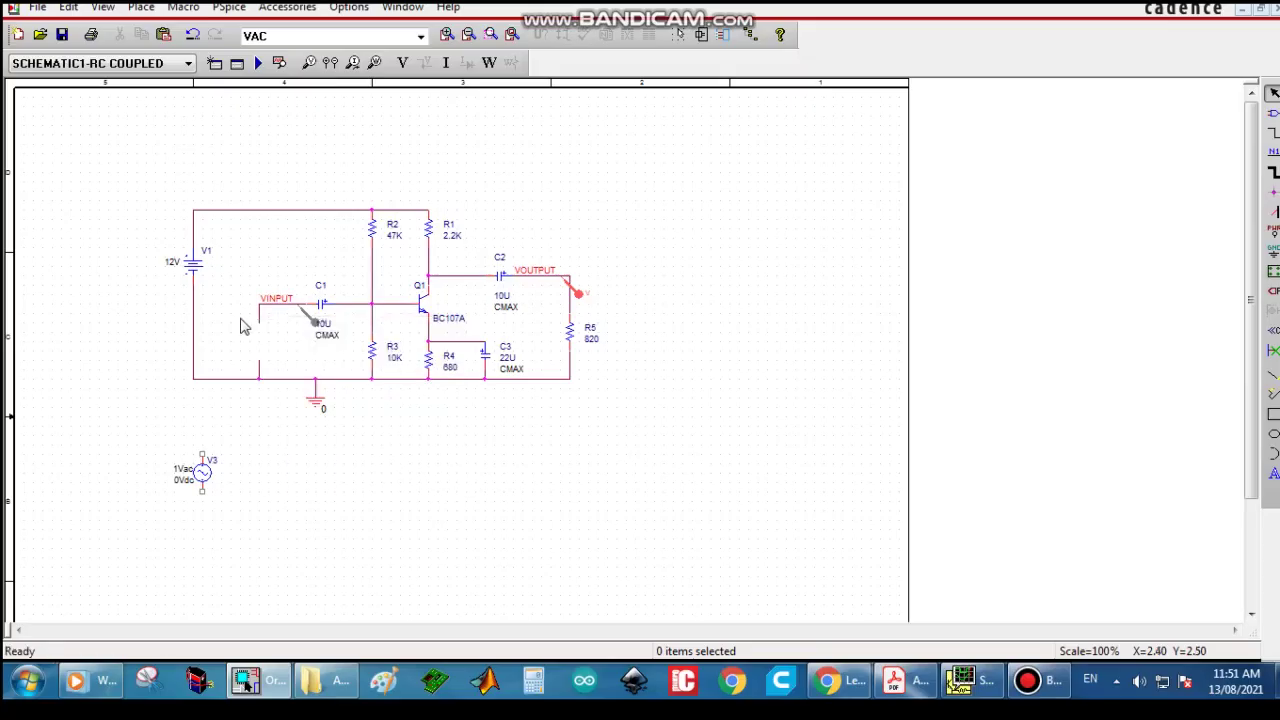
pyautogui.click(246, 326)
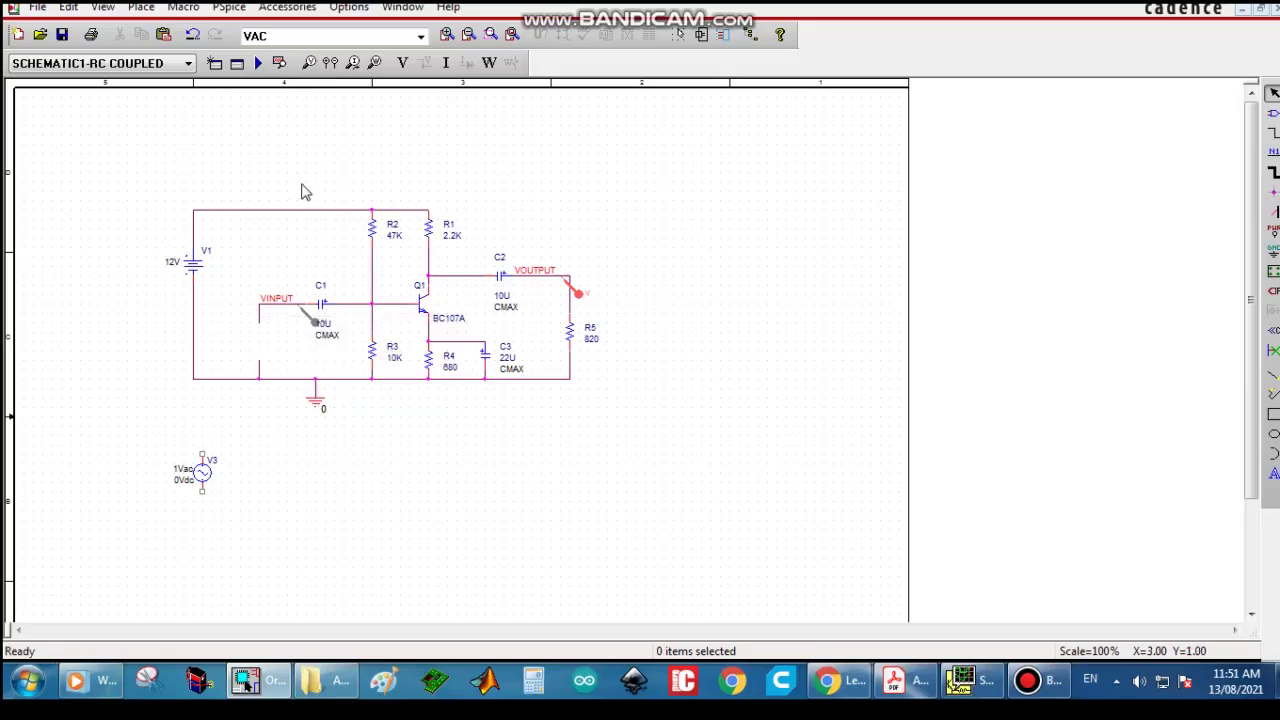
pyautogui.click(228, 8)
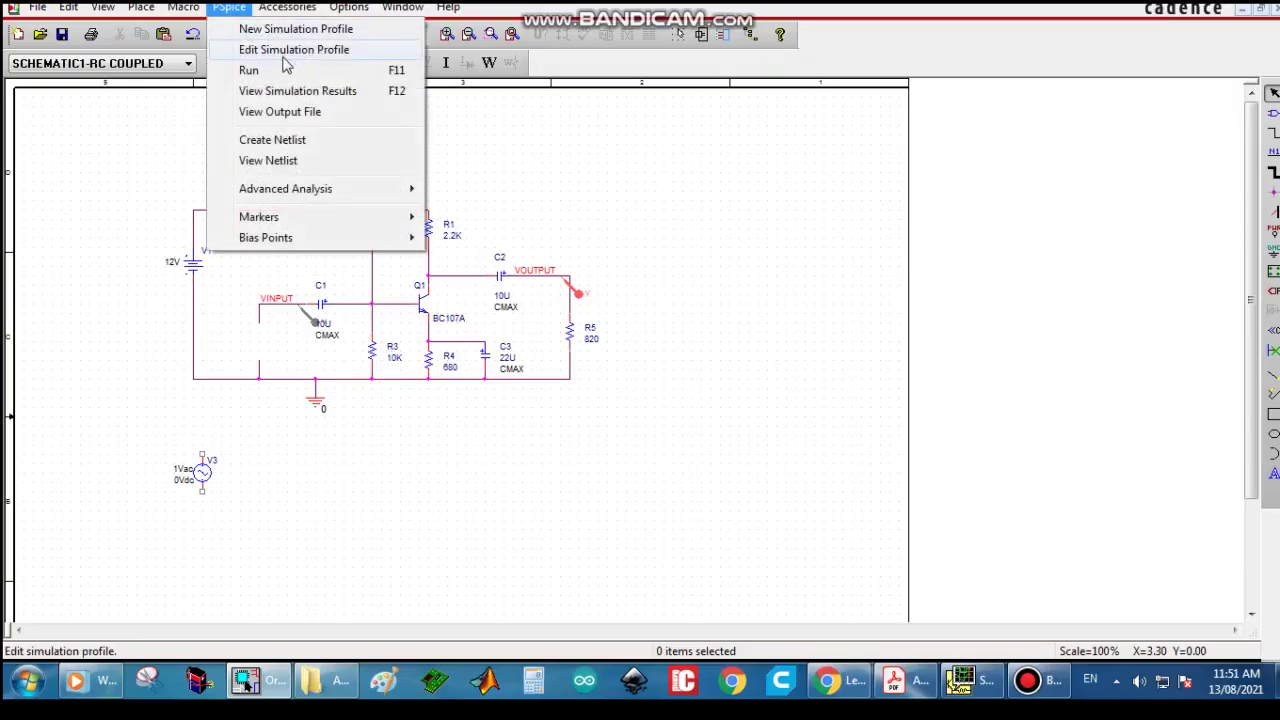
pyautogui.click(280, 54)
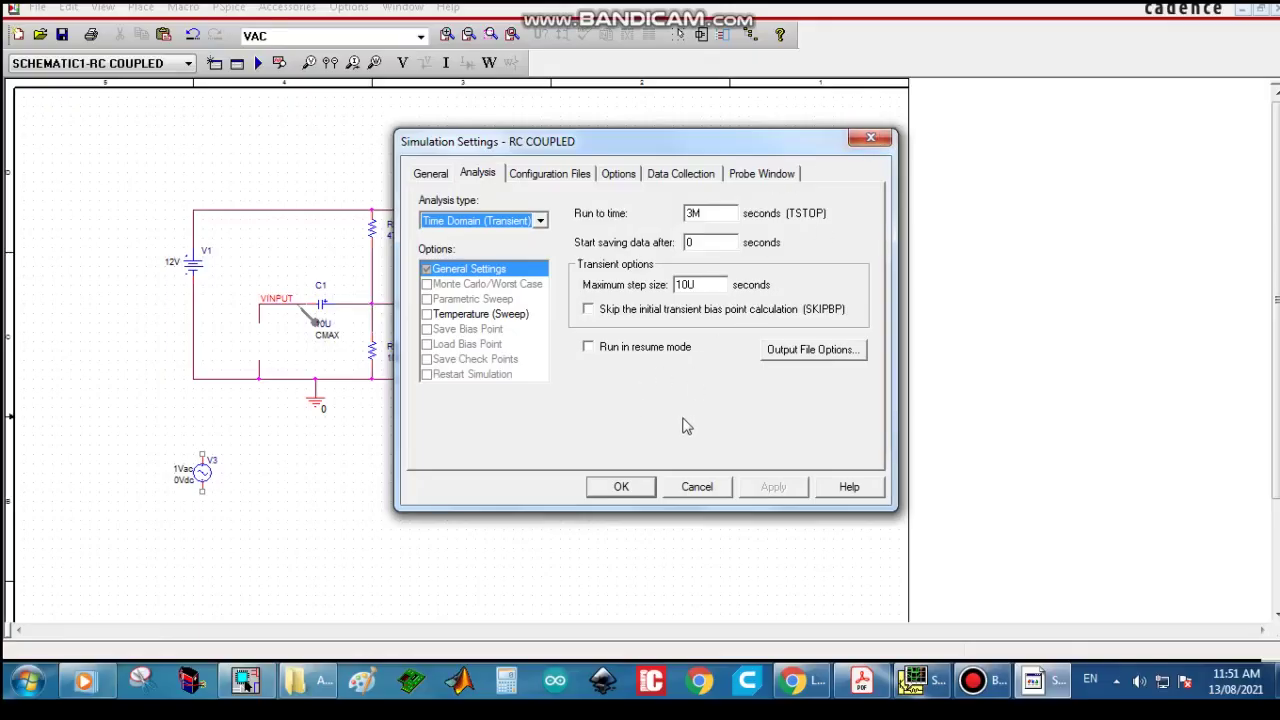
pyautogui.click(697, 487)
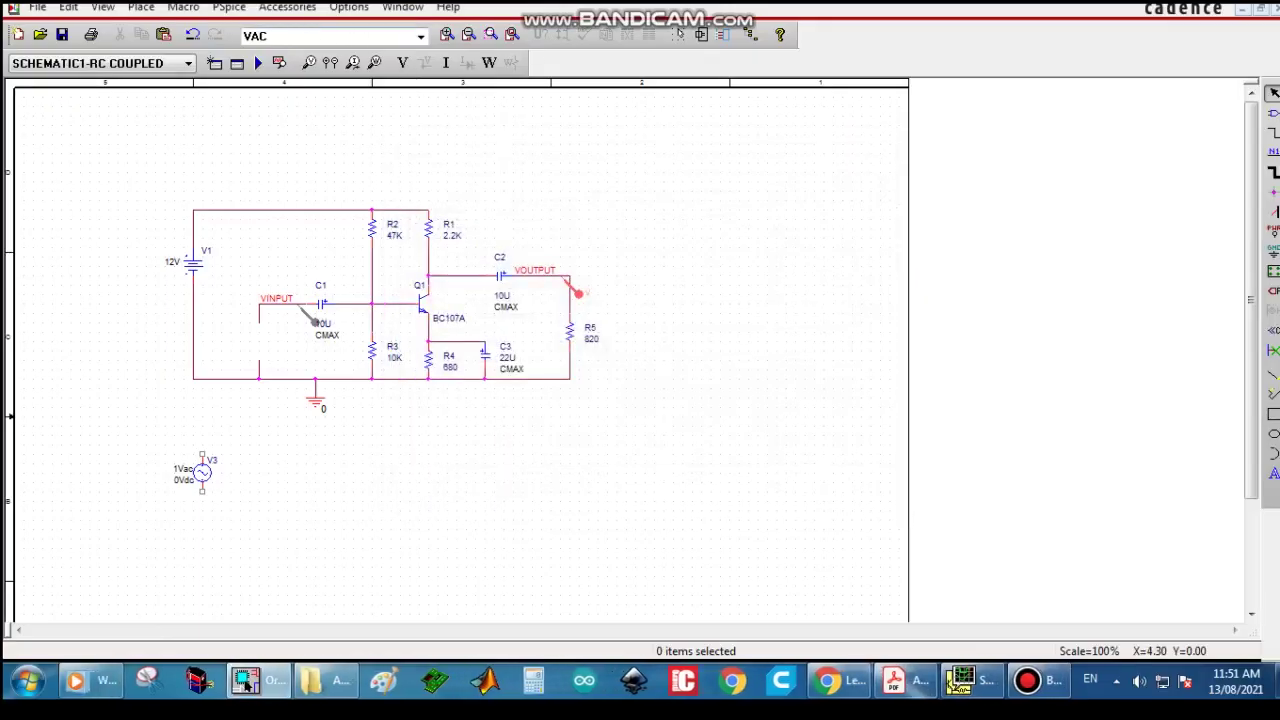
# Step: Delete the two vertical wire stubs left where the source V2 was connected
pyautogui.rightClick(254, 320)
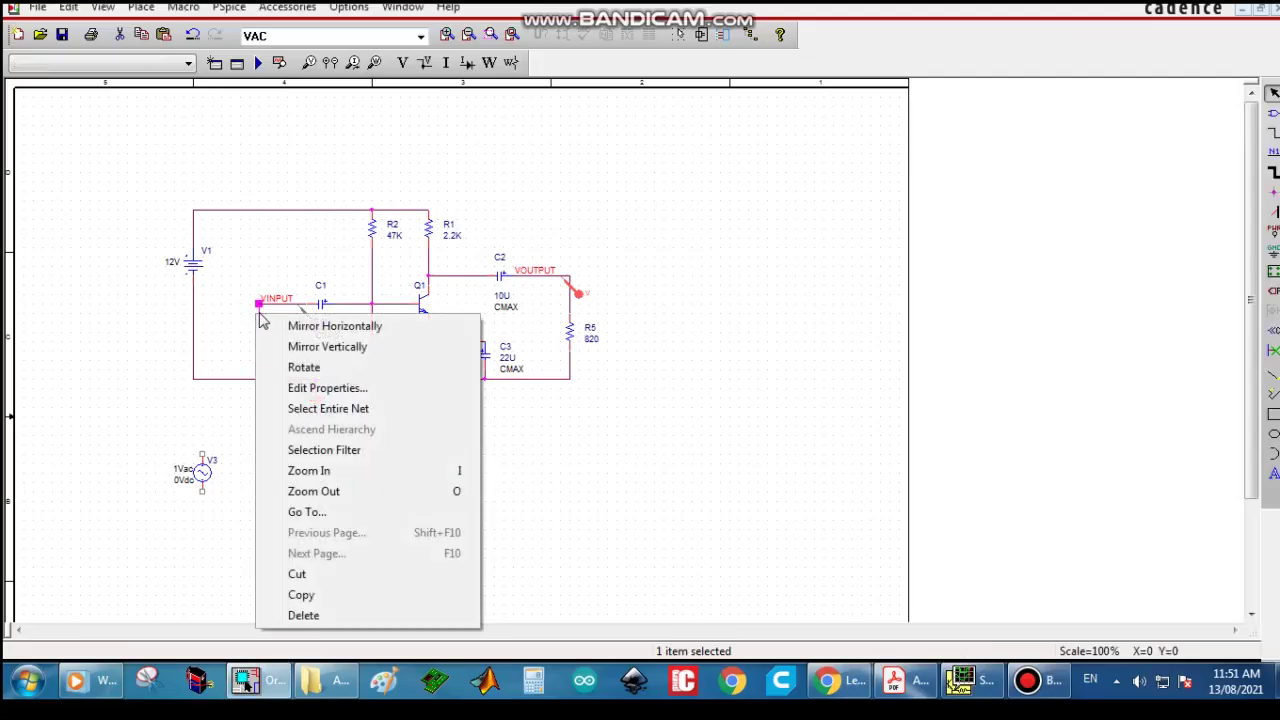
pyautogui.click(304, 615)
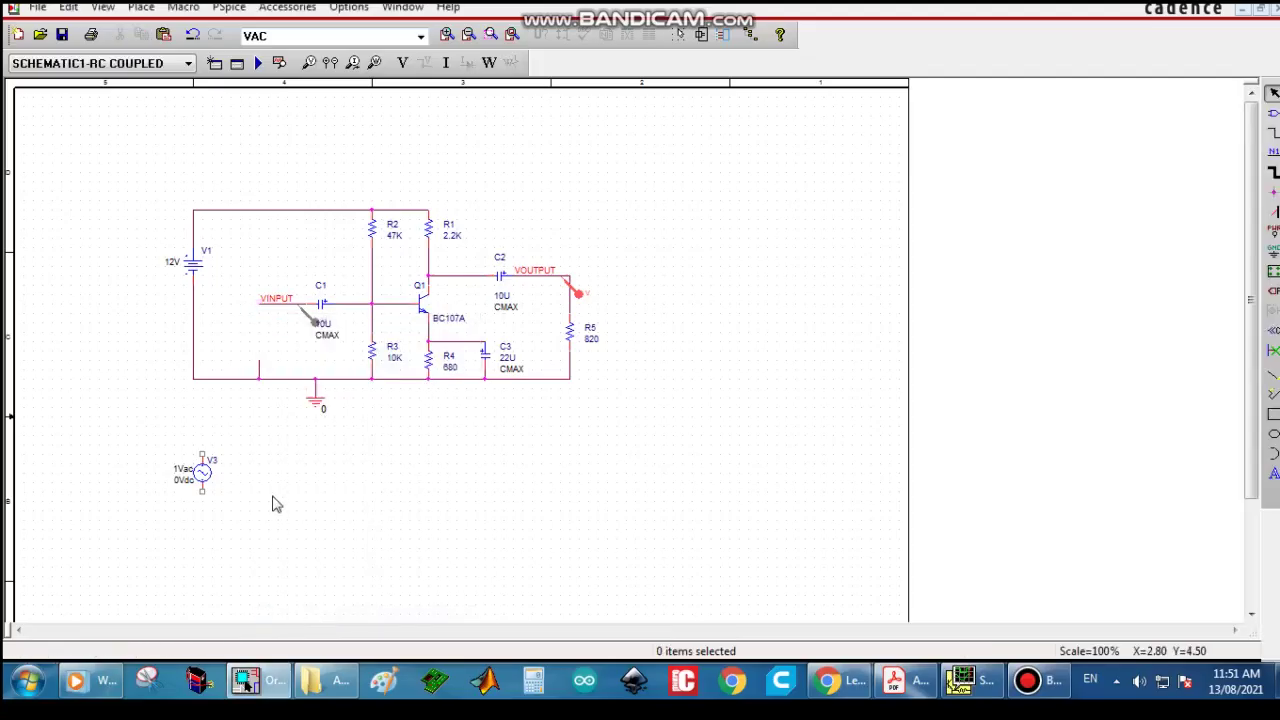
pyautogui.click(258, 370)
pyautogui.rightClick(258, 370)
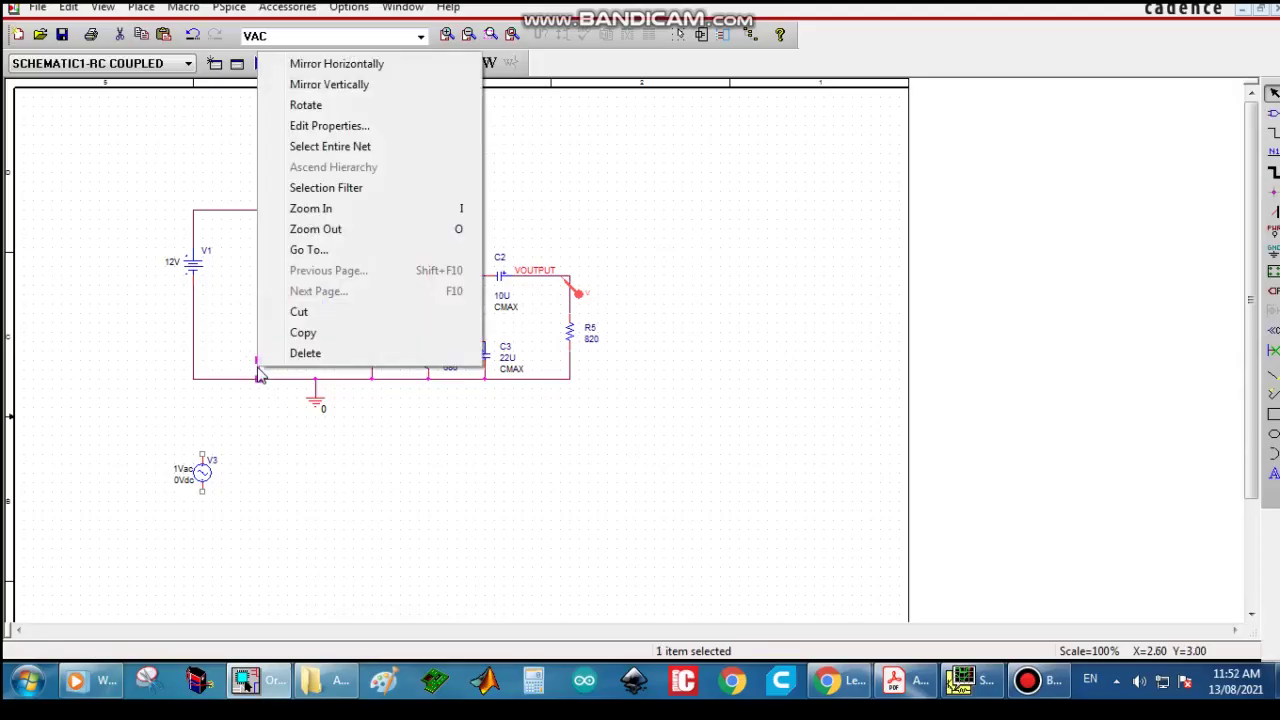
pyautogui.click(262, 373)
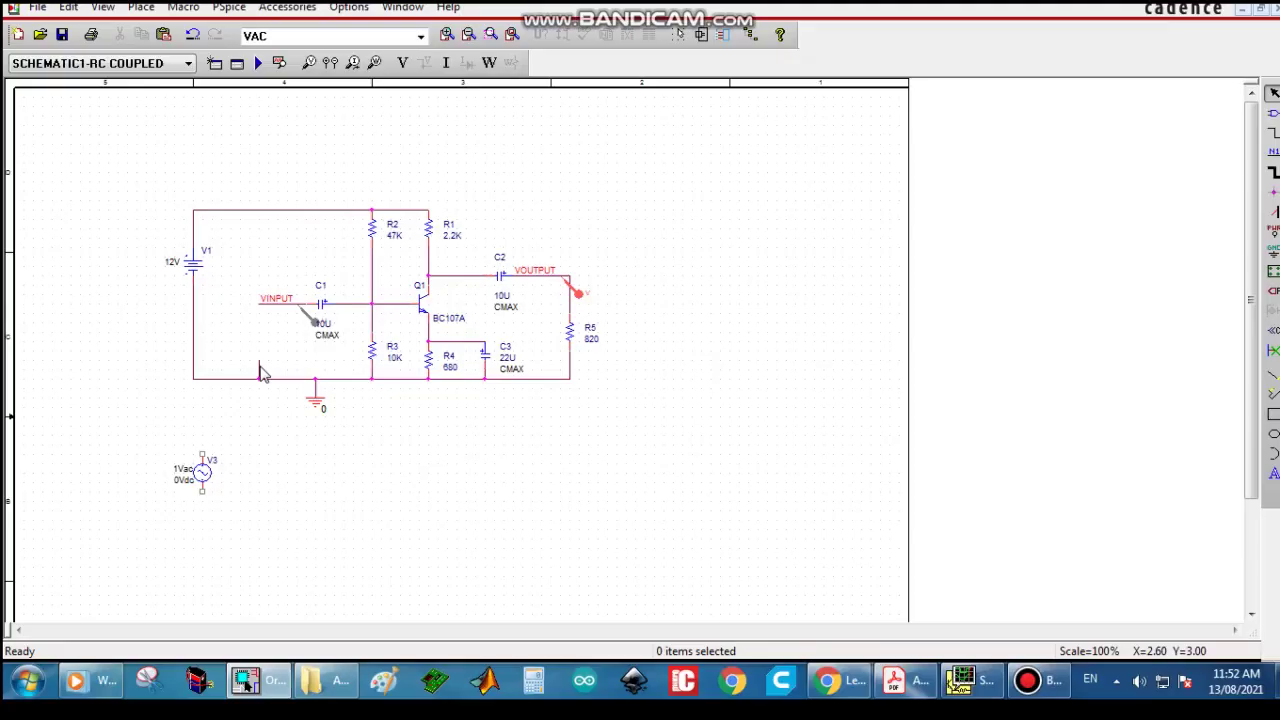
pyautogui.click(262, 373)
pyautogui.rightClick(260, 368)
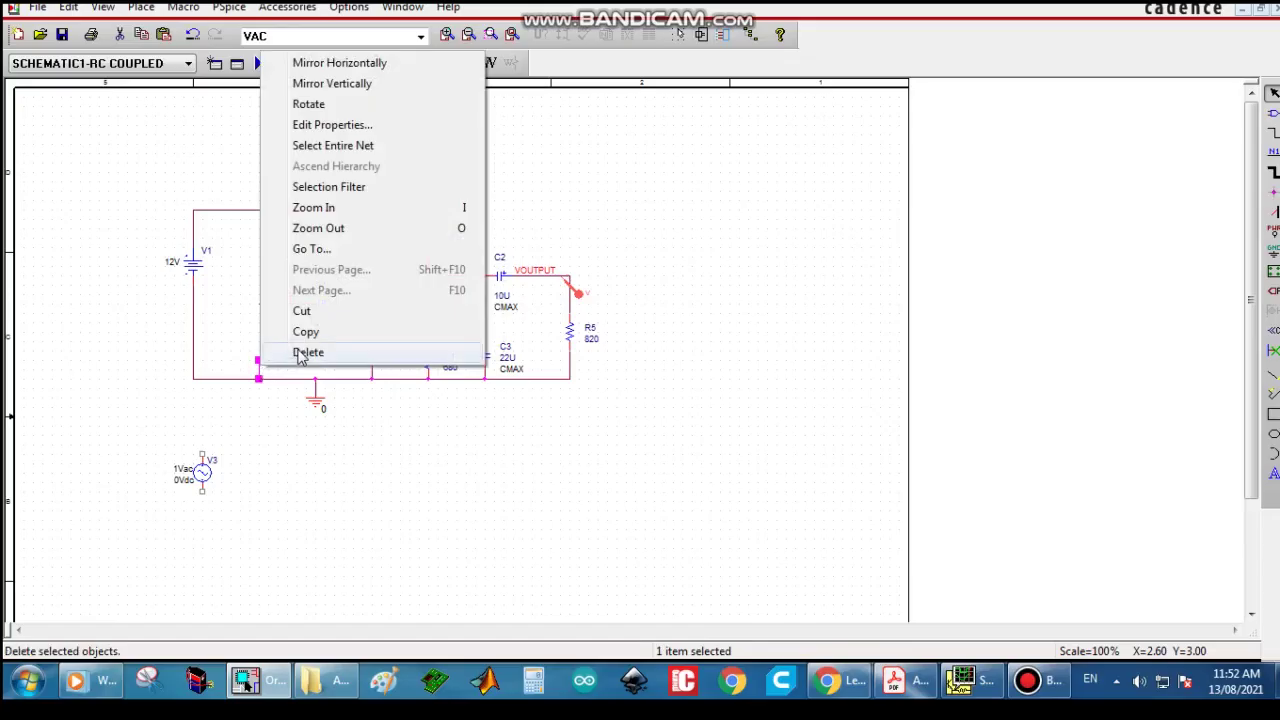
pyautogui.click(305, 353)
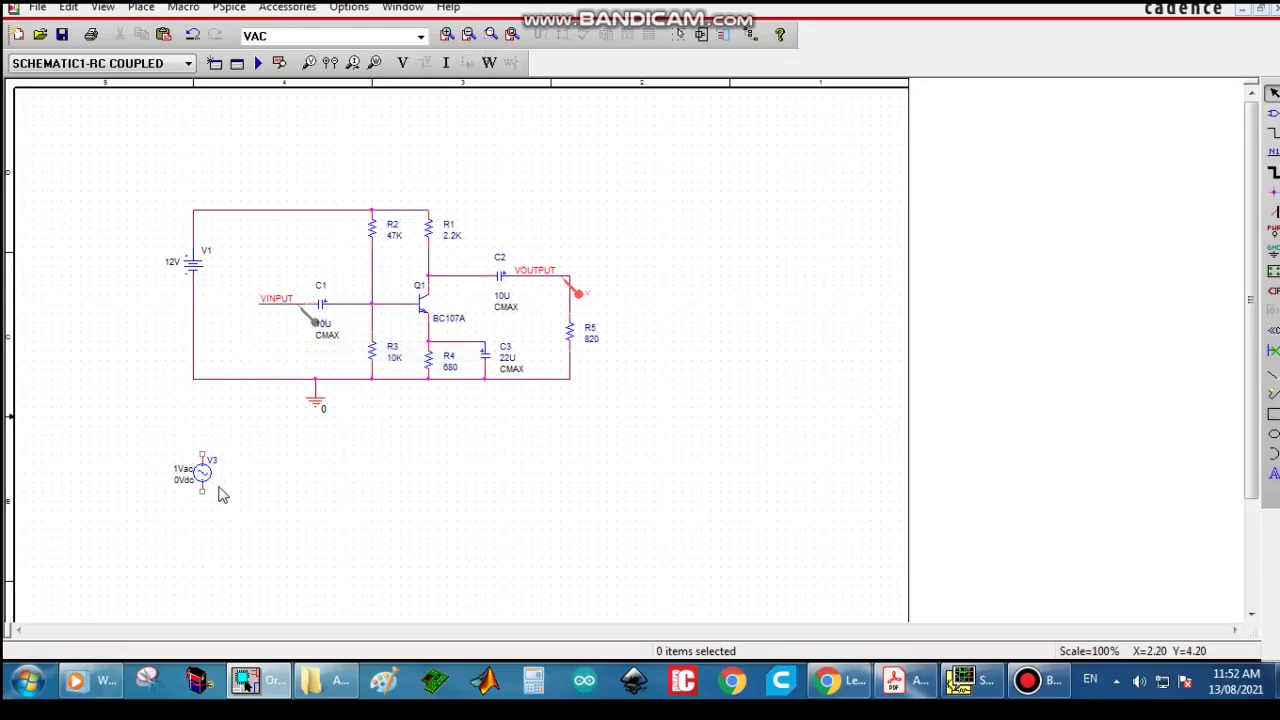
# Step: Move the AC source V3 into the input gap and wire it to the VINPUT wire and the ground rail
pyautogui.moveTo(202, 472); pyautogui.dragTo(250, 350)
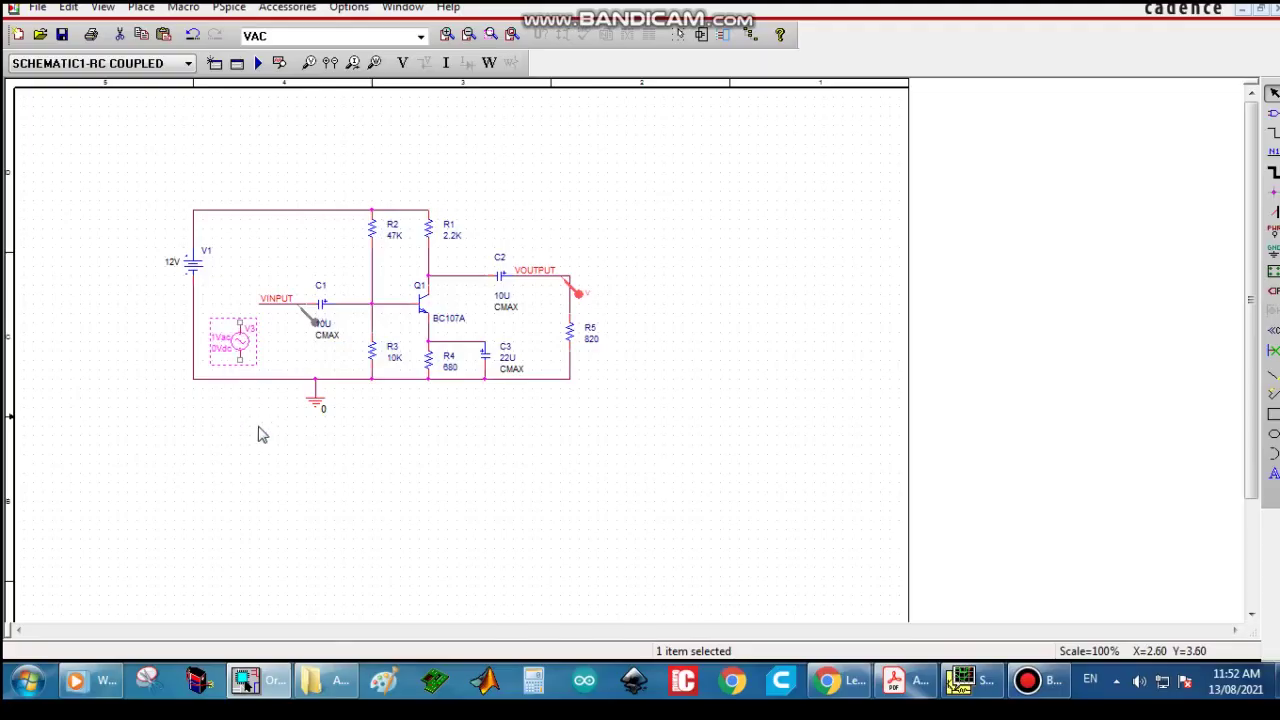
pyautogui.press('w')
pyautogui.click(240, 320)
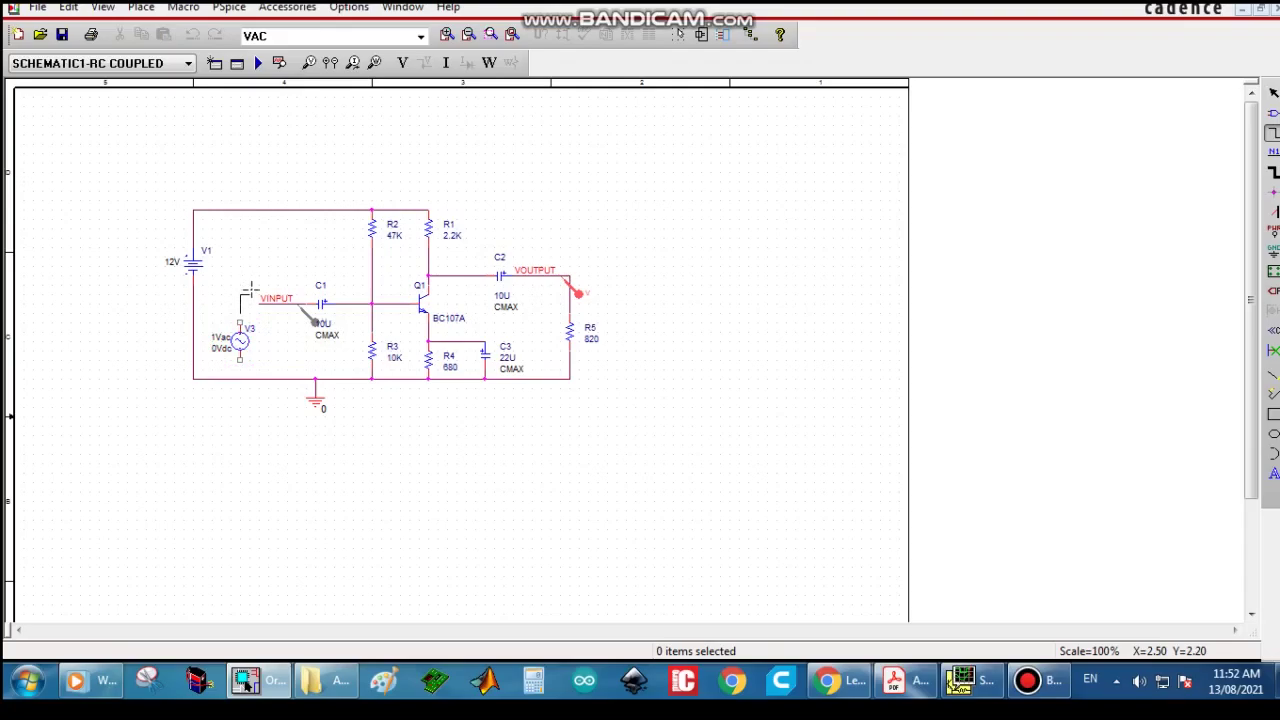
pyautogui.click(258, 302)
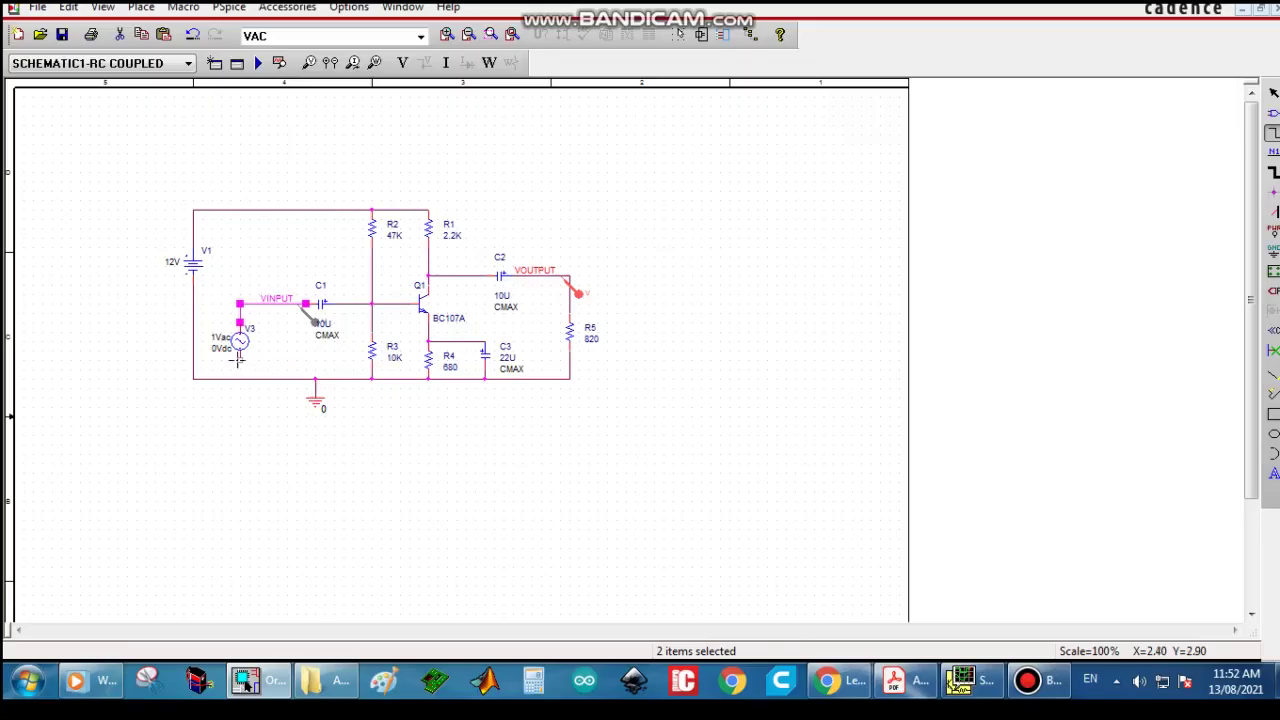
pyautogui.click(240, 357)
pyautogui.click(240, 378)
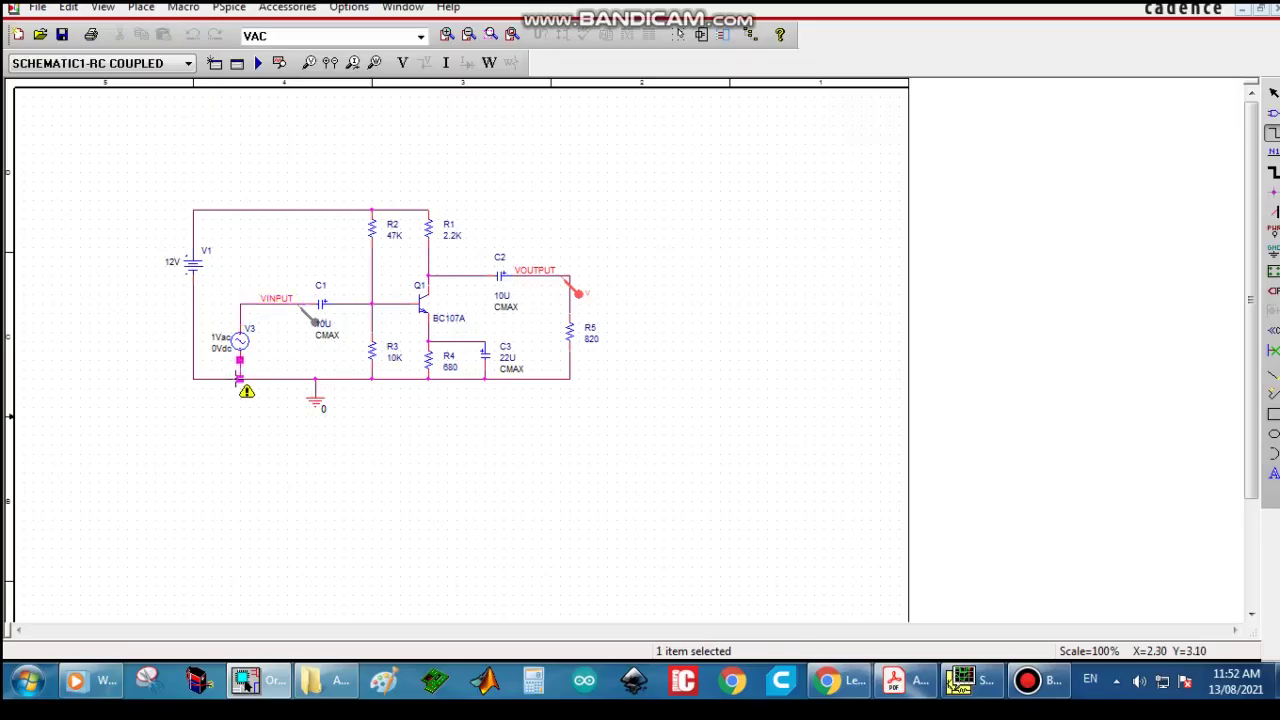
pyautogui.click(240, 444)
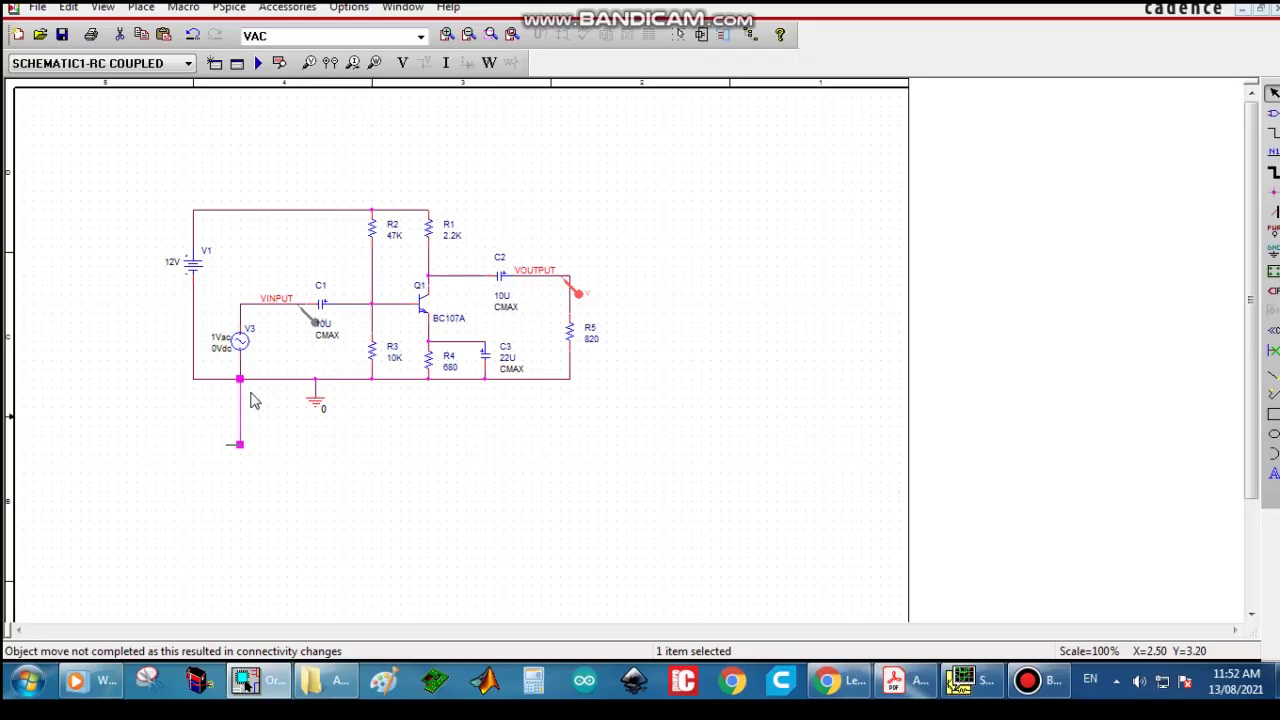
pyautogui.rightClick(238, 408)
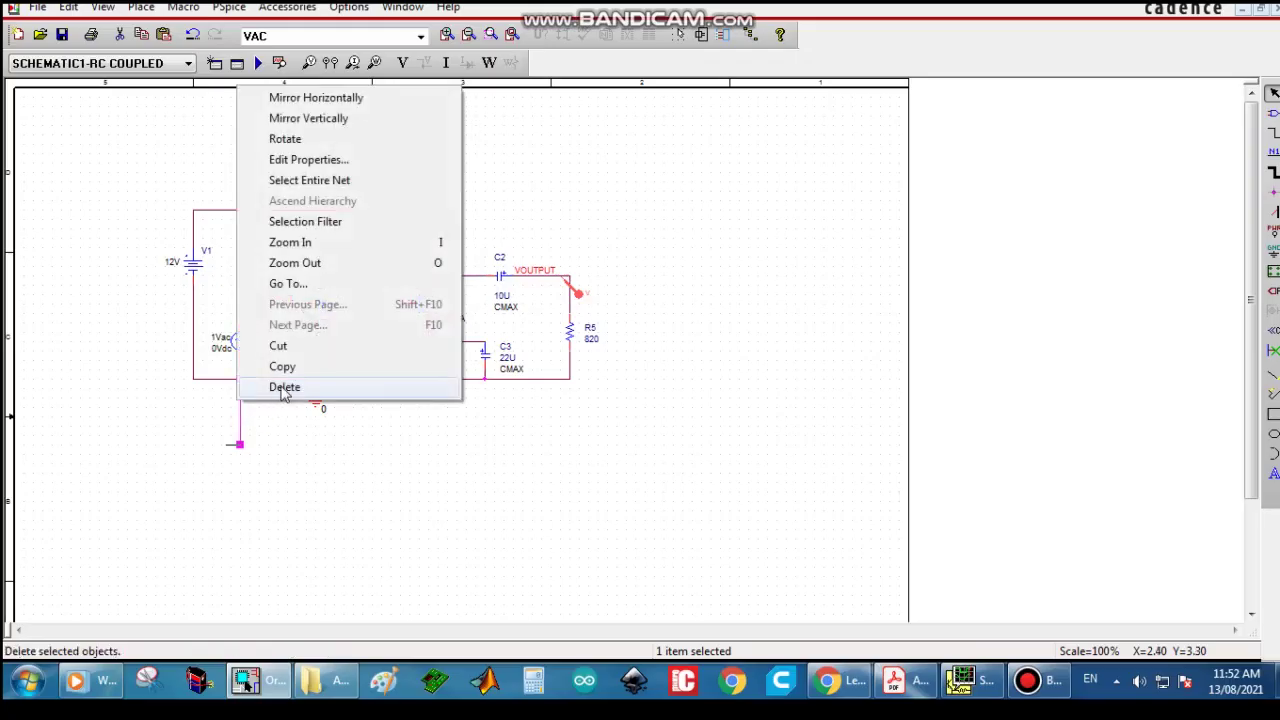
pyautogui.click(279, 387)
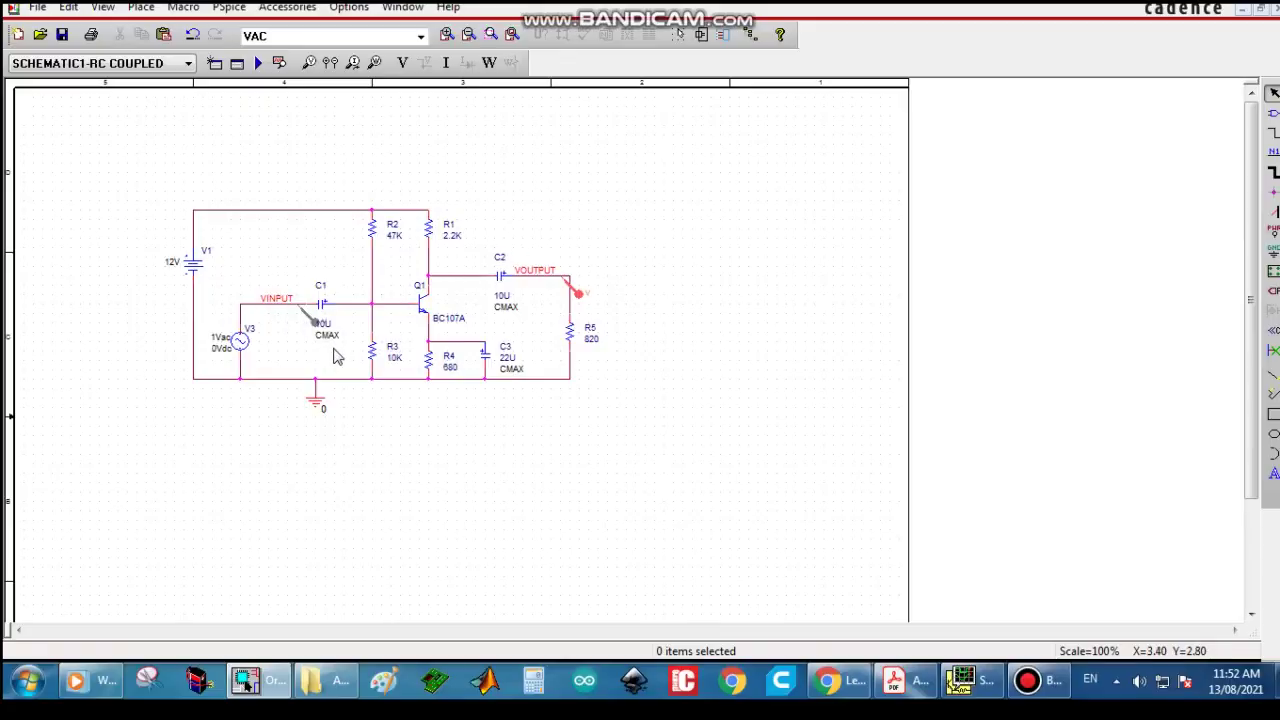
# Step: Set the AC magnitude of source V3 to 10
pyautogui.doubleClick(222, 342)
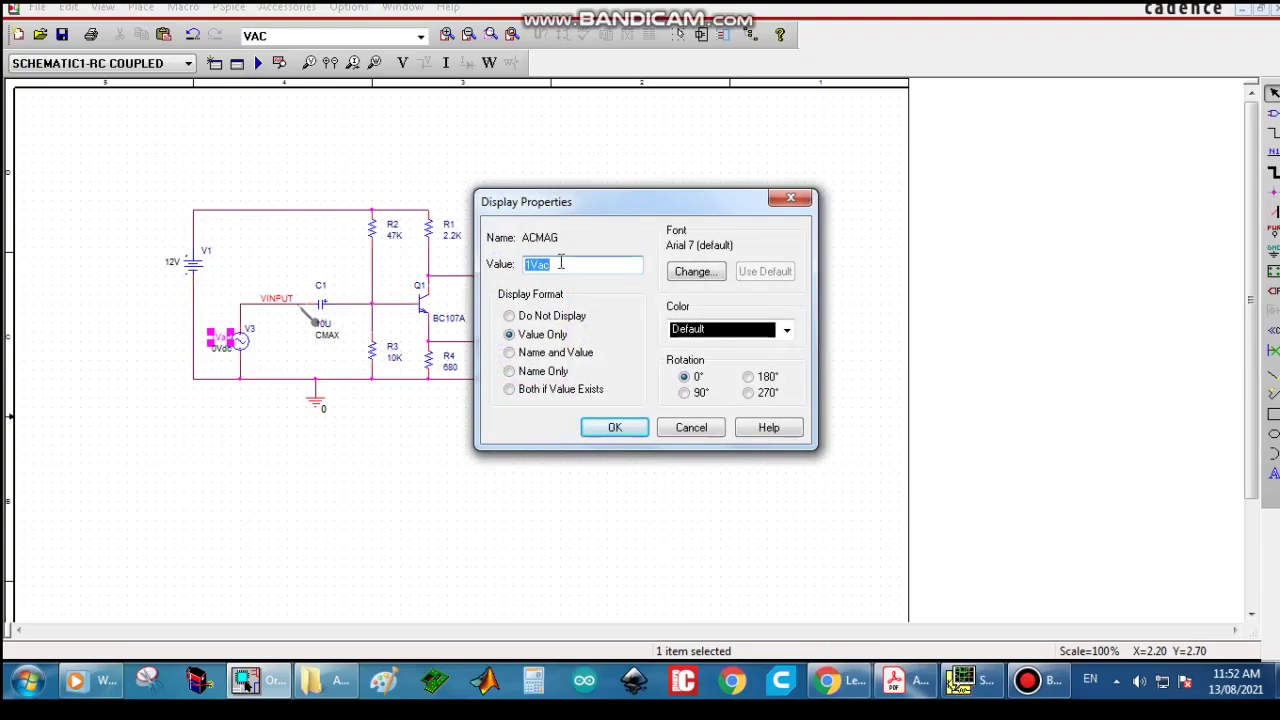
pyautogui.write('10')
pyautogui.click(611, 428)
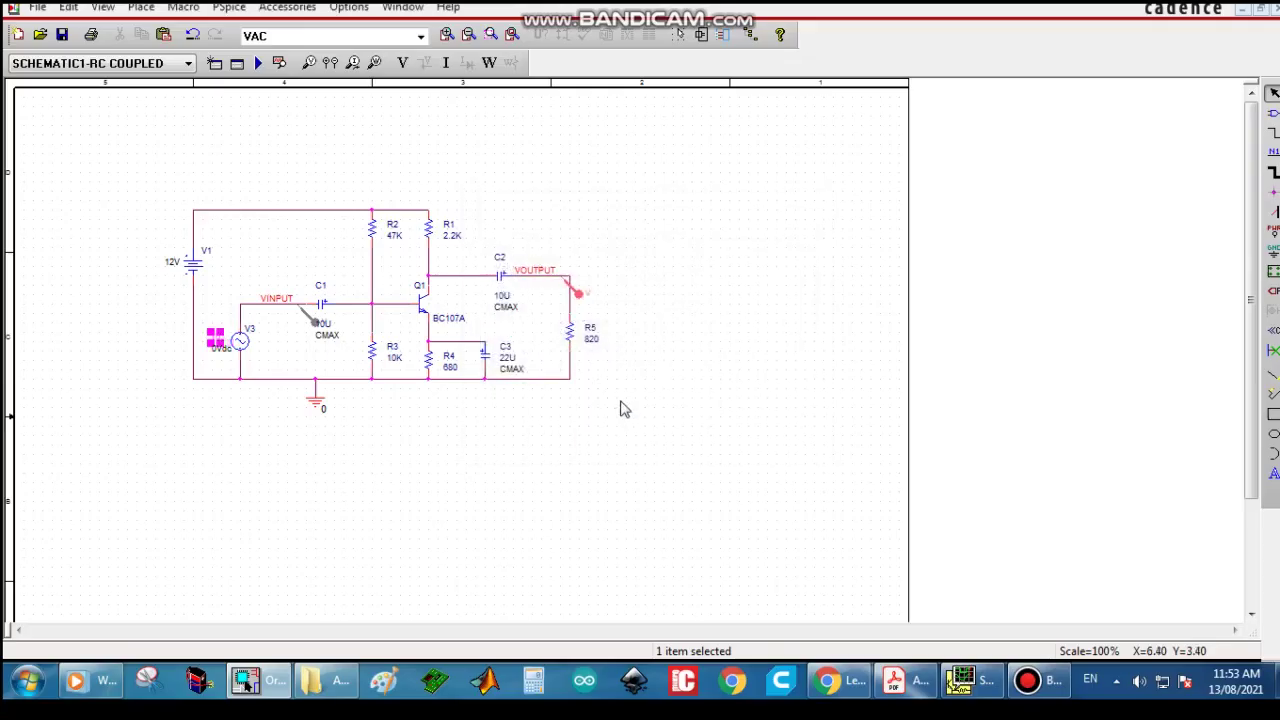
pyautogui.click(210, 490)
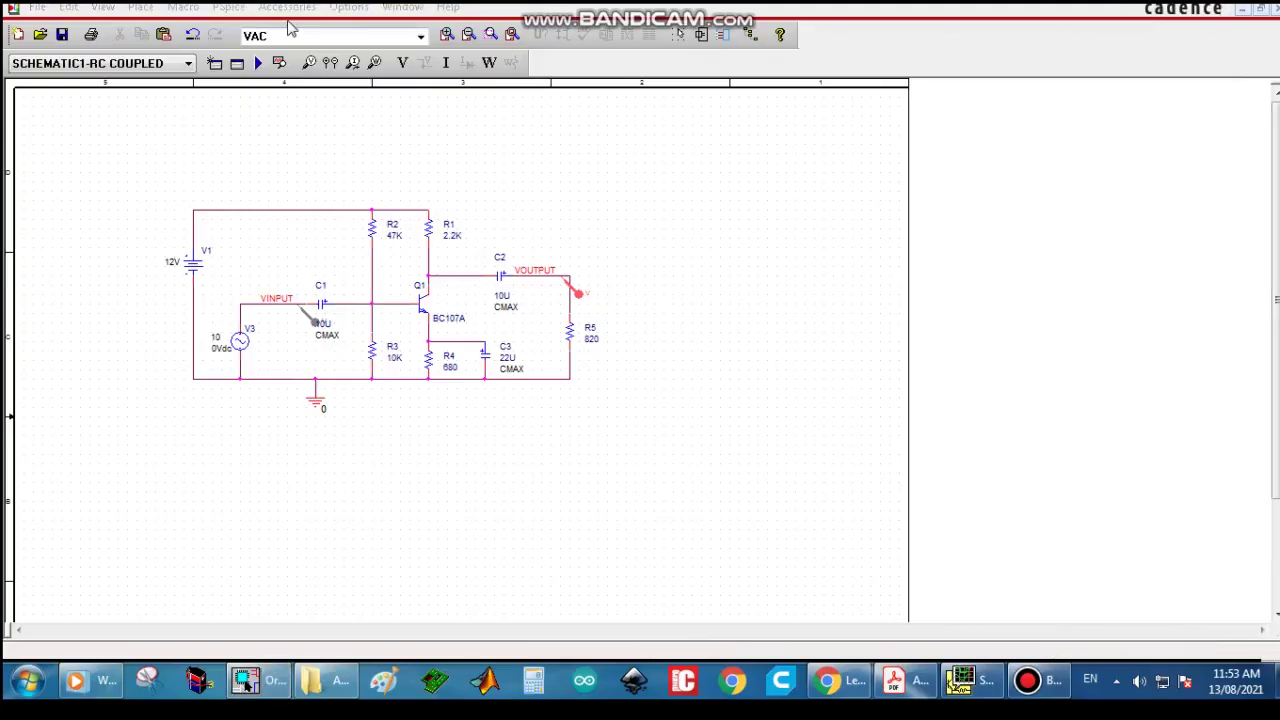
# Step: Configure the RC COUPLED simulation profile as a logarithmic AC Sweep/Noise analysis from 10 Hz to 1 GHz with 10 points per decade
pyautogui.click(229, 8)
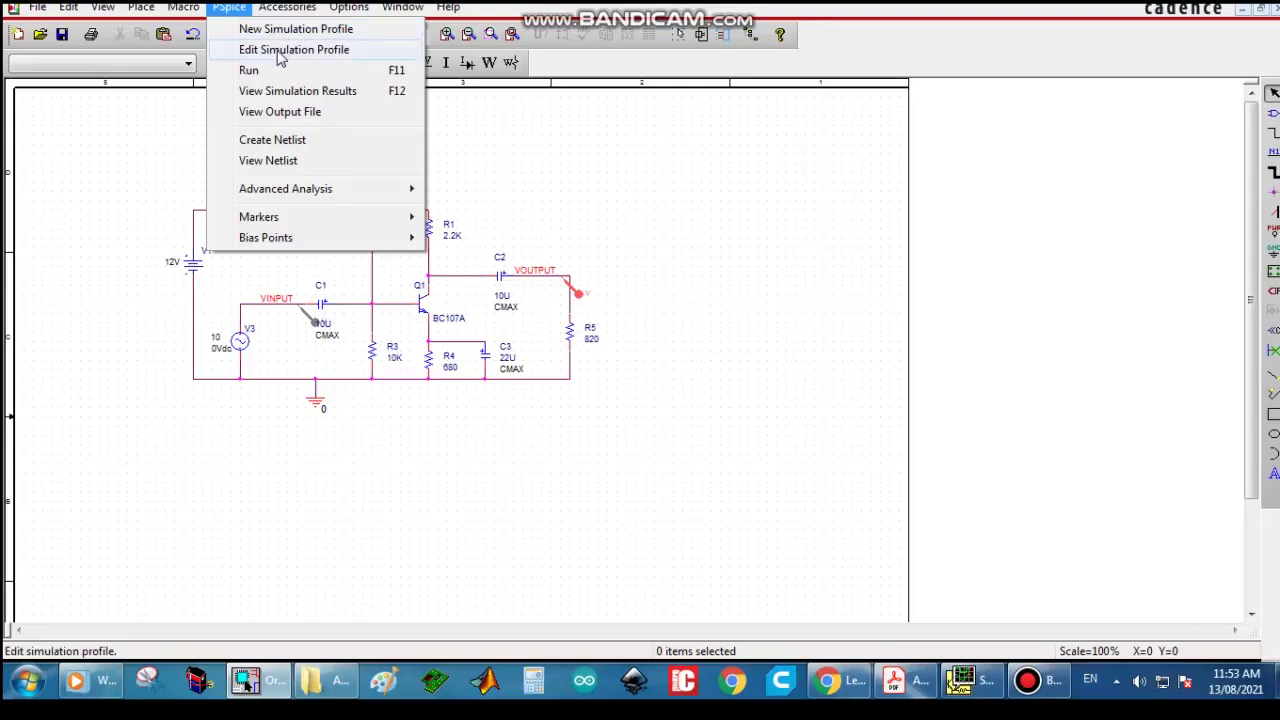
pyautogui.click(281, 51)
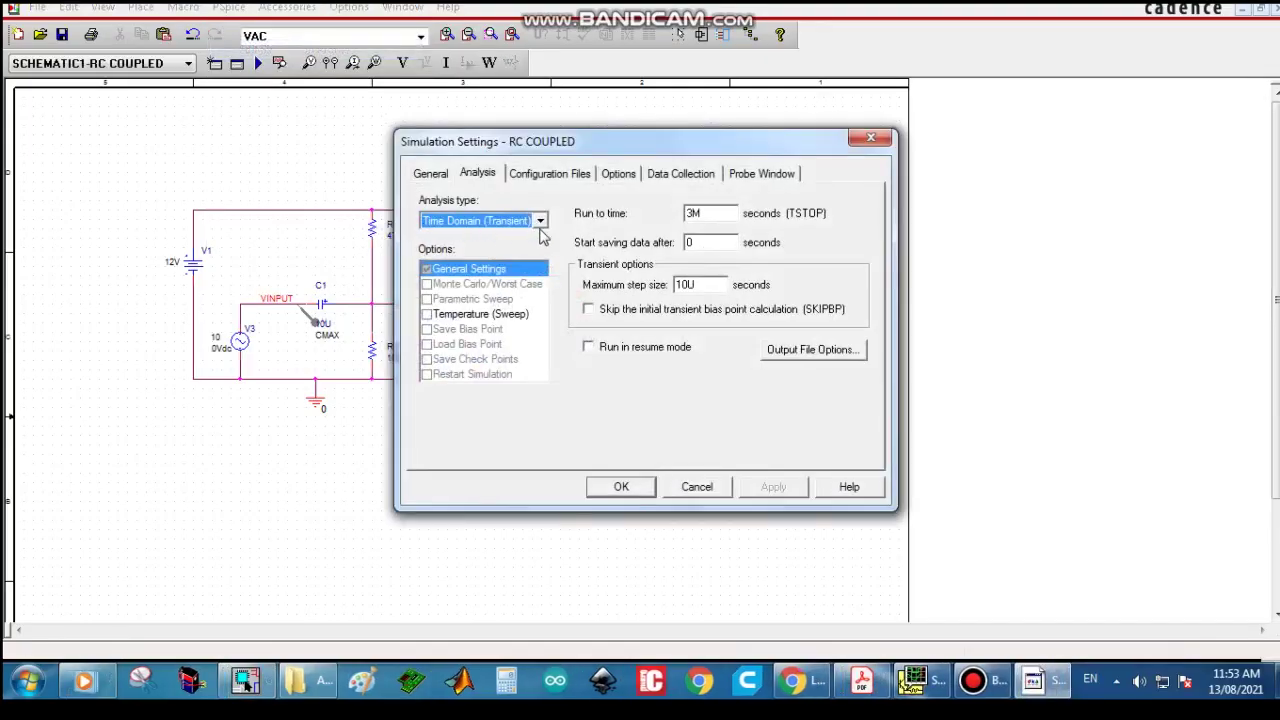
pyautogui.click(540, 221)
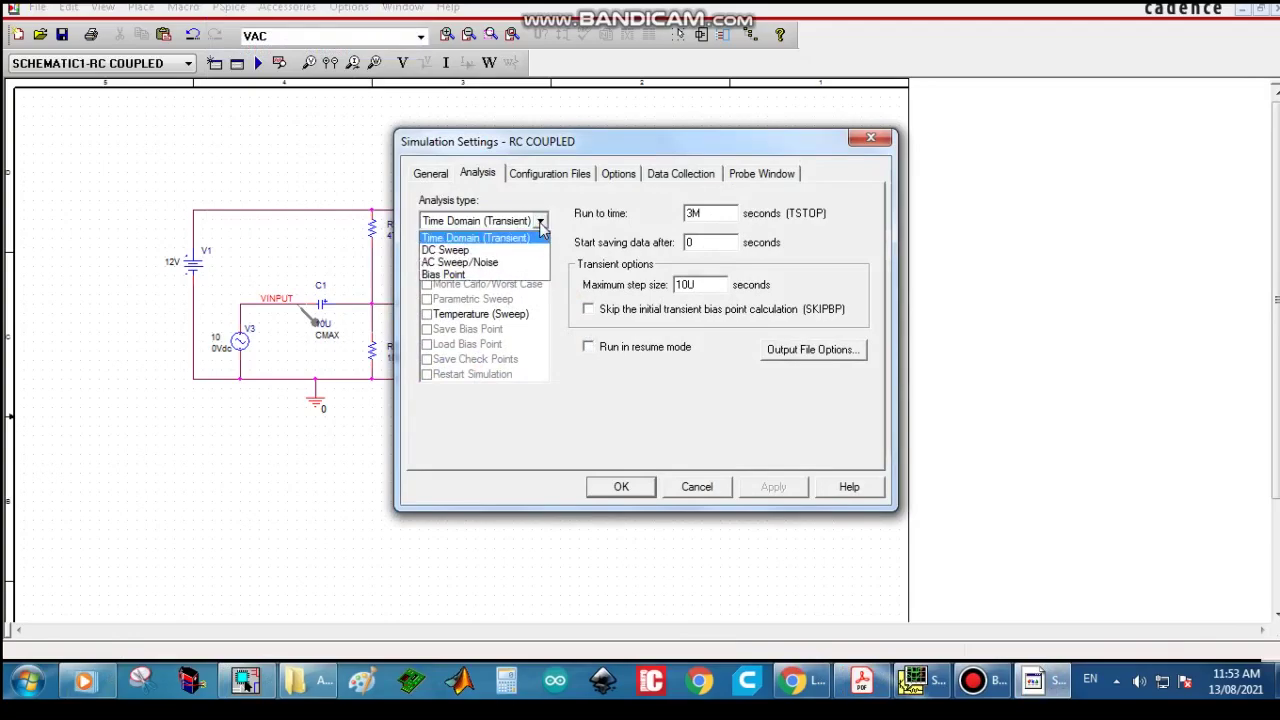
pyautogui.click(490, 263)
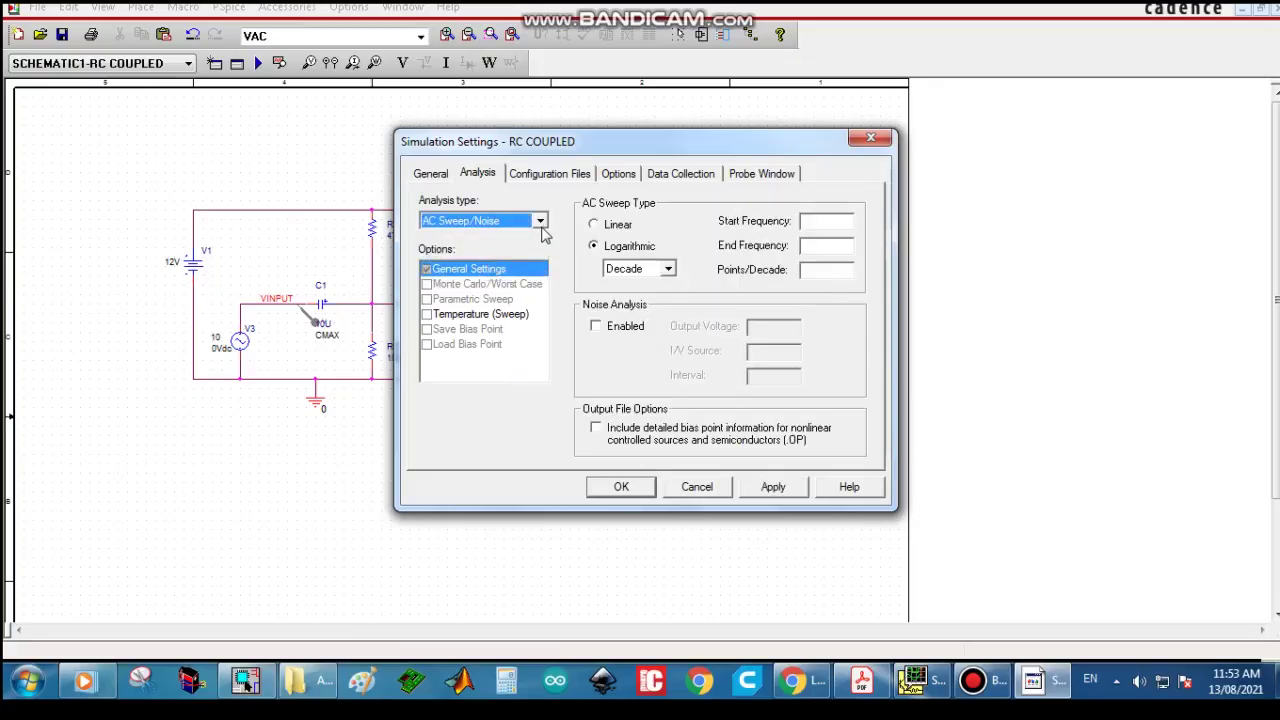
pyautogui.click(820, 224)
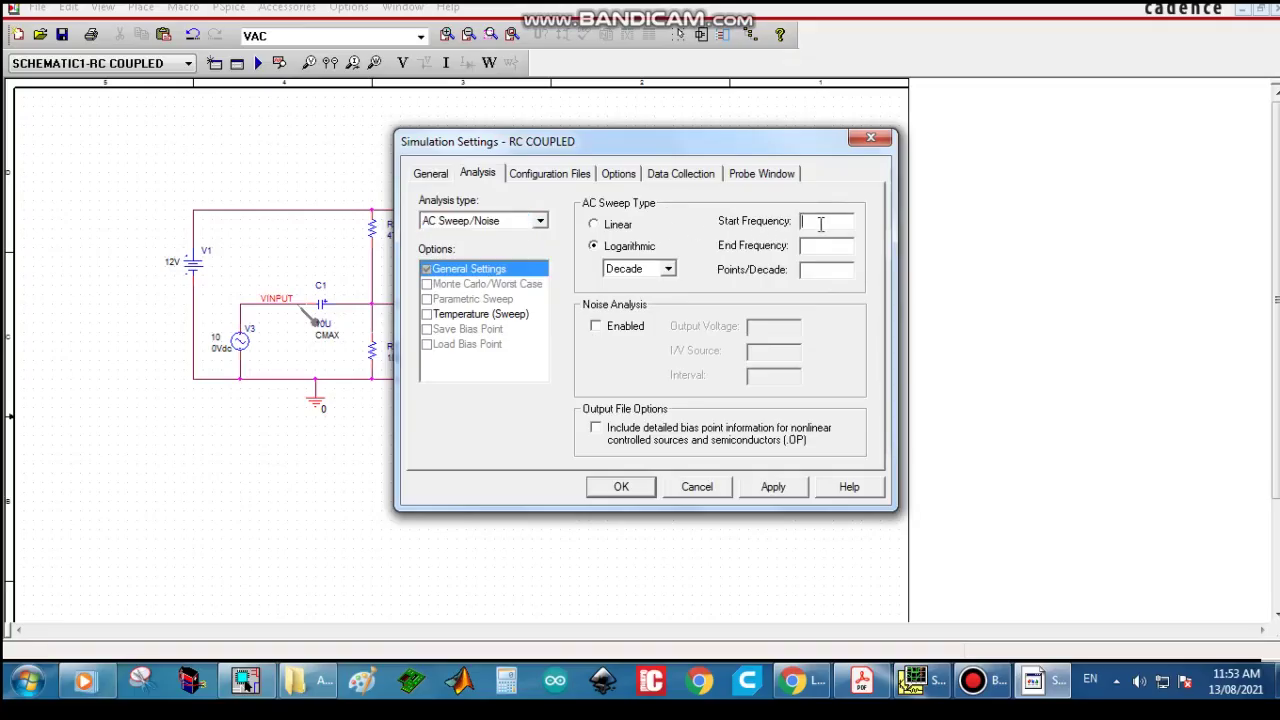
pyautogui.write('10')
pyautogui.click(812, 245)
pyautogui.press('BackSpace')
pyautogui.write('e')
pyautogui.write('10')
pyautogui.click(628, 488)
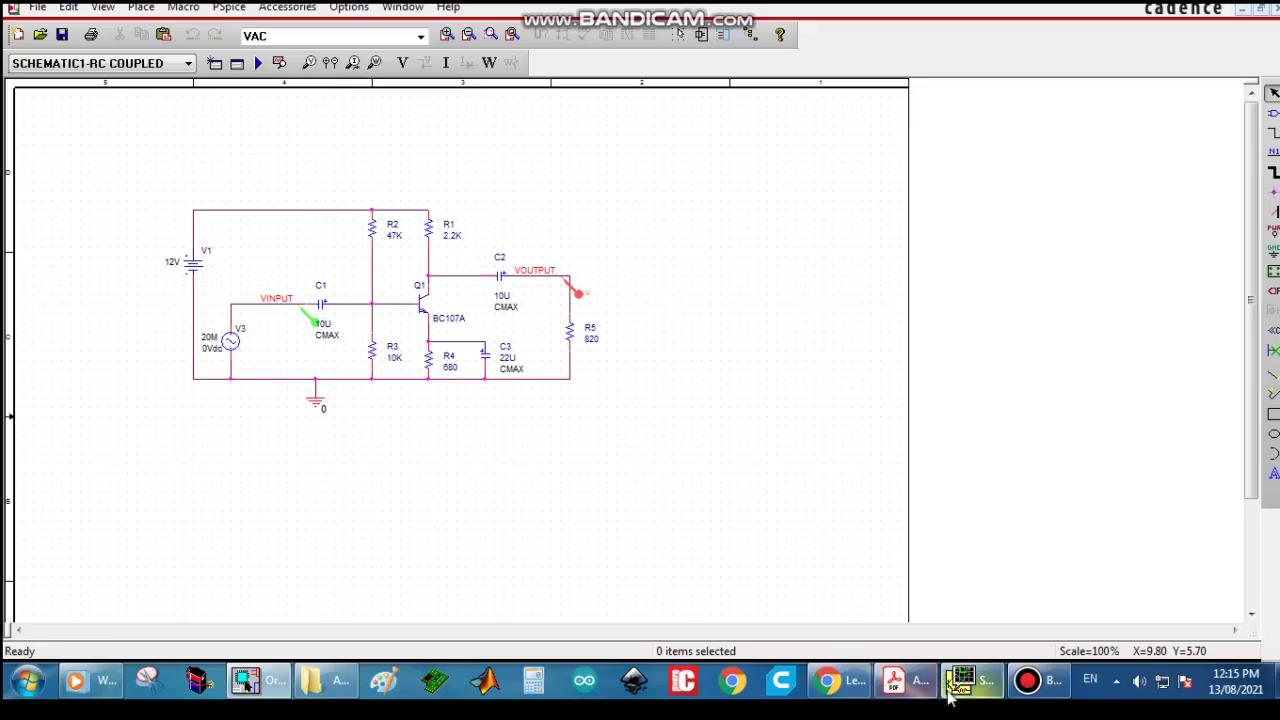
# Step: Switch to PSpice A/D to examine the frequency response of the RC COUPLED simulation
pyautogui.moveTo(1001, 694)
pyautogui.click(960, 590)
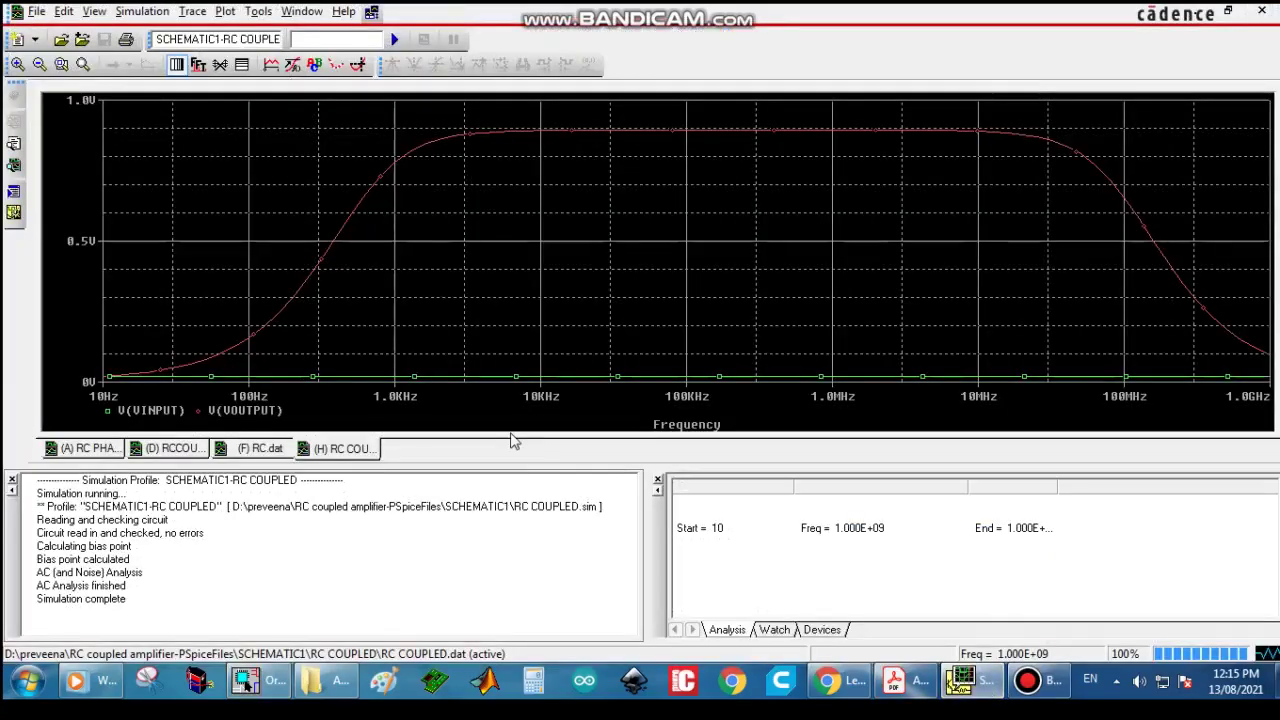